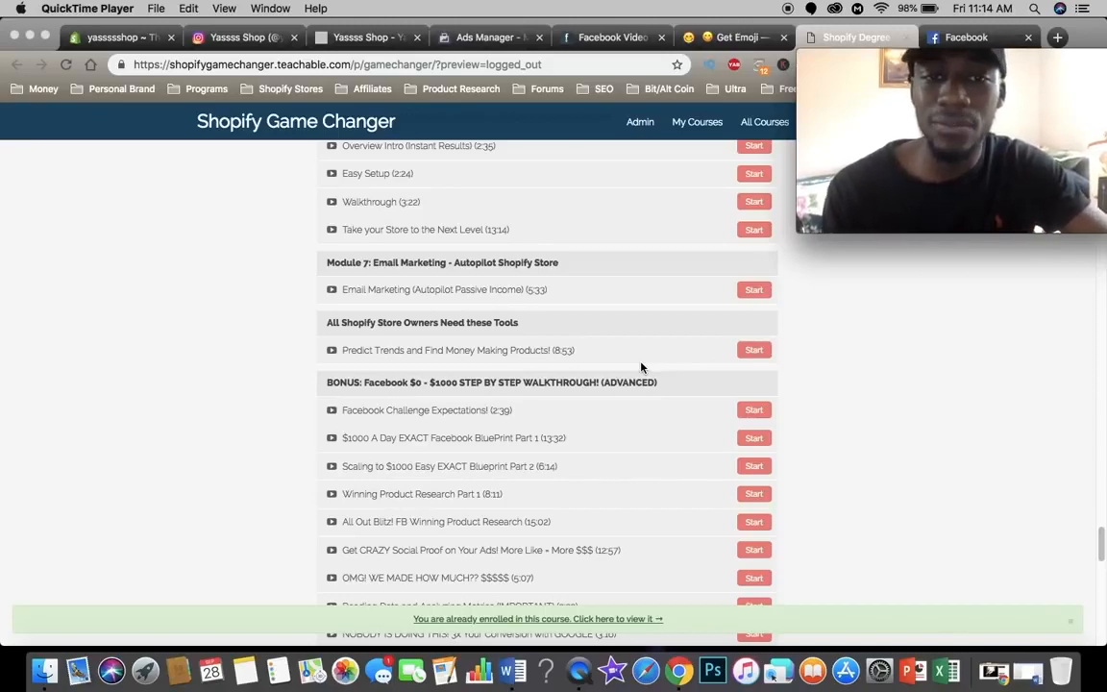
Step: Review the Shopify Game Changer course page, including the instructor bio, frequently asked questions and enrollment options
{"action": "scroll", "coordinate": [642, 367], "scroll_direction": "down", "scroll_amount": 10}
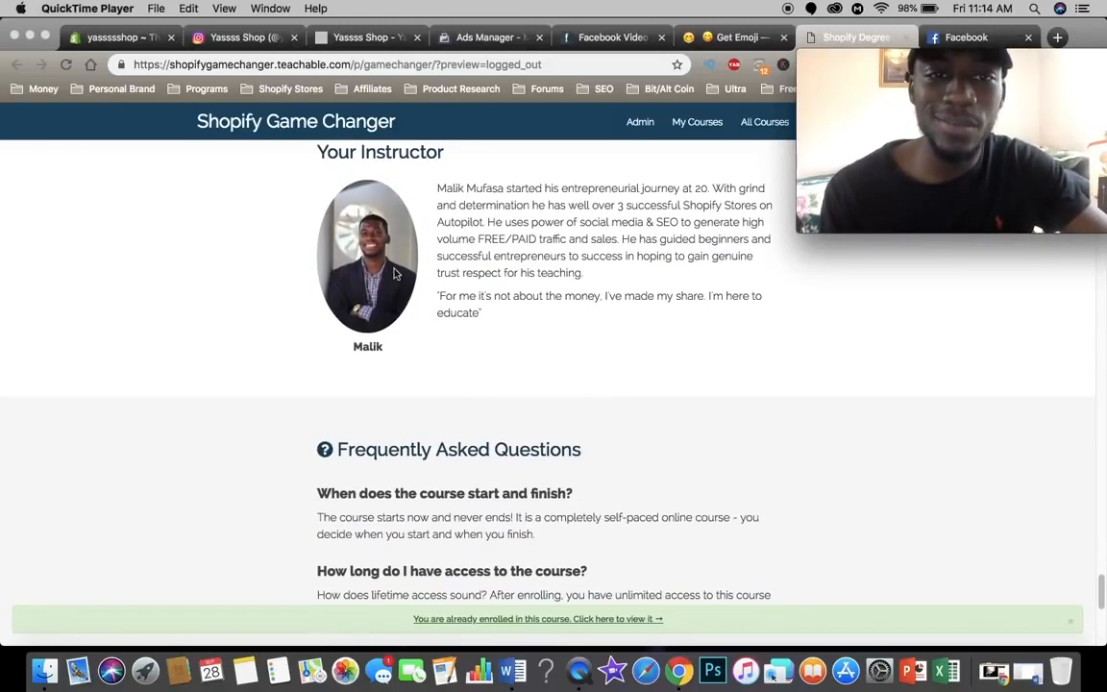
{"action": "left_click", "coordinate": [442, 192]}
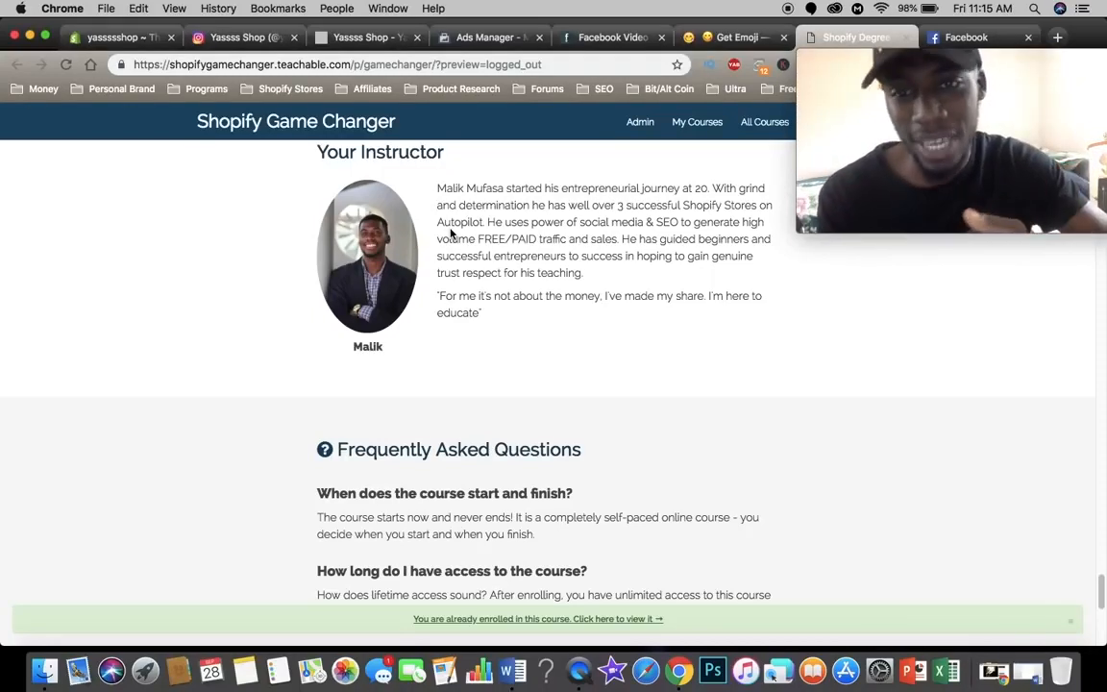
{"action": "scroll", "coordinate": [494, 392], "scroll_direction": "down", "scroll_amount": 5}
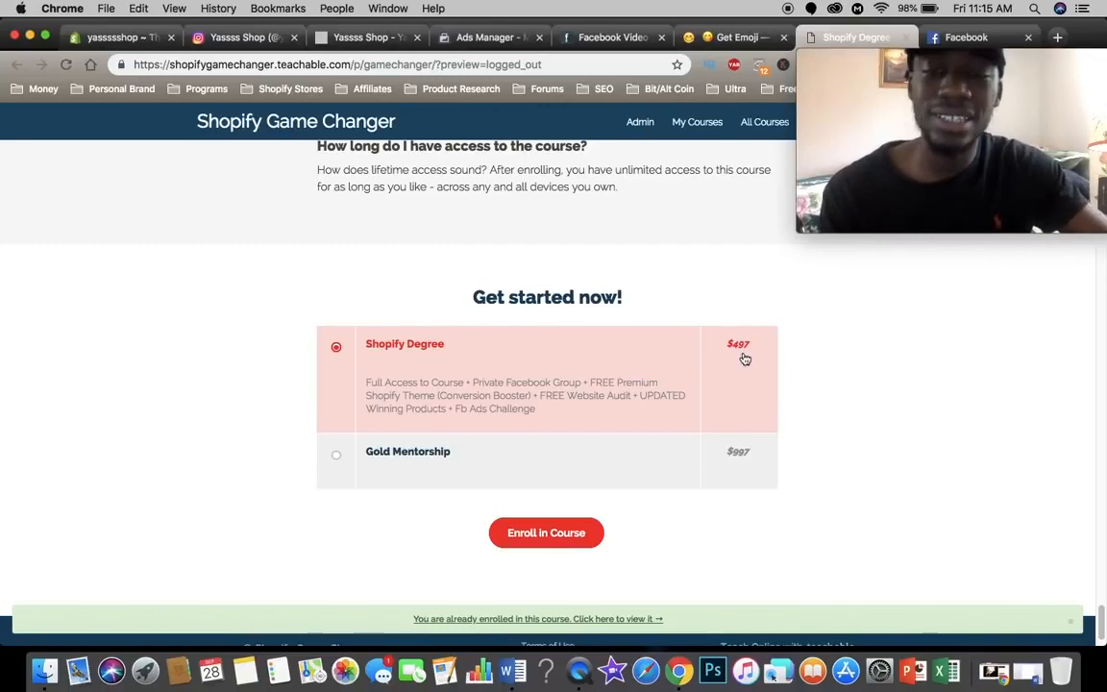
{"action": "scroll", "coordinate": [745, 358], "scroll_direction": "up", "scroll_amount": 4}
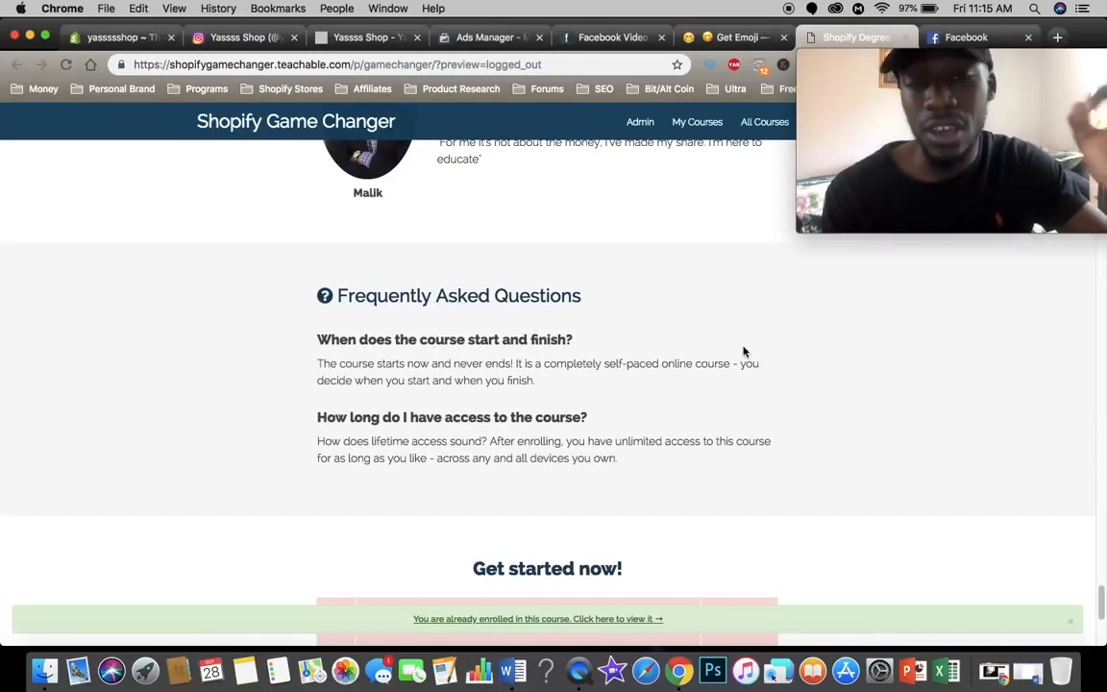
{"action": "scroll", "coordinate": [740, 353], "scroll_direction": "up", "scroll_amount": 5}
Step: Look through the Yassss Shop Instagram profile, examining its bio and posted images
{"action": "left_click", "coordinate": [368, 37]}
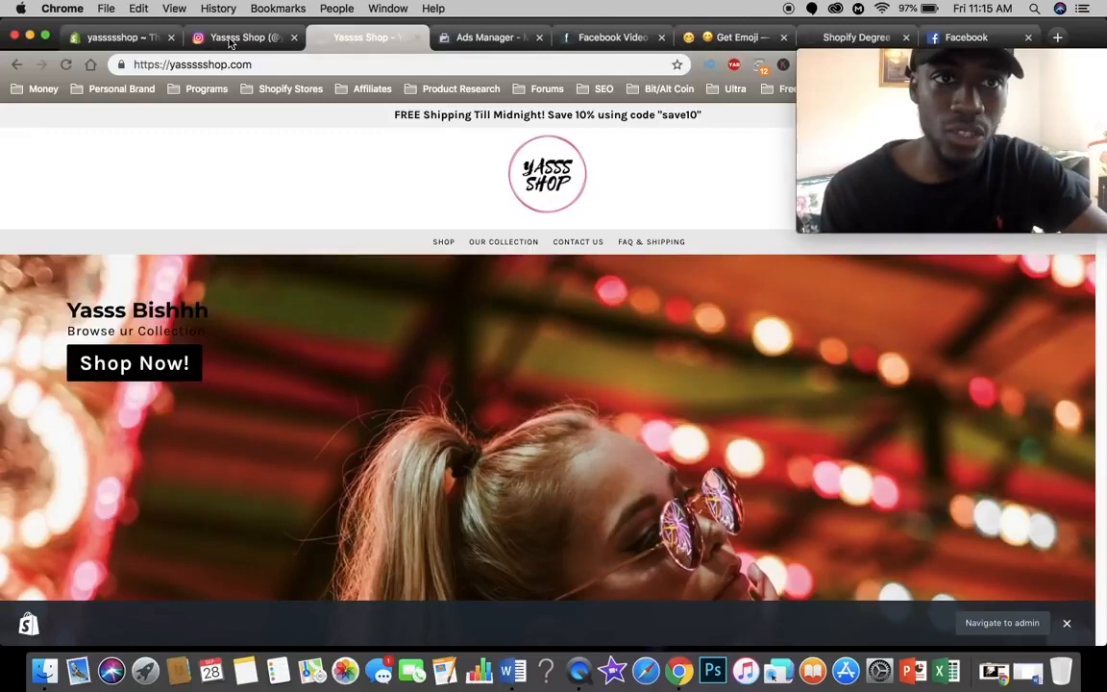
{"action": "left_click", "coordinate": [230, 39]}
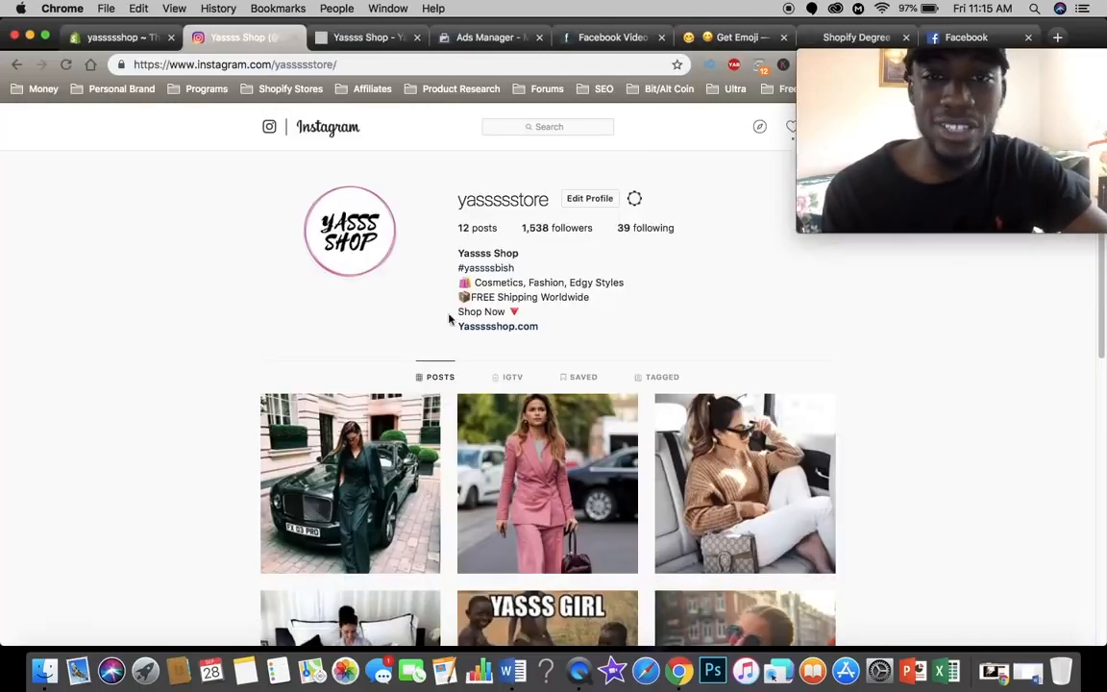
{"action": "scroll", "coordinate": [623, 341], "scroll_direction": "down", "scroll_amount": 6}
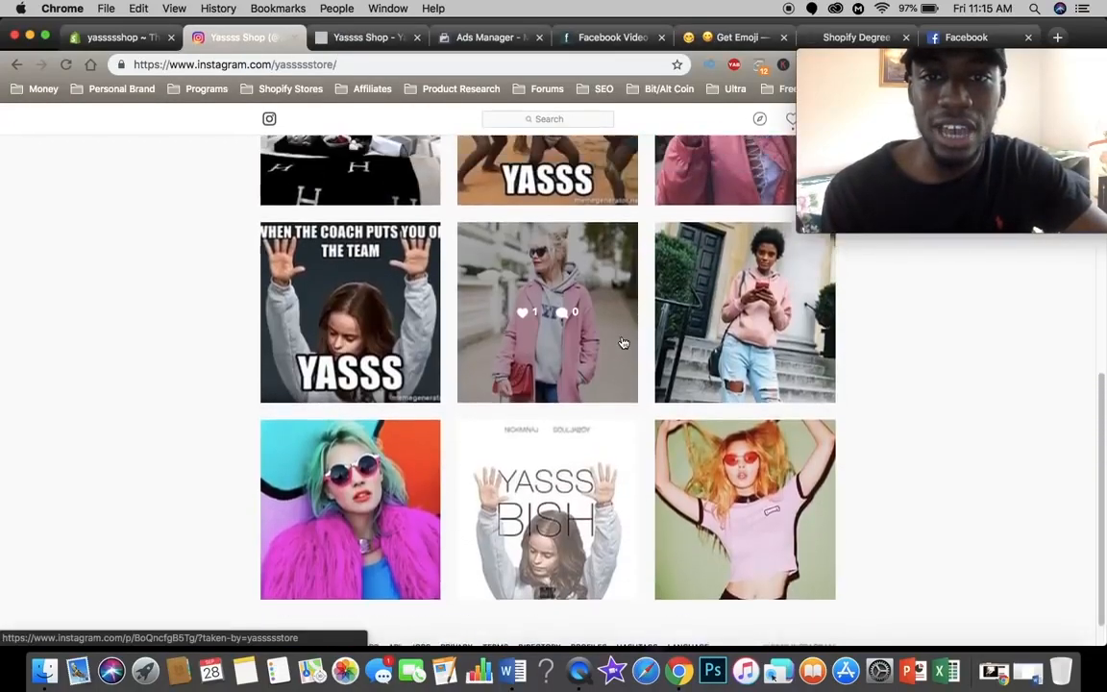
{"action": "scroll", "coordinate": [622, 341], "scroll_direction": "up", "scroll_amount": 8}
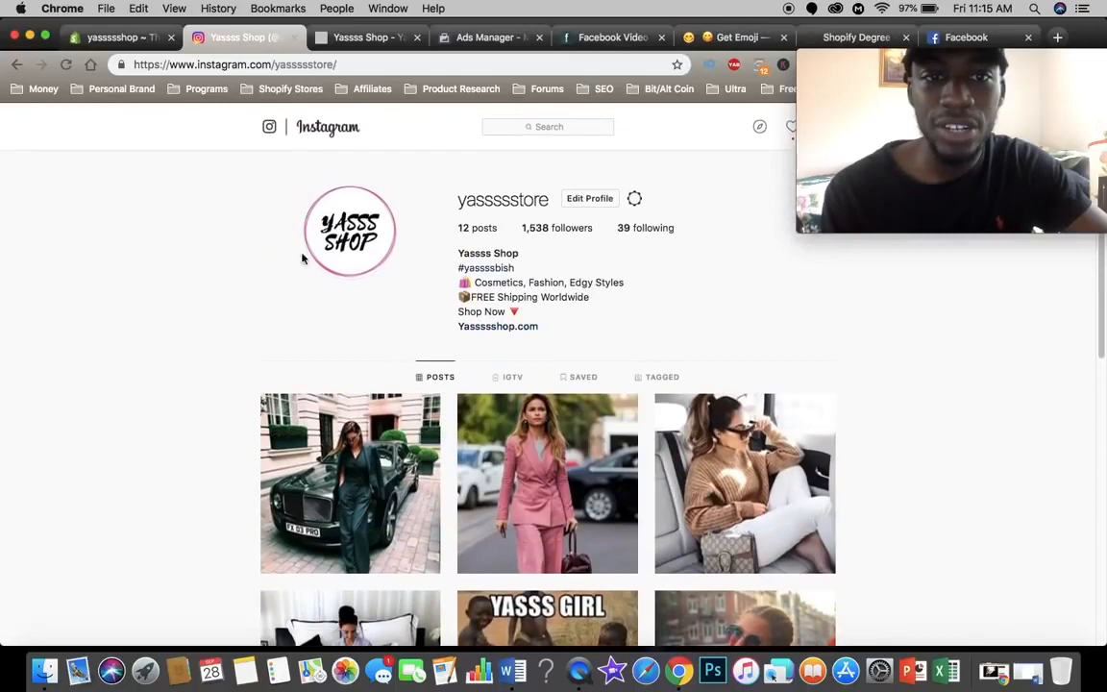
{"action": "scroll", "coordinate": [523, 384], "scroll_direction": "down", "scroll_amount": 3}
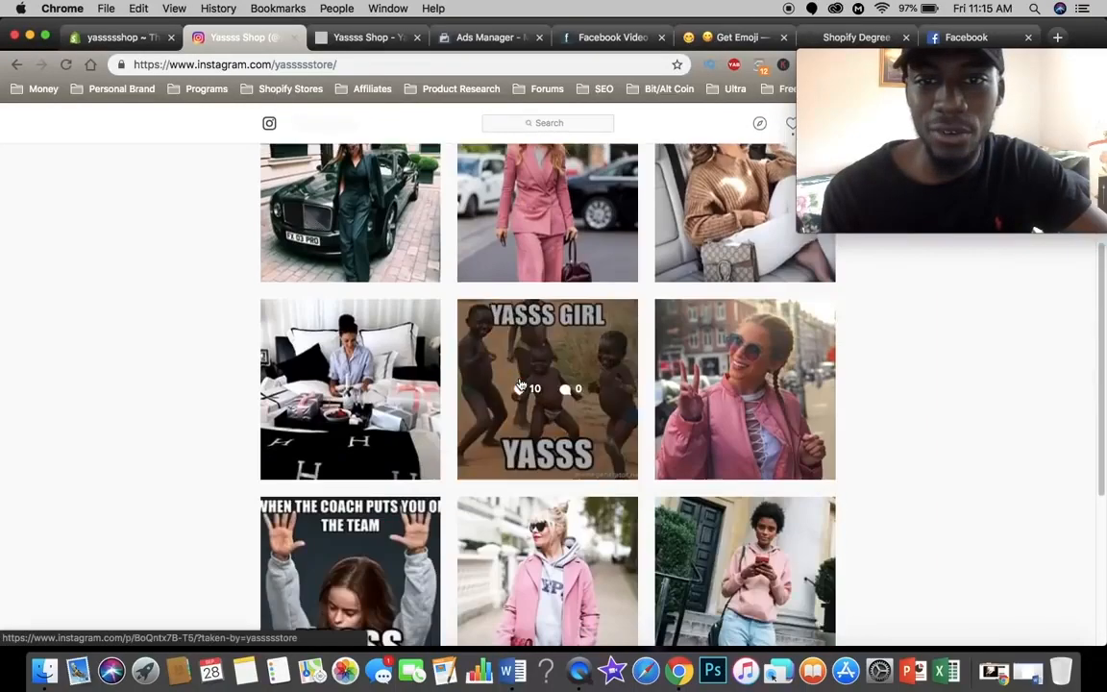
{"action": "scroll", "coordinate": [523, 386], "scroll_direction": "up", "scroll_amount": 3}
Step: Examine the Yassss Shop storefront homepage, including its banner, Top Picks of the Week products and Instagram section
{"action": "left_click", "coordinate": [371, 37]}
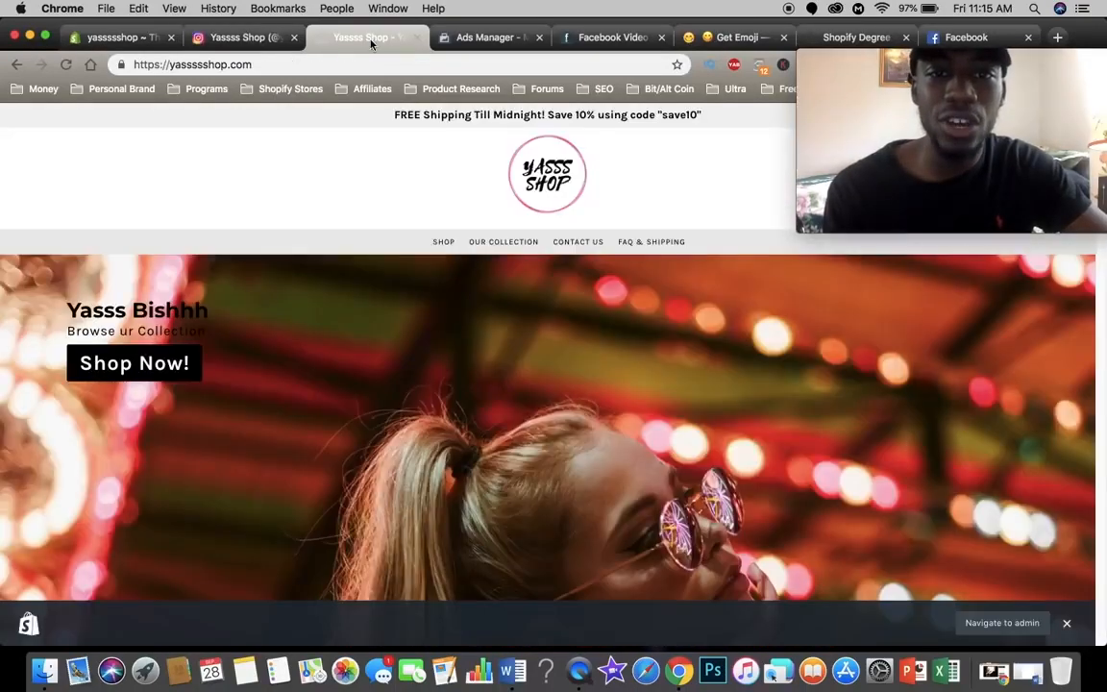
{"action": "scroll", "coordinate": [439, 396], "scroll_direction": "down", "scroll_amount": 3}
{"action": "scroll", "coordinate": [500, 317], "scroll_direction": "up", "scroll_amount": 3}
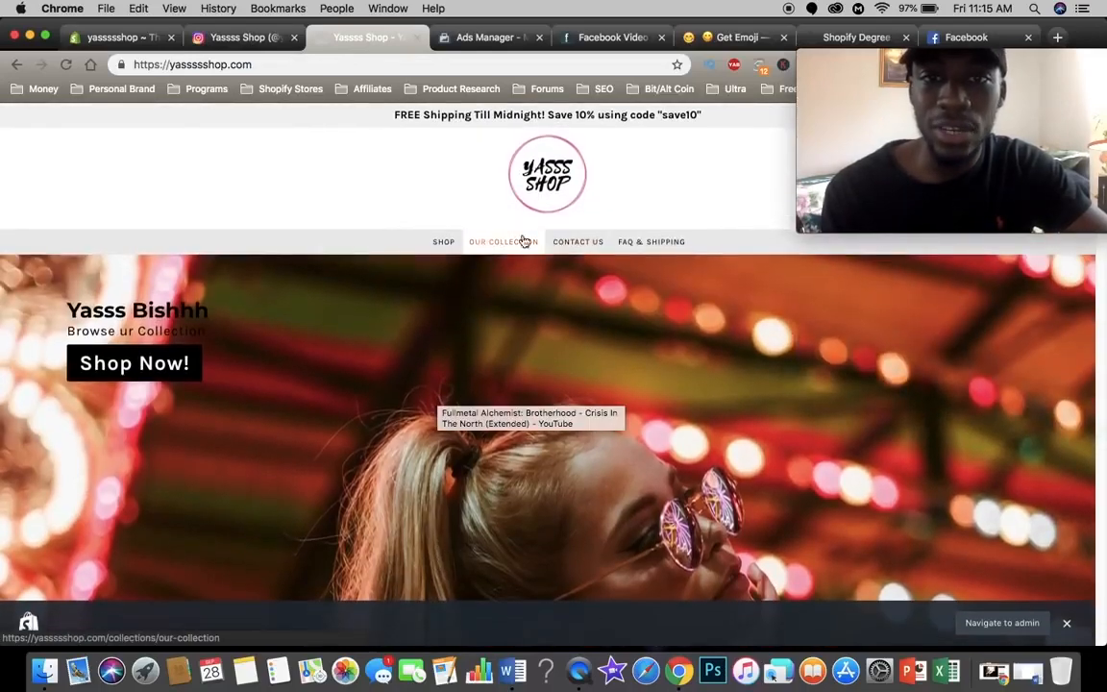
{"action": "scroll", "coordinate": [600, 388], "scroll_direction": "down", "scroll_amount": 4}
{"action": "scroll", "coordinate": [602, 392], "scroll_direction": "down", "scroll_amount": 2}
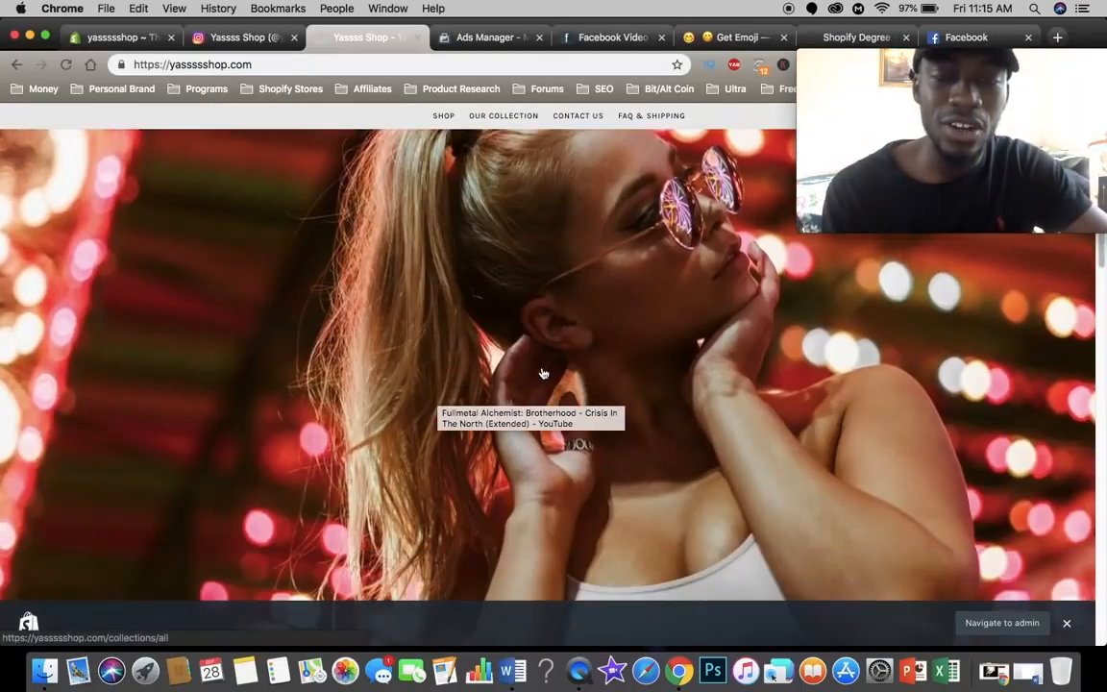
{"action": "scroll", "coordinate": [542, 373], "scroll_direction": "down", "scroll_amount": 8}
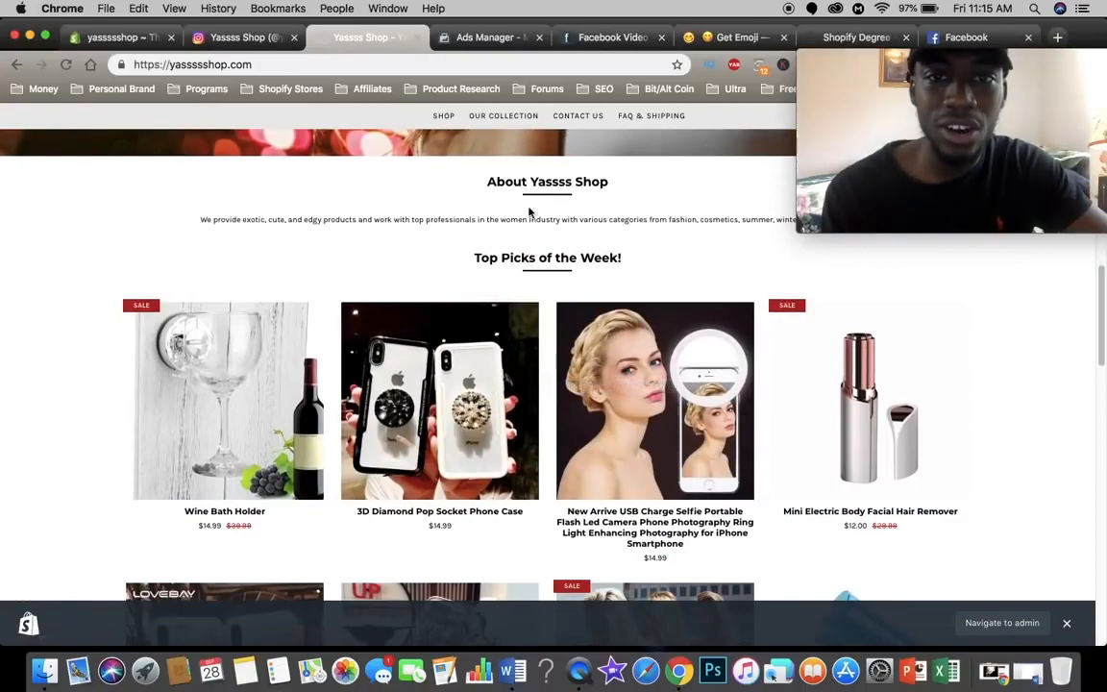
{"action": "scroll", "coordinate": [523, 441], "scroll_direction": "down", "scroll_amount": 10}
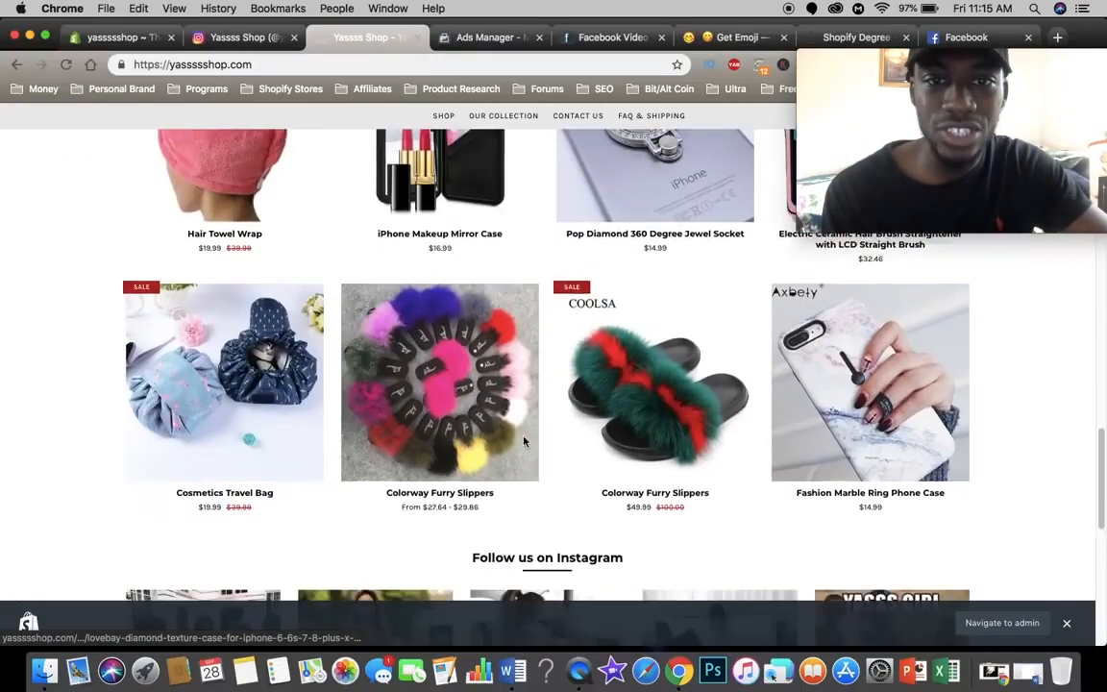
{"action": "scroll", "coordinate": [524, 441], "scroll_direction": "down", "scroll_amount": 8}
{"action": "scroll", "coordinate": [524, 441], "scroll_direction": "up", "scroll_amount": 6}
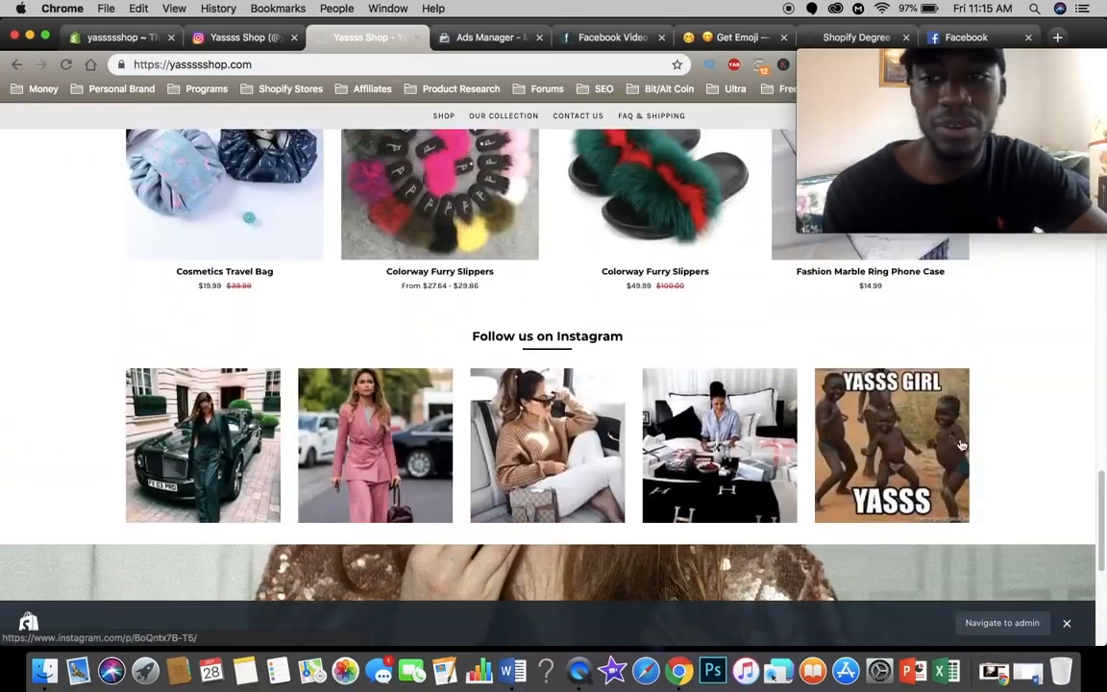
{"action": "scroll", "coordinate": [1009, 458], "scroll_direction": "up", "scroll_amount": 15}
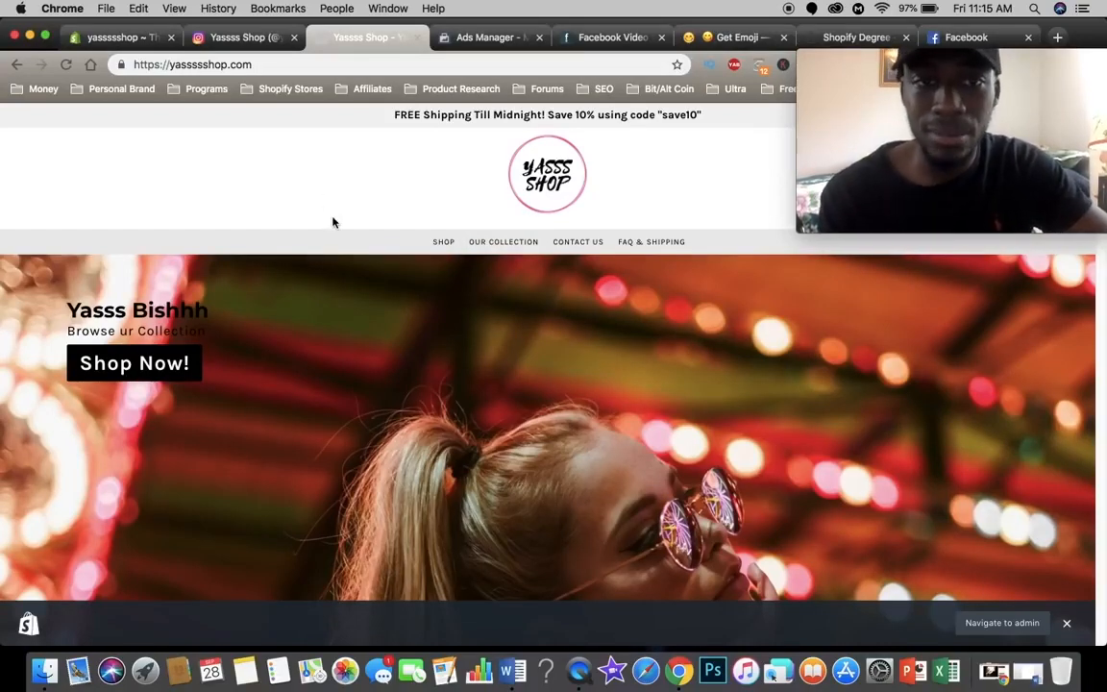
{"action": "scroll", "coordinate": [576, 420], "scroll_direction": "down", "scroll_amount": 3}
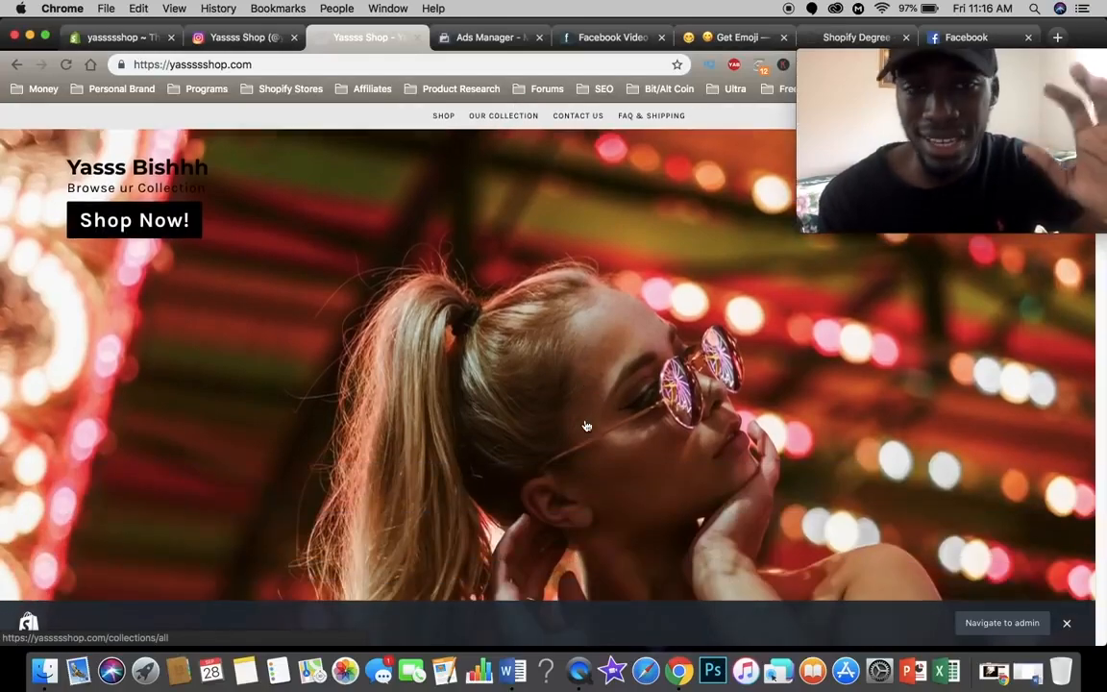
{"action": "scroll", "coordinate": [586, 425], "scroll_direction": "down", "scroll_amount": 2}
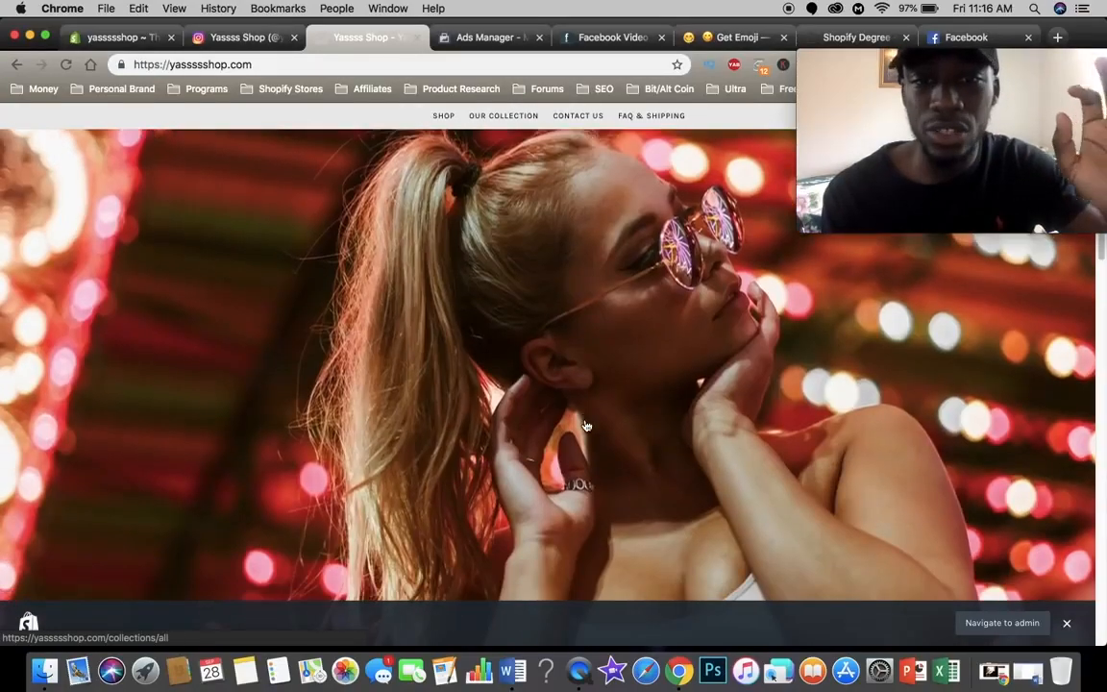
{"action": "scroll", "coordinate": [586, 425], "scroll_direction": "down", "scroll_amount": 4}
{"action": "scroll", "coordinate": [586, 426], "scroll_direction": "down", "scroll_amount": 5}
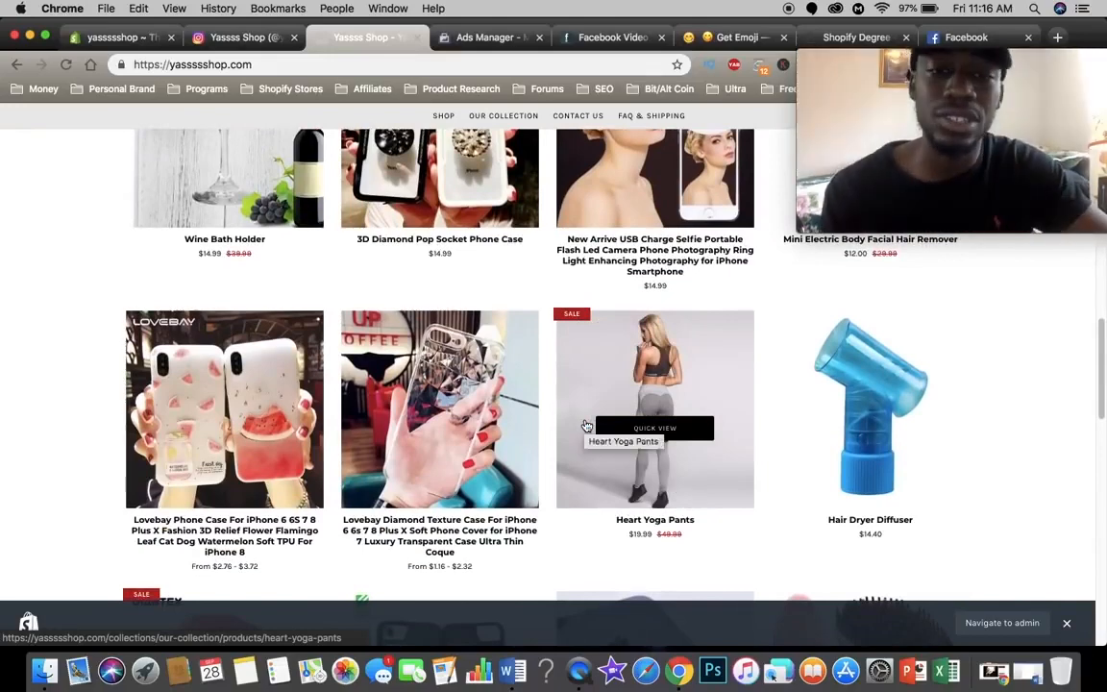
{"action": "scroll", "coordinate": [586, 426], "scroll_direction": "down", "scroll_amount": 5}
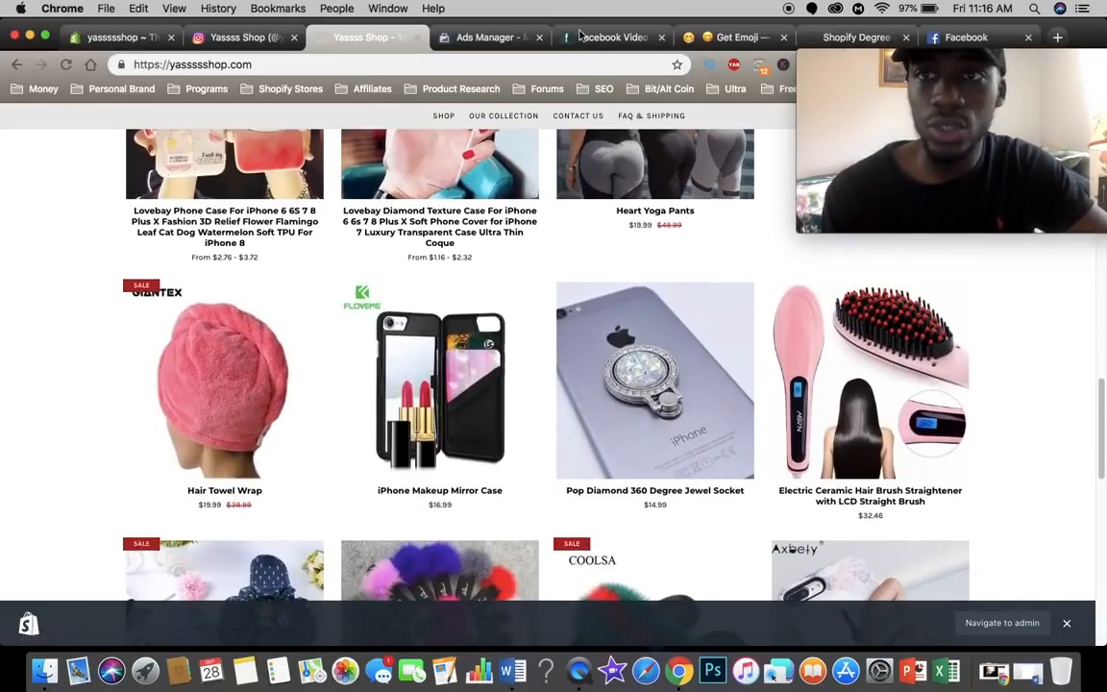
Step: Start a new campaign in Facebook Ads Manager with the Conversions marketing objective
{"action": "left_click", "coordinate": [509, 38]}
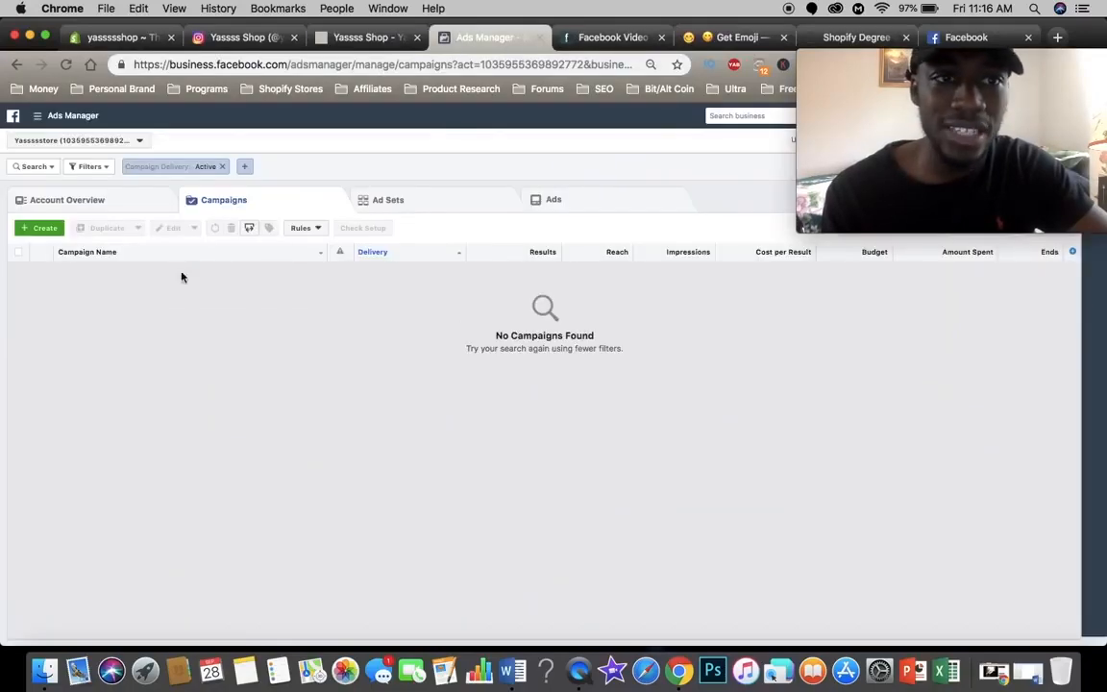
{"action": "left_click", "coordinate": [38, 231]}
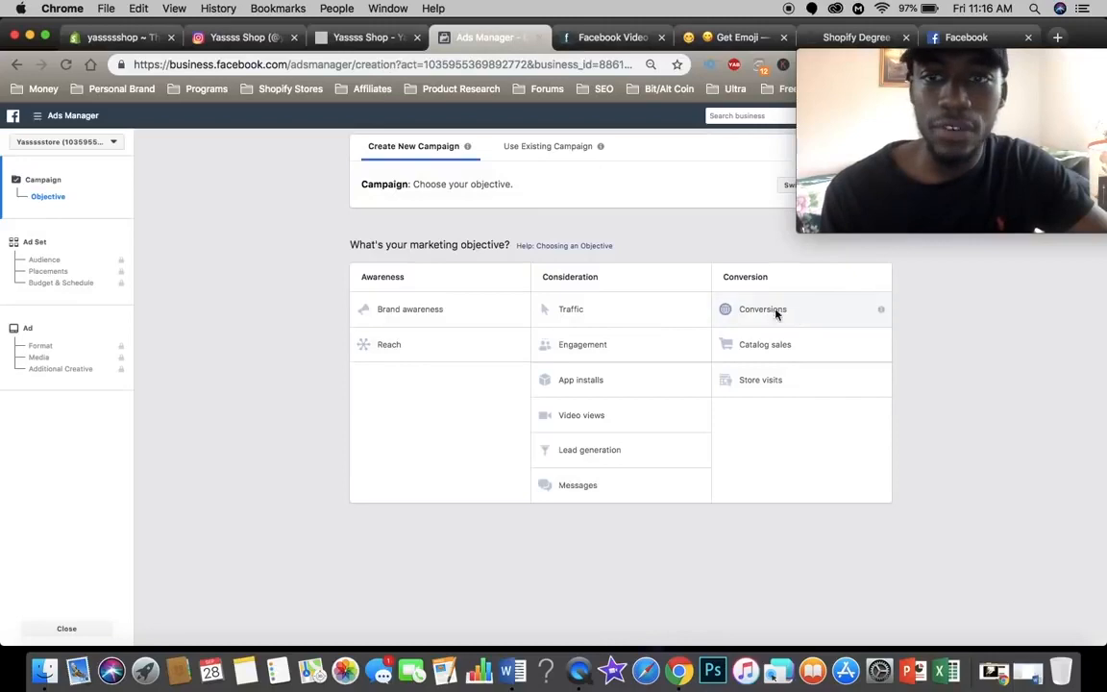
{"action": "left_click", "coordinate": [768, 311]}
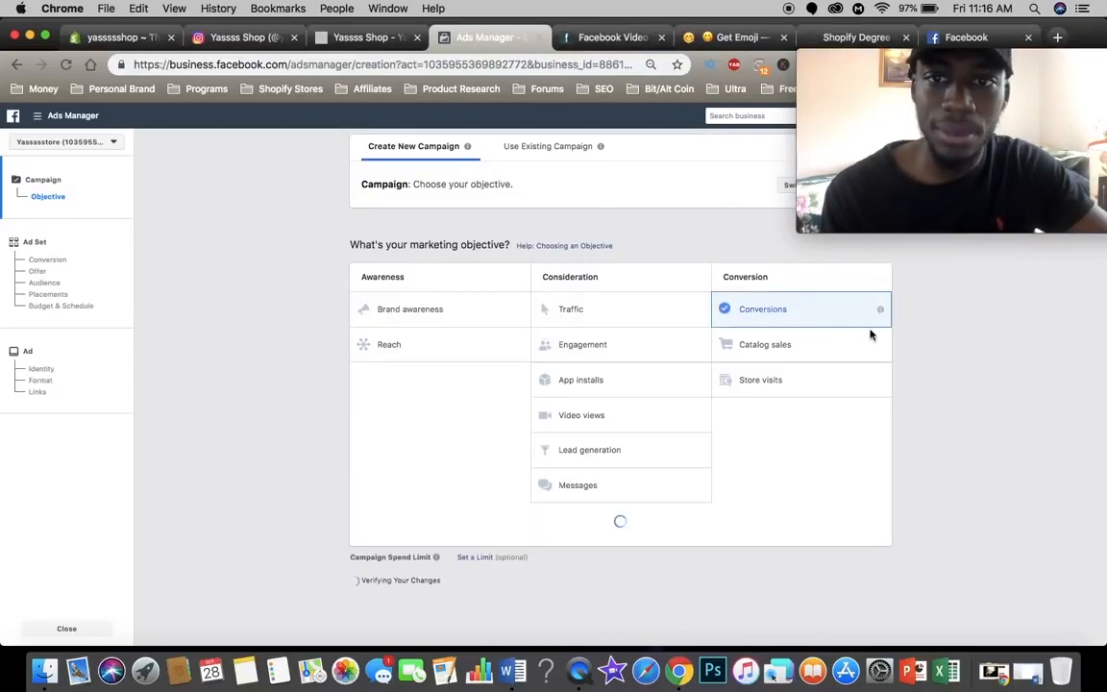
{"action": "scroll", "coordinate": [632, 512], "scroll_direction": "down", "scroll_amount": 3}
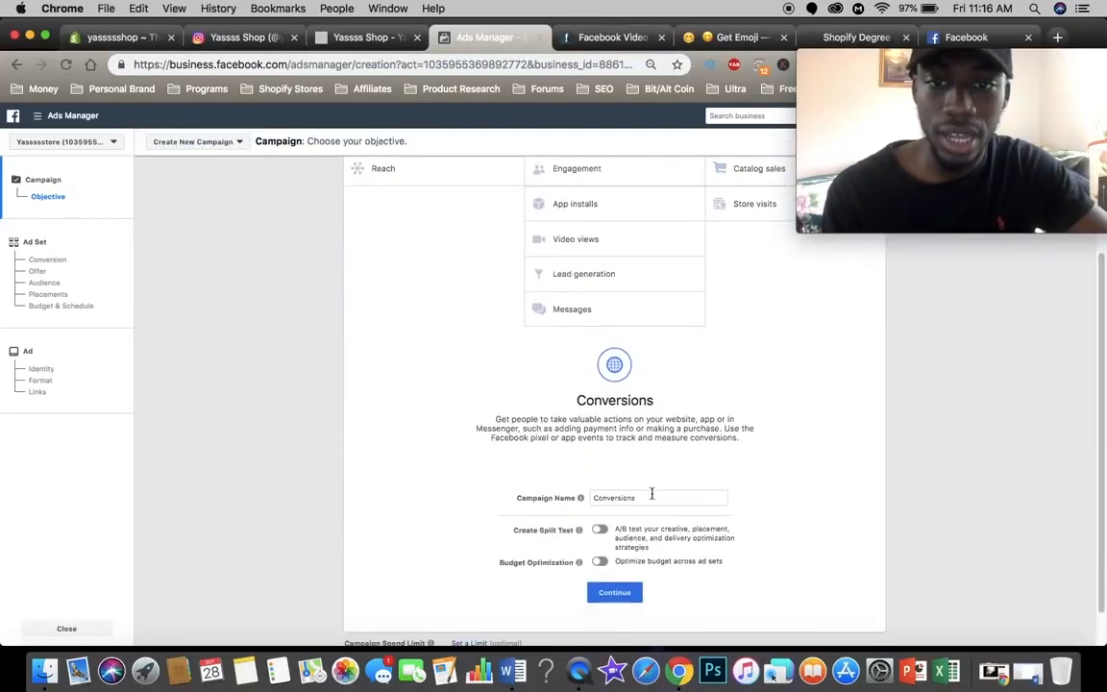
Step: Clear the default campaign name and continue to an ad set that uses the website Purchase conversion event
{"action": "double_click", "coordinate": [651, 493]}
{"action": "key", "text": "BackSpace"}
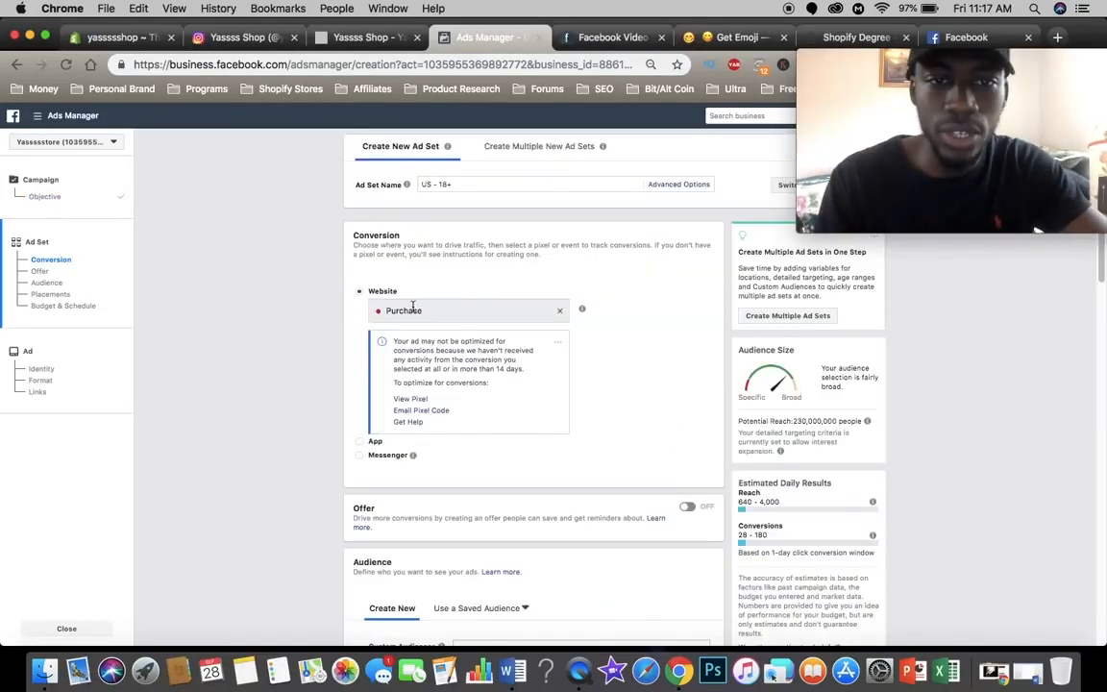
{"action": "left_click_drag", "start_coordinate": [377, 312], "coordinate": [427, 312]}
{"action": "left_click", "coordinate": [428, 312]}
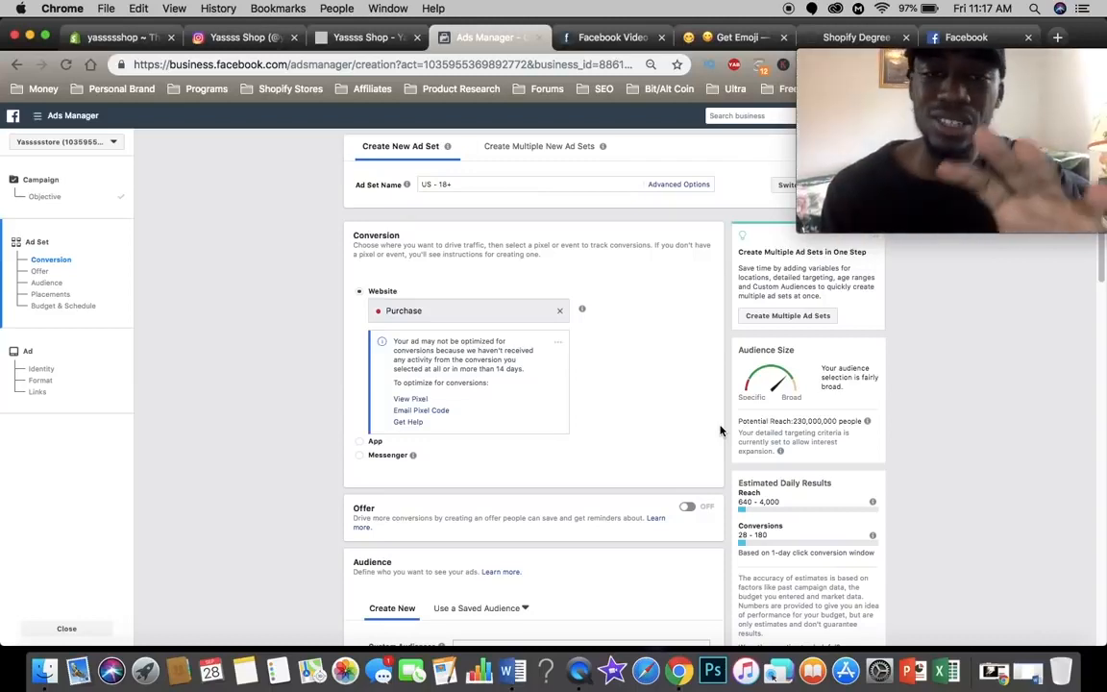
Step: Add Australia, New Zealand, Canada and the United Kingdom to the ad set's audience locations alongside the United States
{"action": "scroll", "coordinate": [721, 430], "scroll_direction": "down", "scroll_amount": 5}
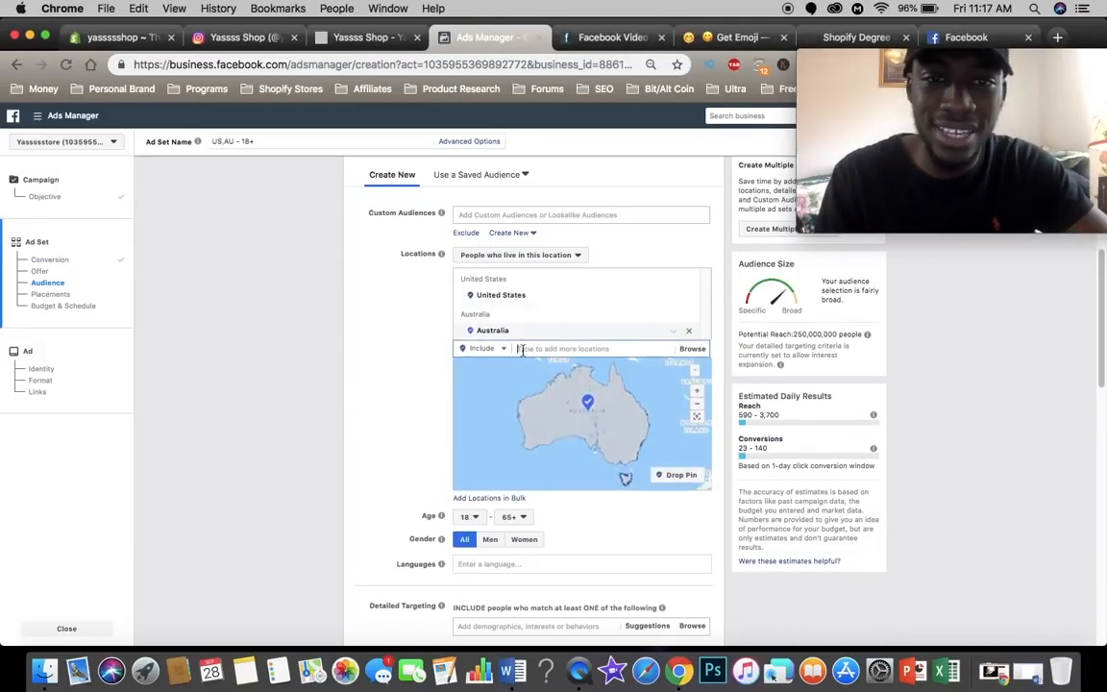
{"action": "type", "text": "new ze"}
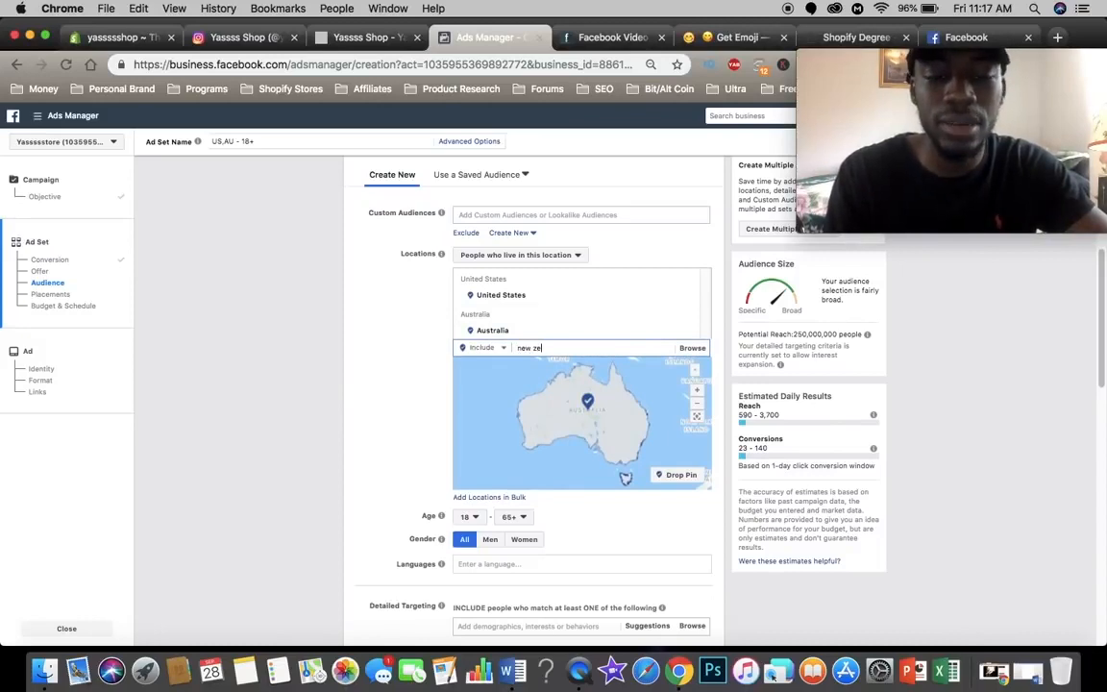
{"action": "left_click", "coordinate": [555, 364]}
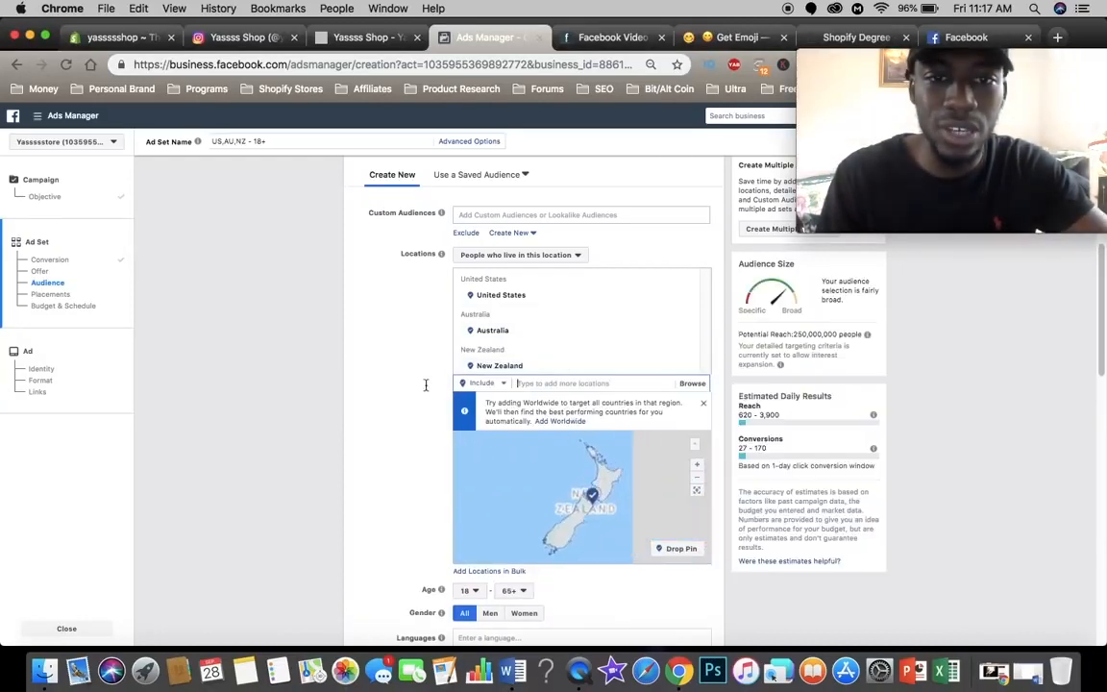
{"action": "type", "text": "c"}
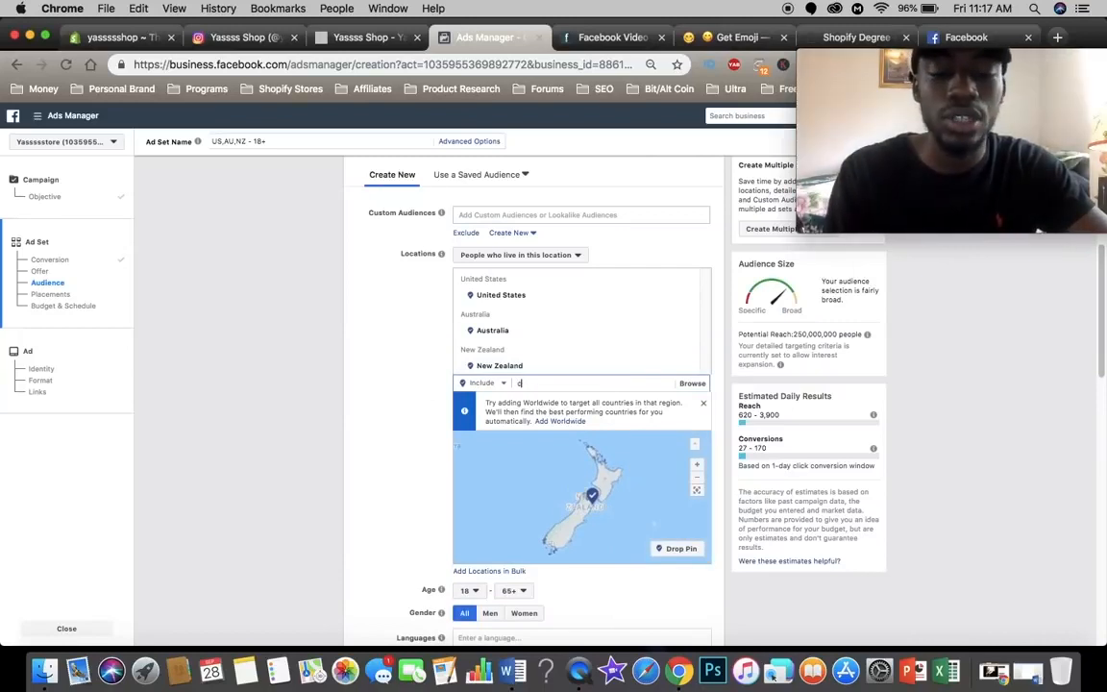
{"action": "type", "text": "ana"}
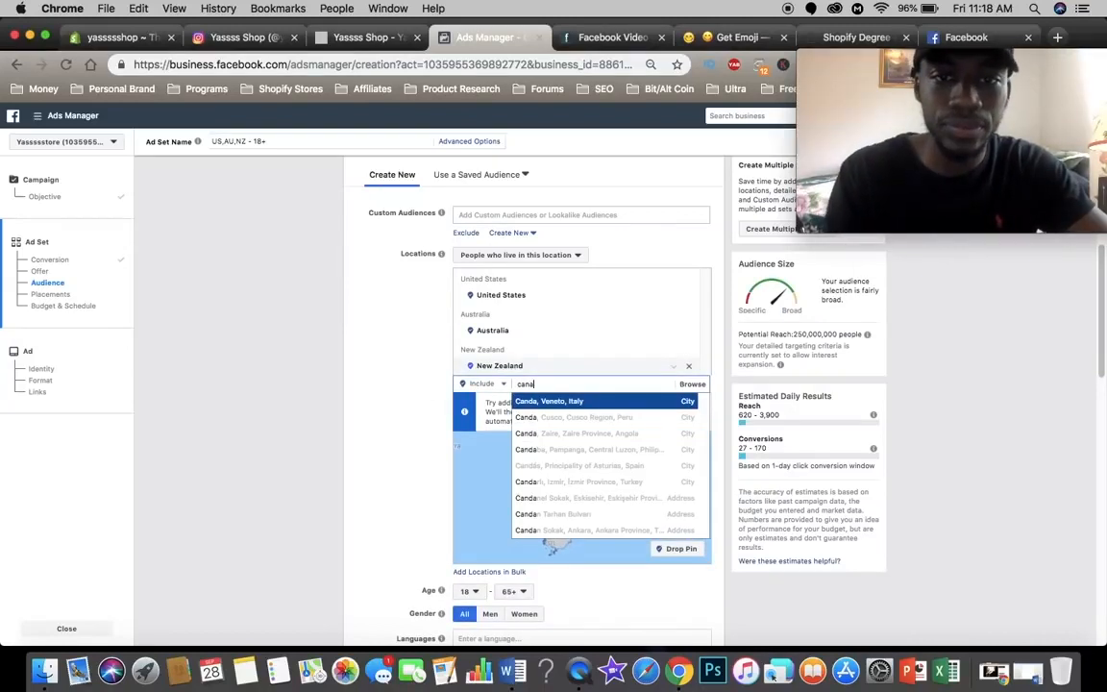
{"action": "type", "text": "d"}
{"action": "left_click", "coordinate": [561, 403]}
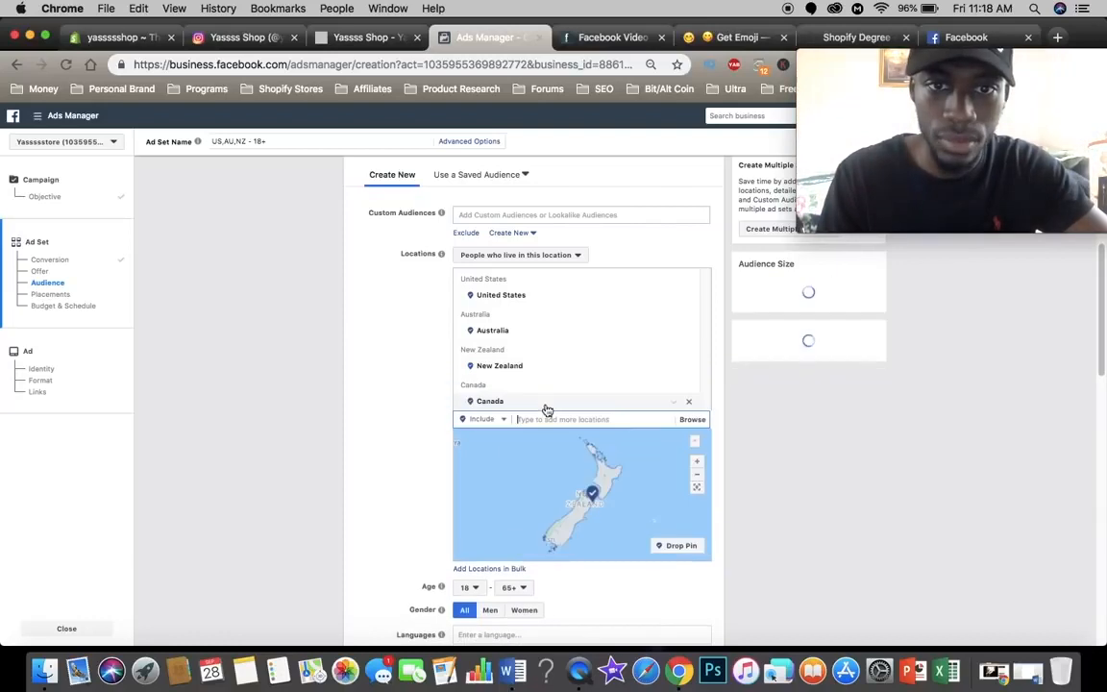
{"action": "type", "text": "u"}
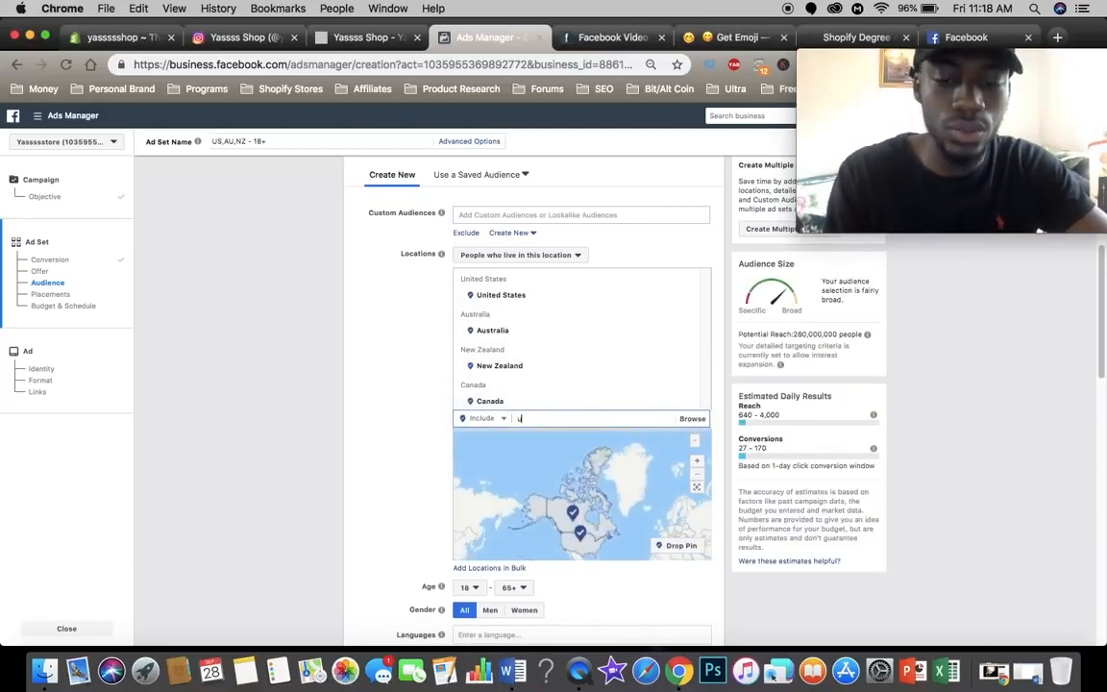
{"action": "type", "text": "nited king"}
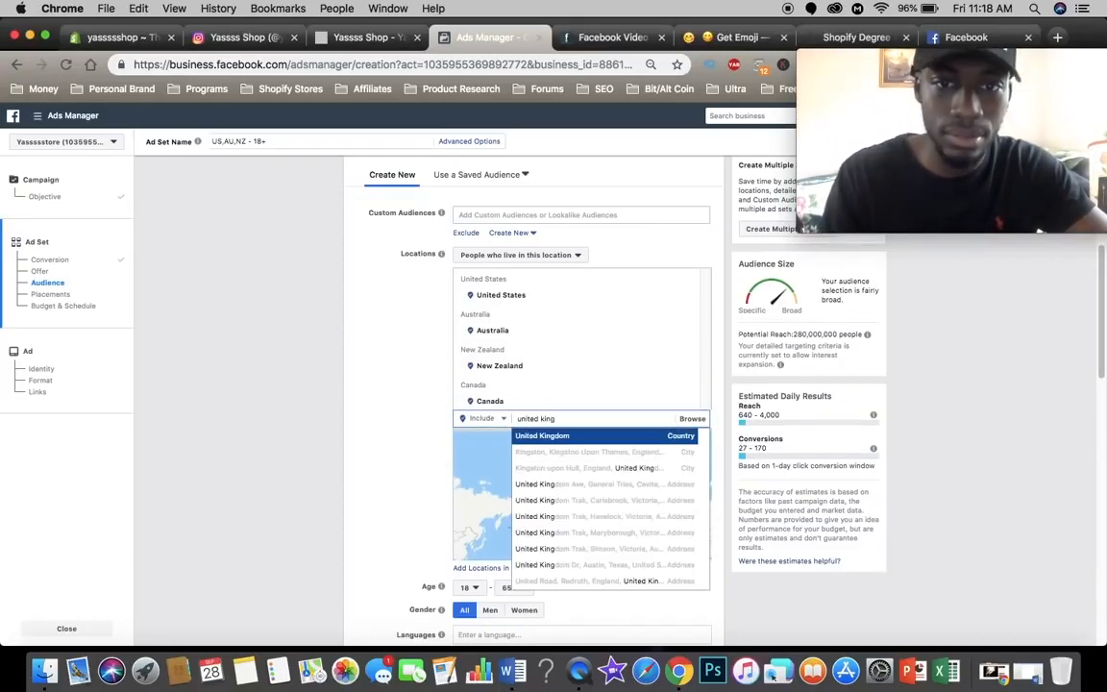
{"action": "left_click", "coordinate": [541, 435]}
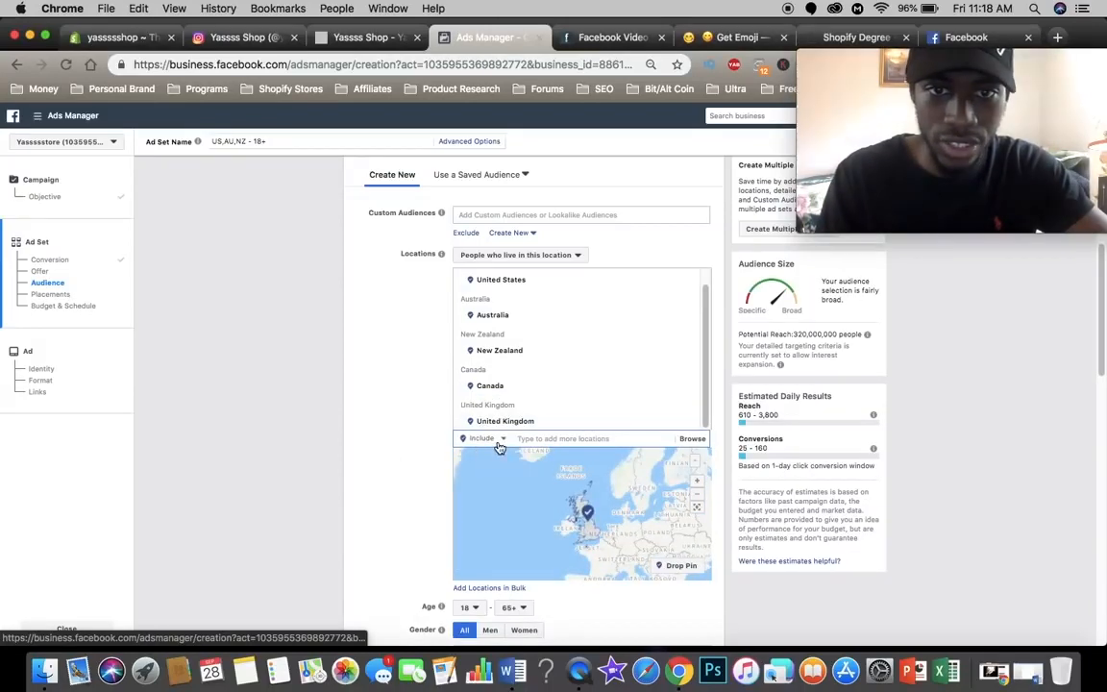
Step: Exclude Brazil, India and Africa from the ad set's audience locations and dismiss the map border notice
{"action": "left_click", "coordinate": [493, 439]}
{"action": "left_click", "coordinate": [492, 469]}
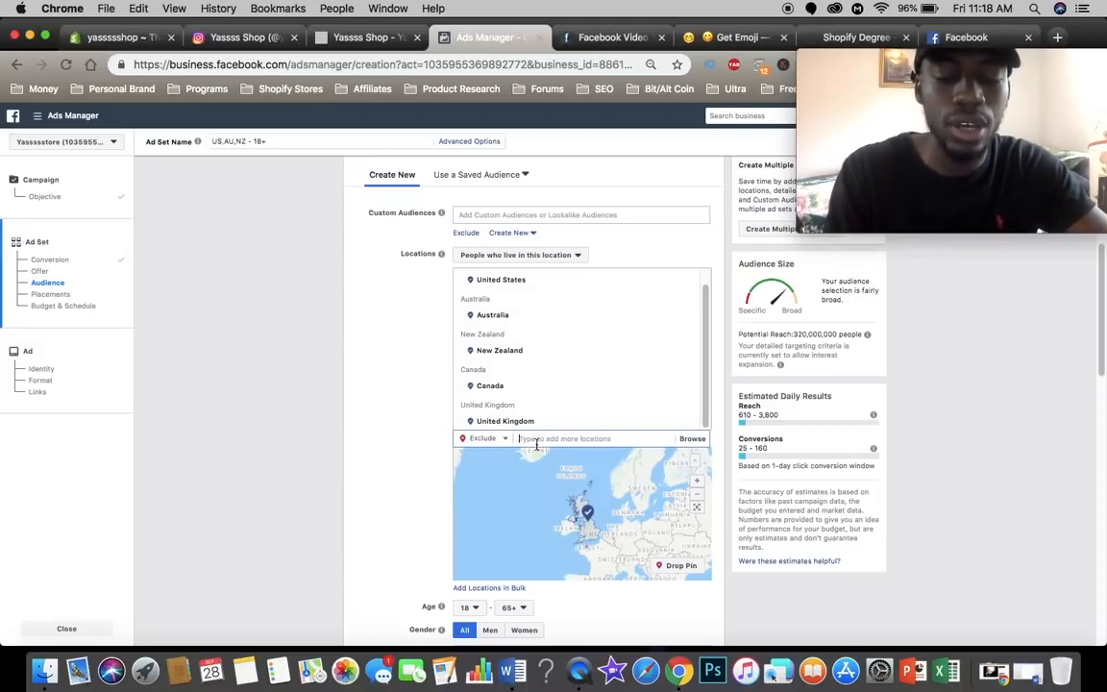
{"action": "type", "text": "braz"}
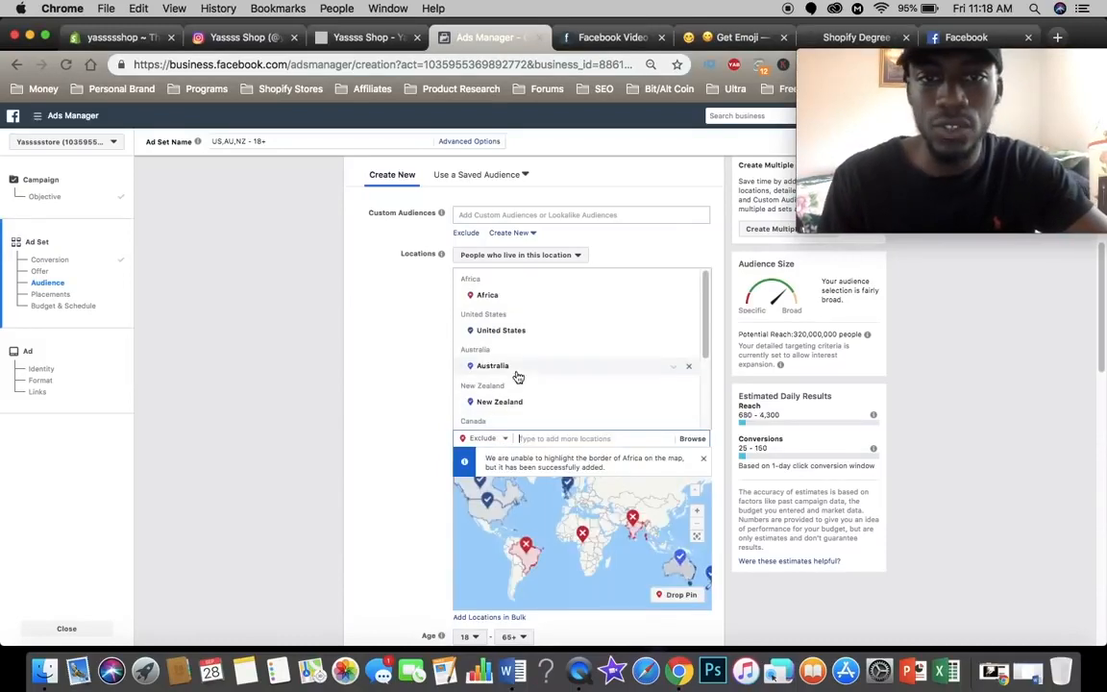
{"action": "scroll", "coordinate": [516, 355], "scroll_direction": "up", "scroll_amount": 1}
{"action": "scroll", "coordinate": [517, 343], "scroll_direction": "down", "scroll_amount": 2}
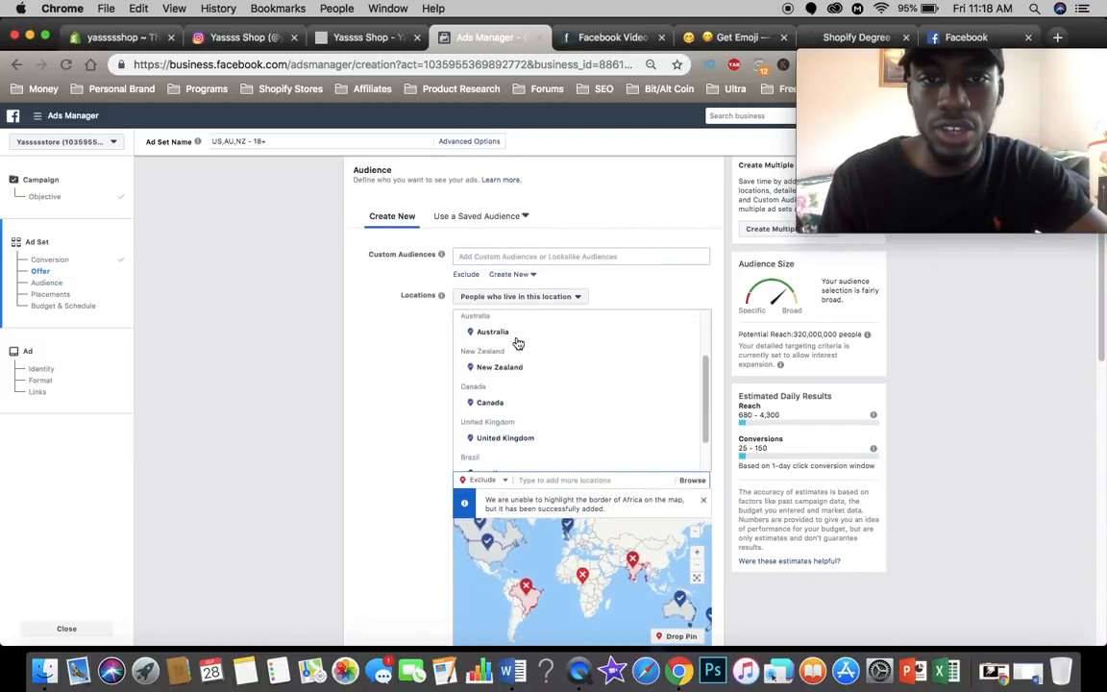
{"action": "scroll", "coordinate": [514, 374], "scroll_direction": "down", "scroll_amount": 2}
{"action": "scroll", "coordinate": [507, 407], "scroll_direction": "down", "scroll_amount": 2}
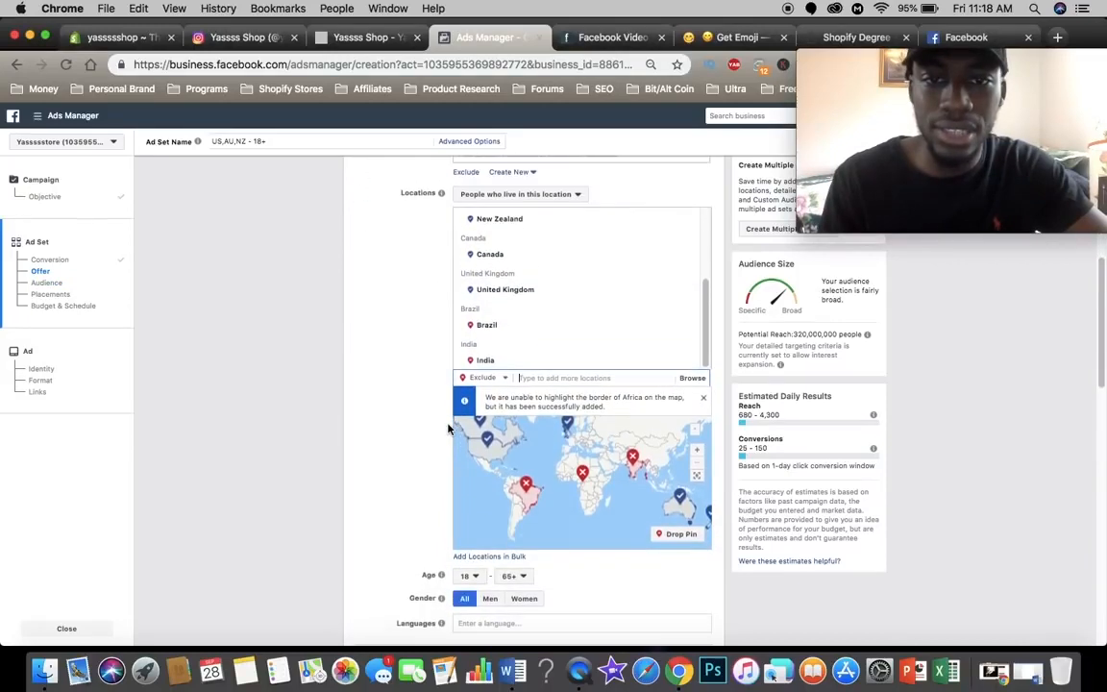
{"action": "scroll", "coordinate": [543, 358], "scroll_direction": "up", "scroll_amount": 3}
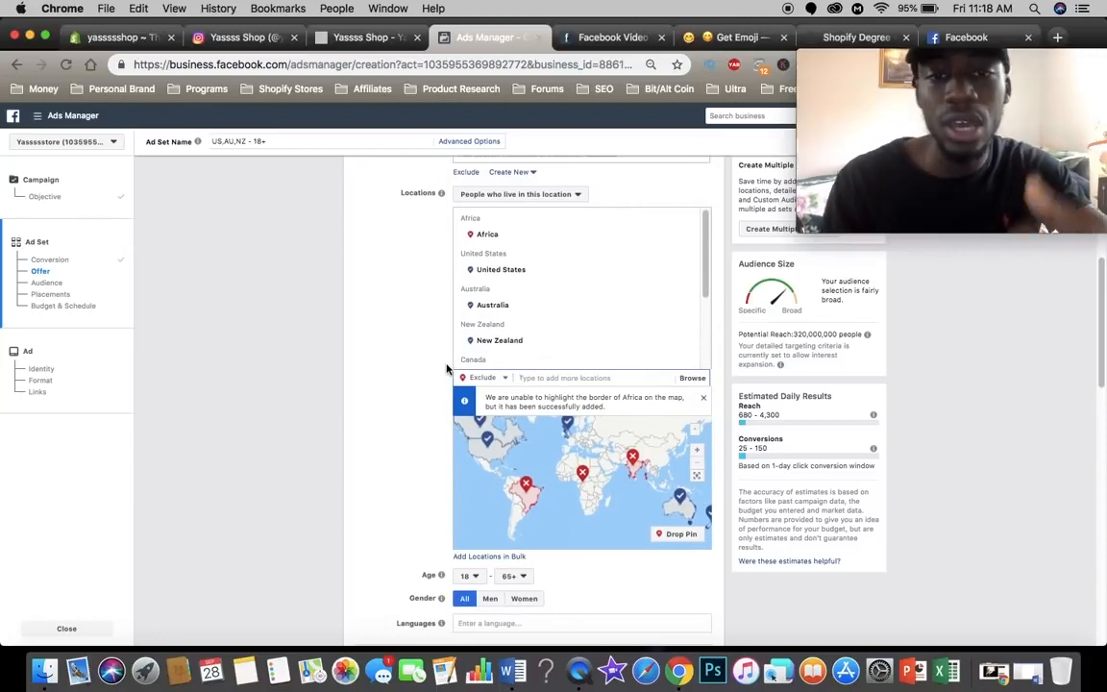
{"action": "left_click", "coordinate": [703, 400]}
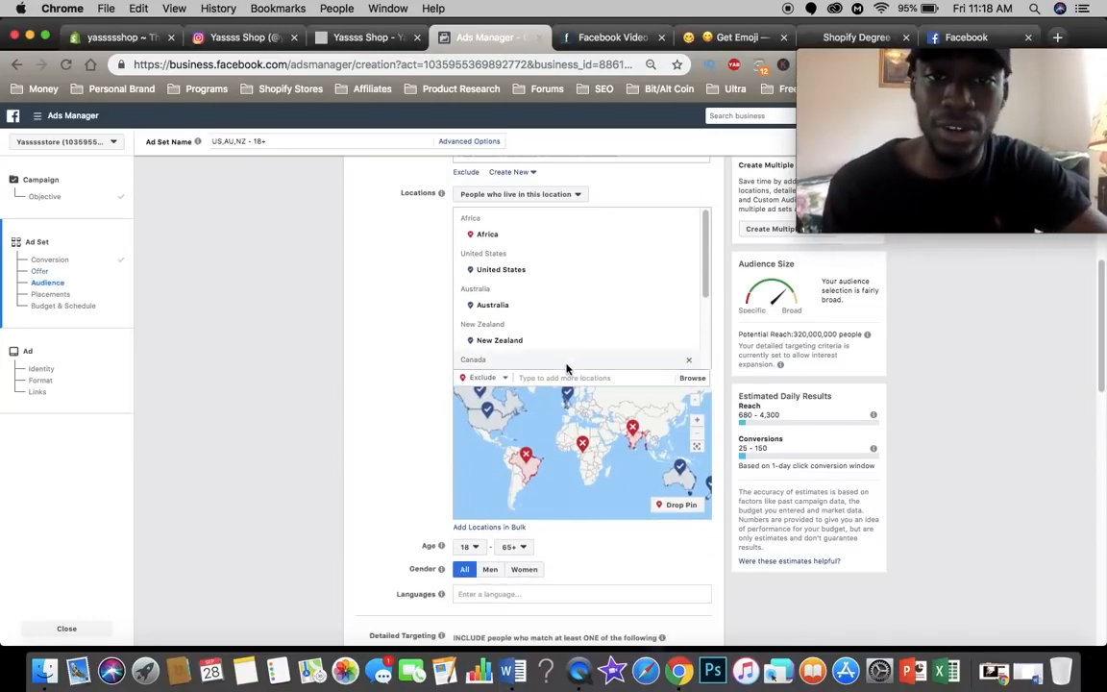
Step: Exclude South America, Russia and China from the ad set's audience locations as well
{"action": "scroll", "coordinate": [580, 306], "scroll_direction": "down", "scroll_amount": 2}
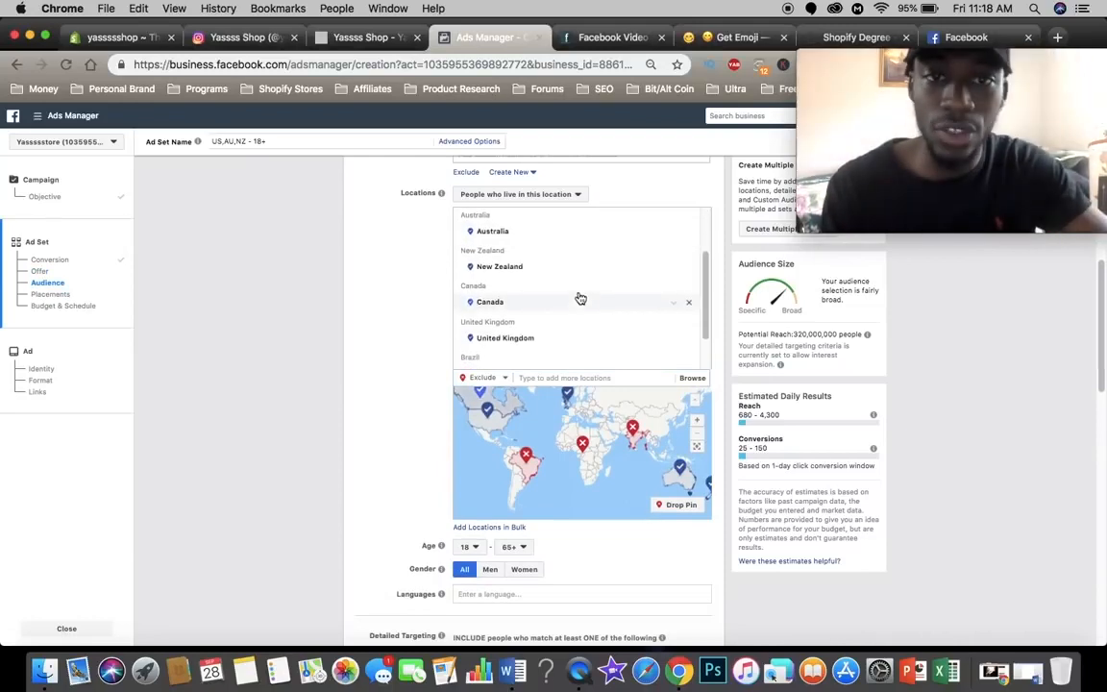
{"action": "left_click", "coordinate": [543, 378]}
{"action": "type", "text": "sout"}
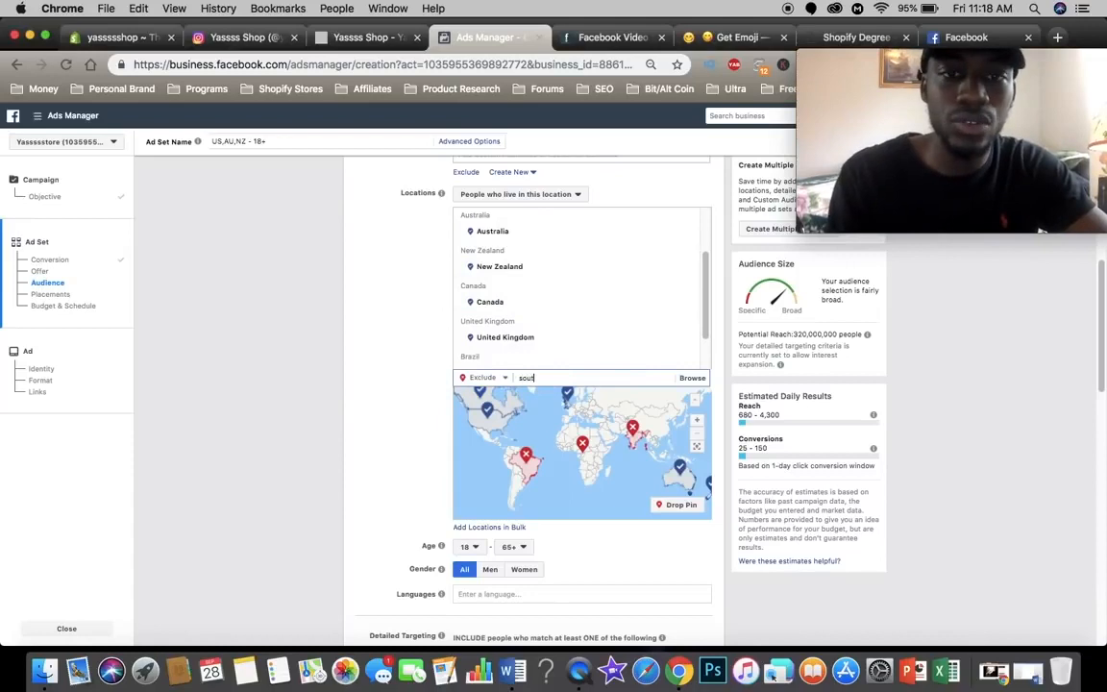
{"action": "type", "text": "h amer"}
{"action": "type", "text": "ic"}
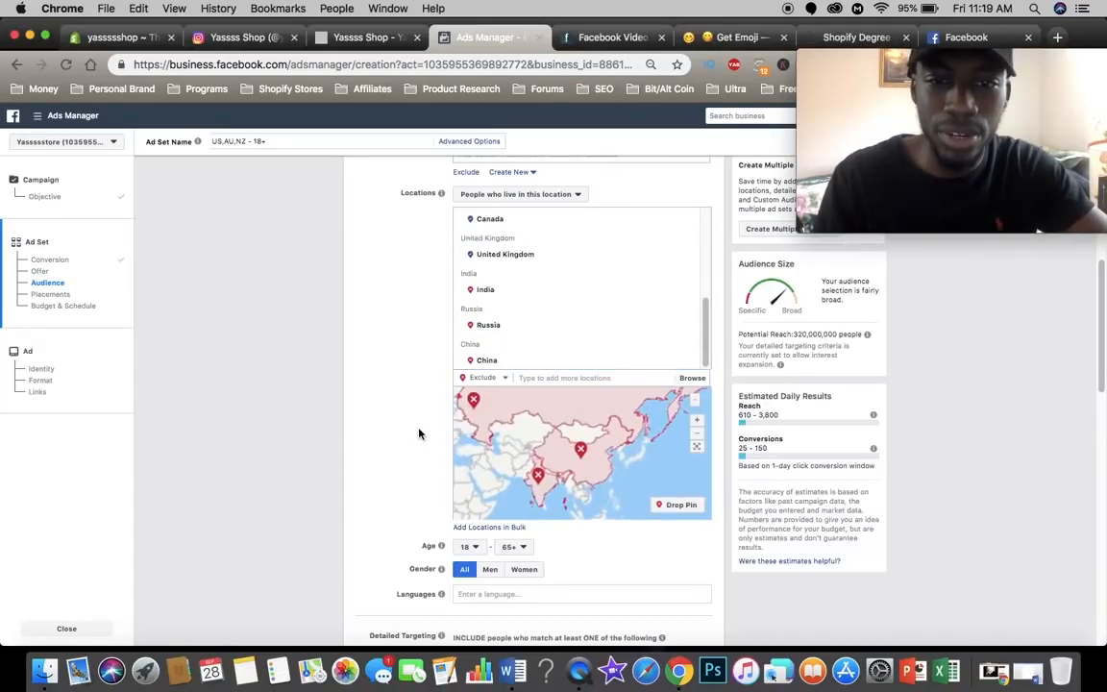
Step: Limit the audience's gender to Women and turn off the expansion of detailed targeting interests
{"action": "scroll", "coordinate": [419, 433], "scroll_direction": "down", "scroll_amount": 2}
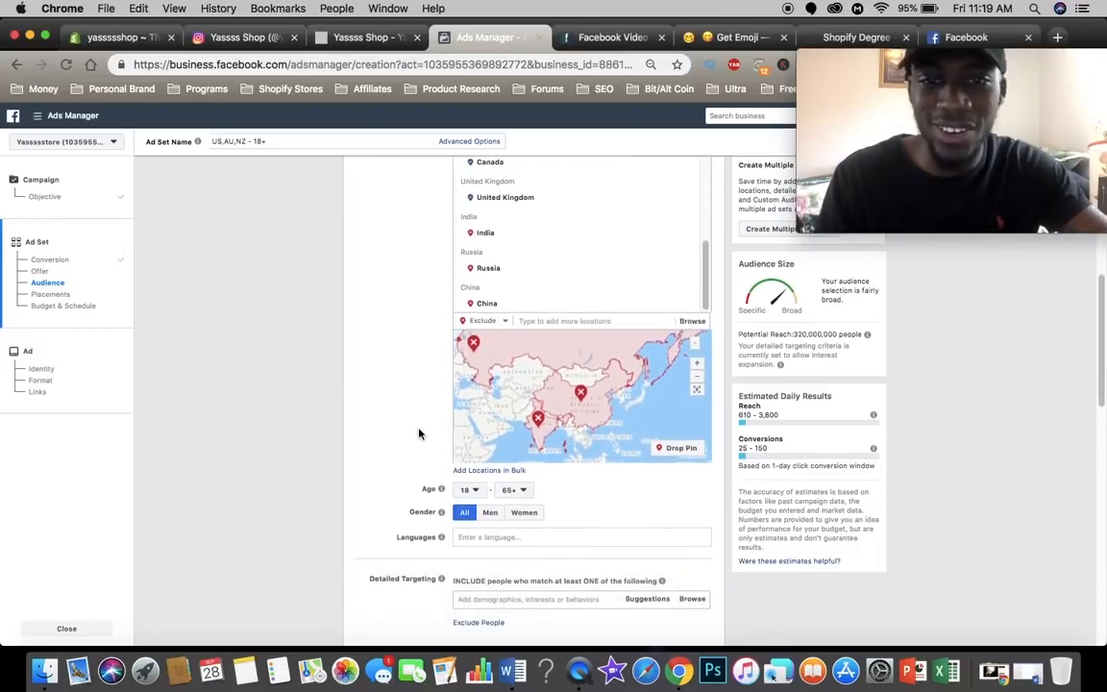
{"action": "scroll", "coordinate": [419, 433], "scroll_direction": "down", "scroll_amount": 5}
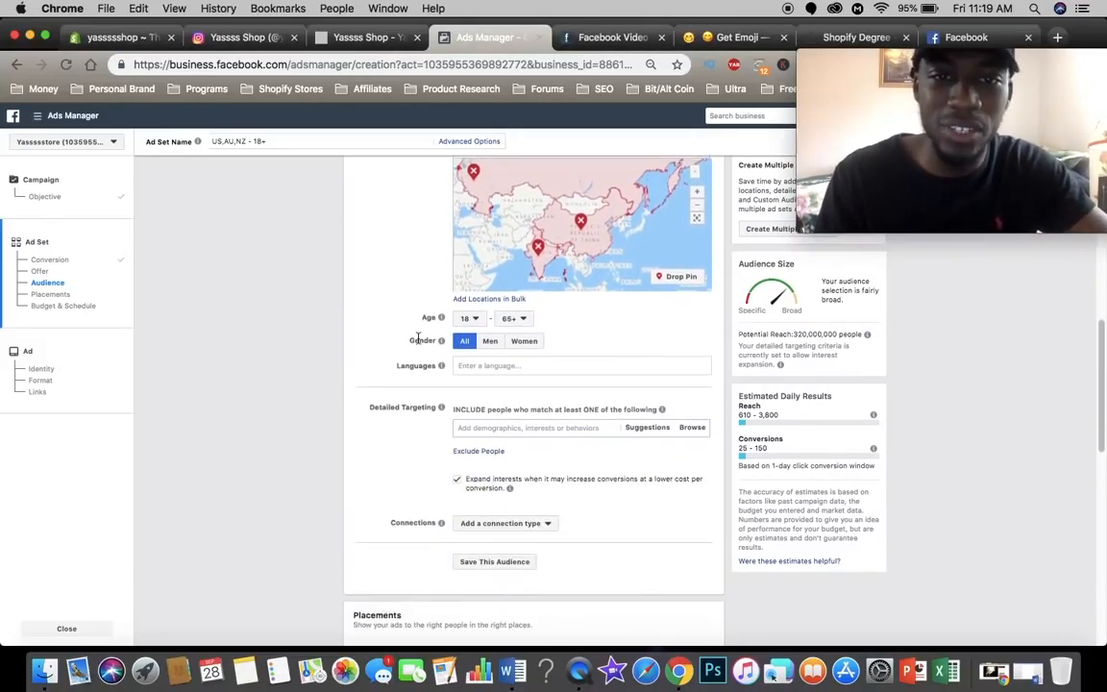
{"action": "left_click", "coordinate": [536, 341]}
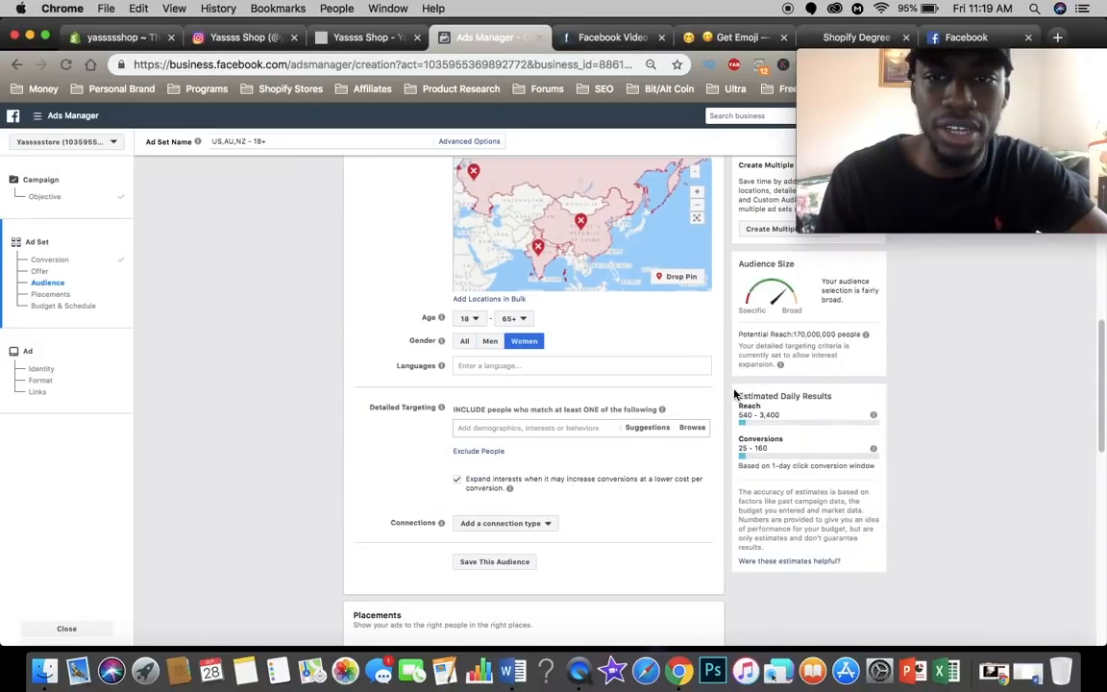
{"action": "scroll", "coordinate": [728, 404], "scroll_direction": "down", "scroll_amount": 3}
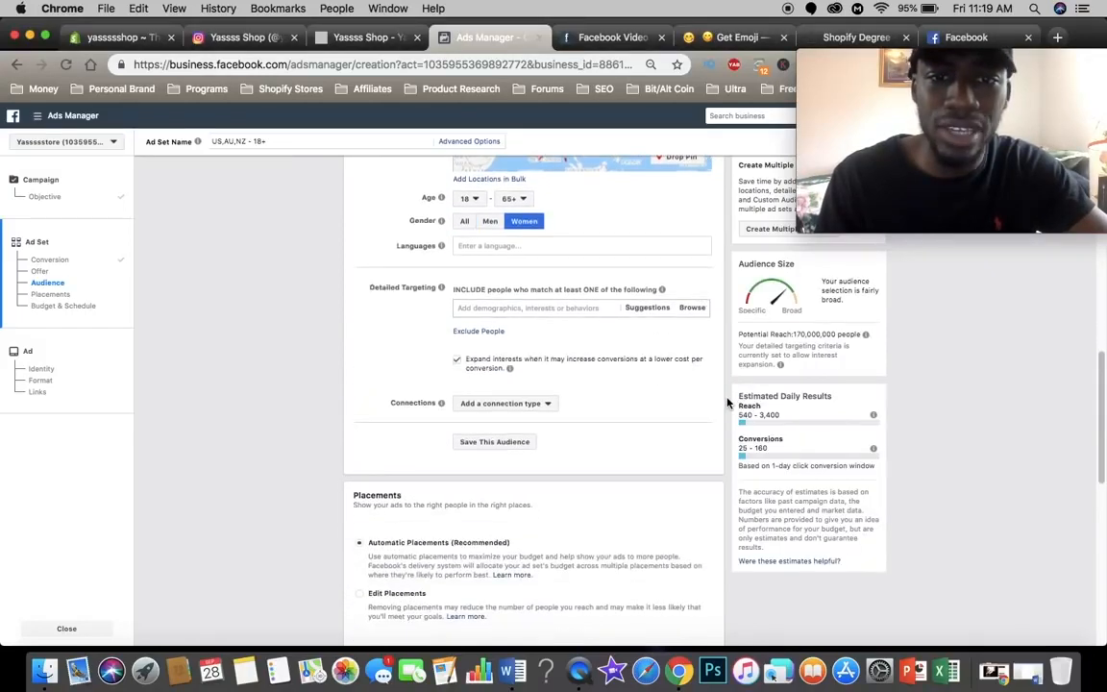
{"action": "left_click", "coordinate": [457, 362]}
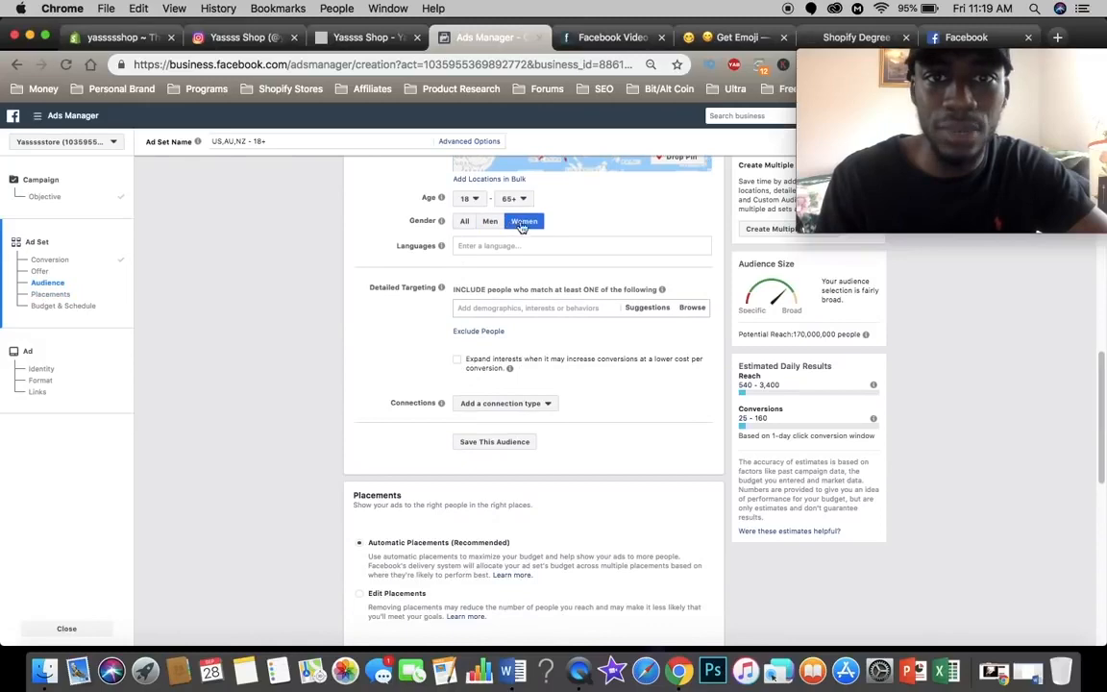
Step: Switch the ad set to edited placements and keep only Facebook Feeds and Instagram Feed selected
{"action": "scroll", "coordinate": [499, 322], "scroll_direction": "down", "scroll_amount": 5}
{"action": "scroll", "coordinate": [500, 317], "scroll_direction": "up", "scroll_amount": 3}
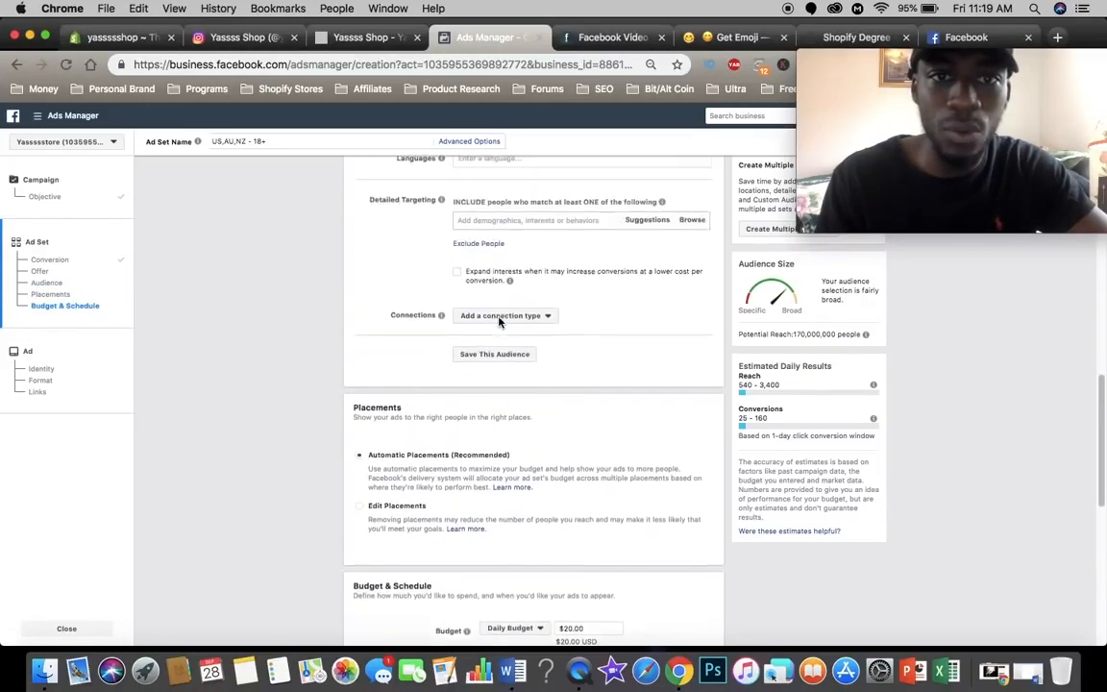
{"action": "scroll", "coordinate": [435, 407], "scroll_direction": "down", "scroll_amount": 6}
{"action": "left_click", "coordinate": [389, 278]}
{"action": "scroll", "coordinate": [391, 281], "scroll_direction": "down", "scroll_amount": 3}
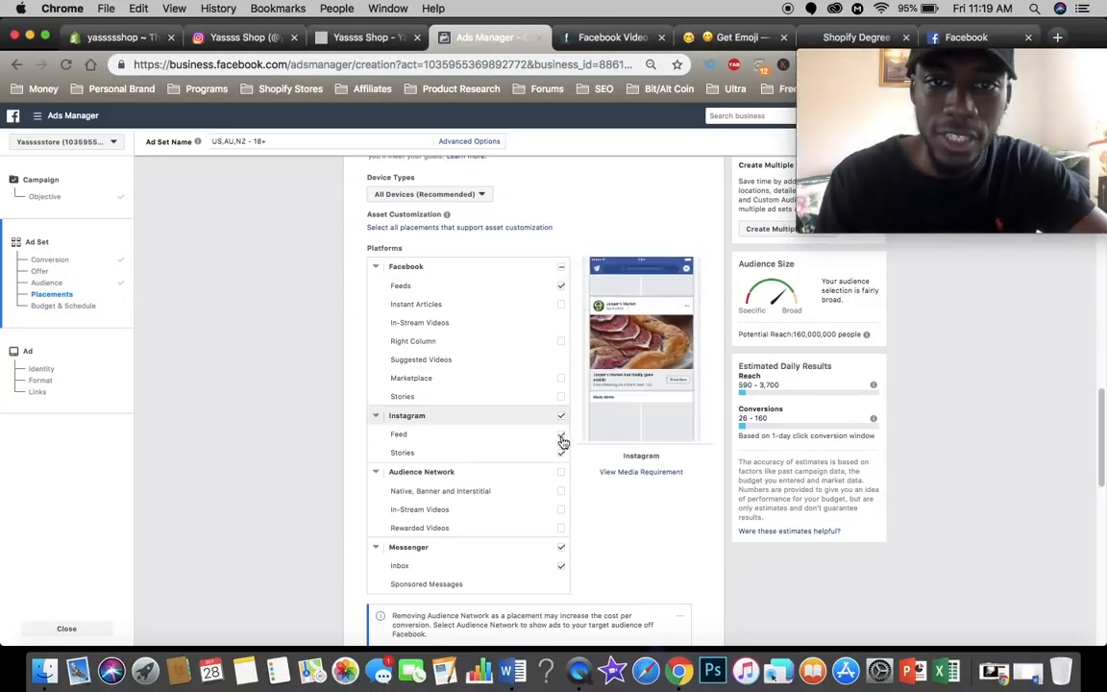
{"action": "left_click", "coordinate": [561, 547]}
{"action": "left_click", "coordinate": [561, 452]}
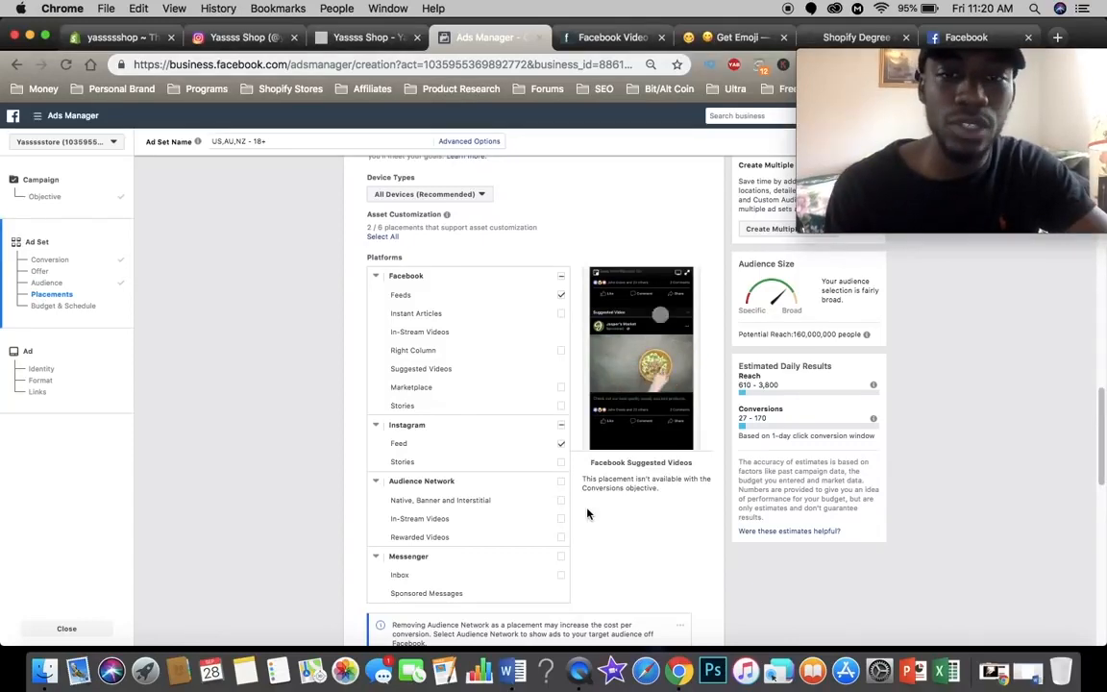
Step: Set the ad set's daily budget to $5.00
{"action": "scroll", "coordinate": [588, 514], "scroll_direction": "up", "scroll_amount": 3}
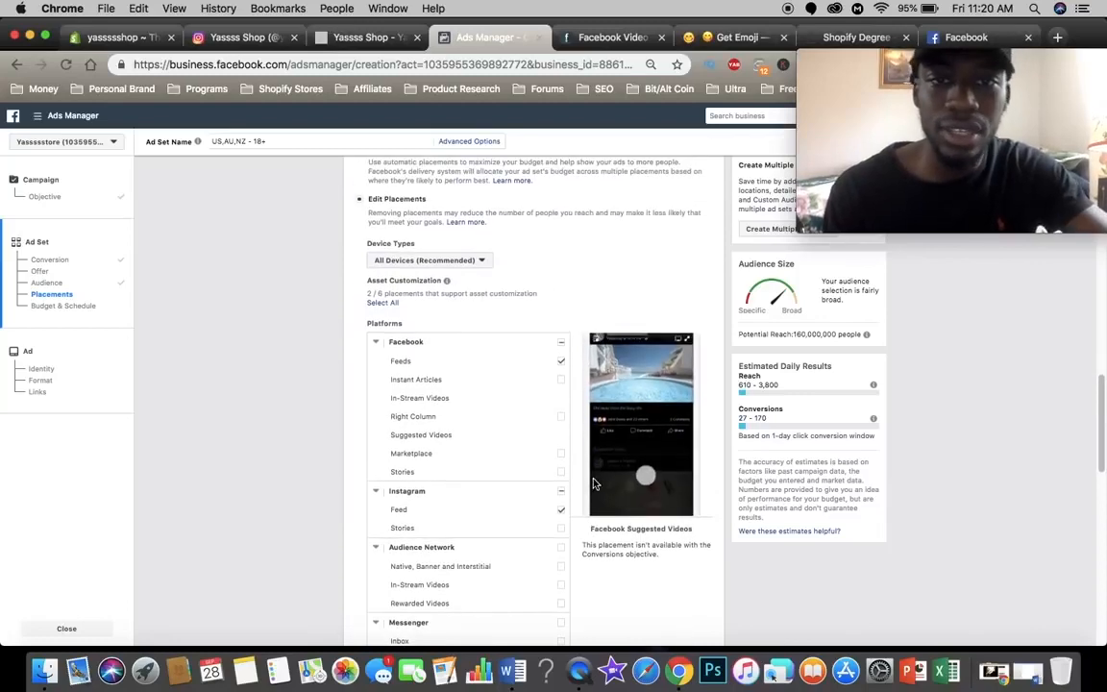
{"action": "scroll", "coordinate": [593, 483], "scroll_direction": "down", "scroll_amount": 3}
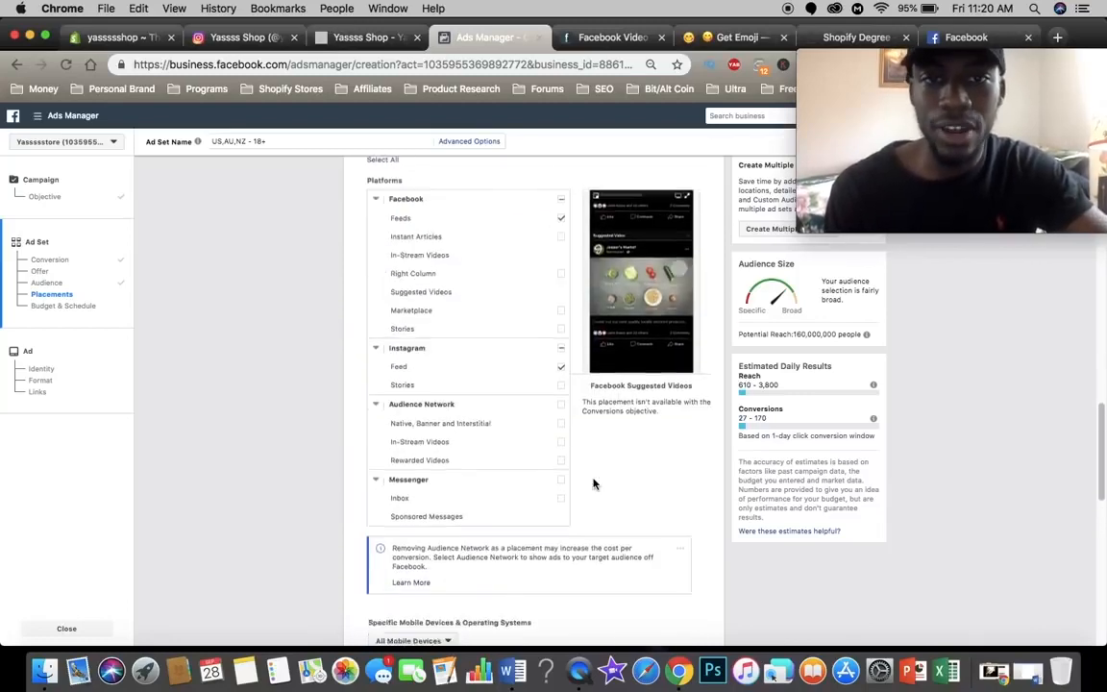
{"action": "scroll", "coordinate": [593, 480], "scroll_direction": "down", "scroll_amount": 1}
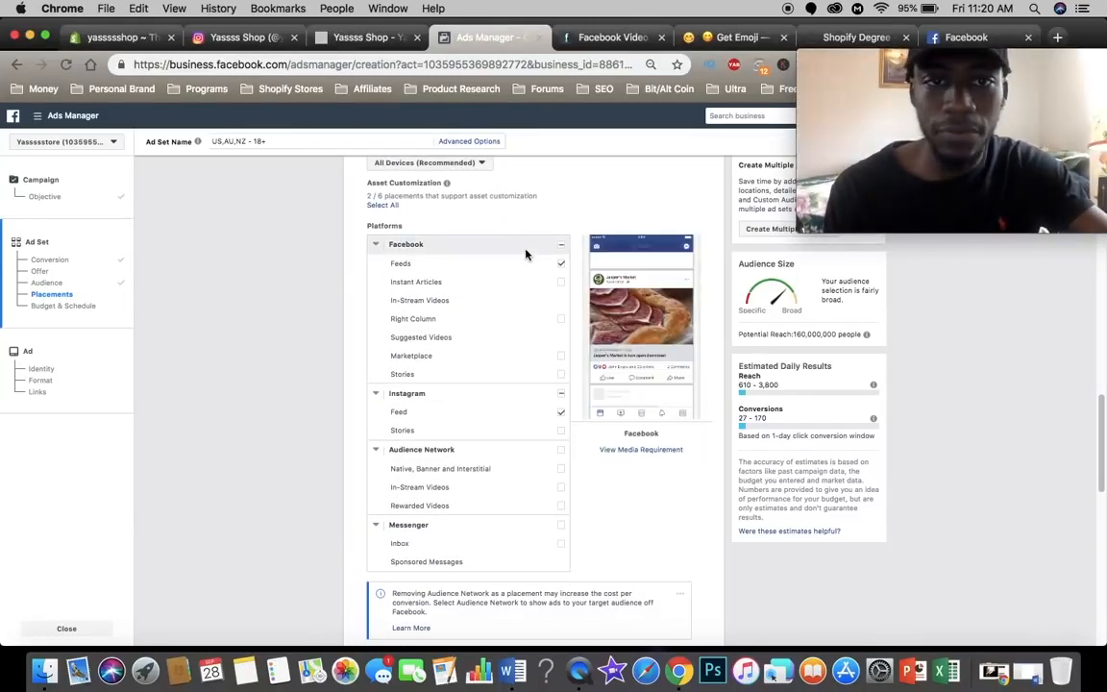
{"action": "scroll", "coordinate": [576, 476], "scroll_direction": "down", "scroll_amount": 10}
{"action": "left_click", "coordinate": [599, 260]}
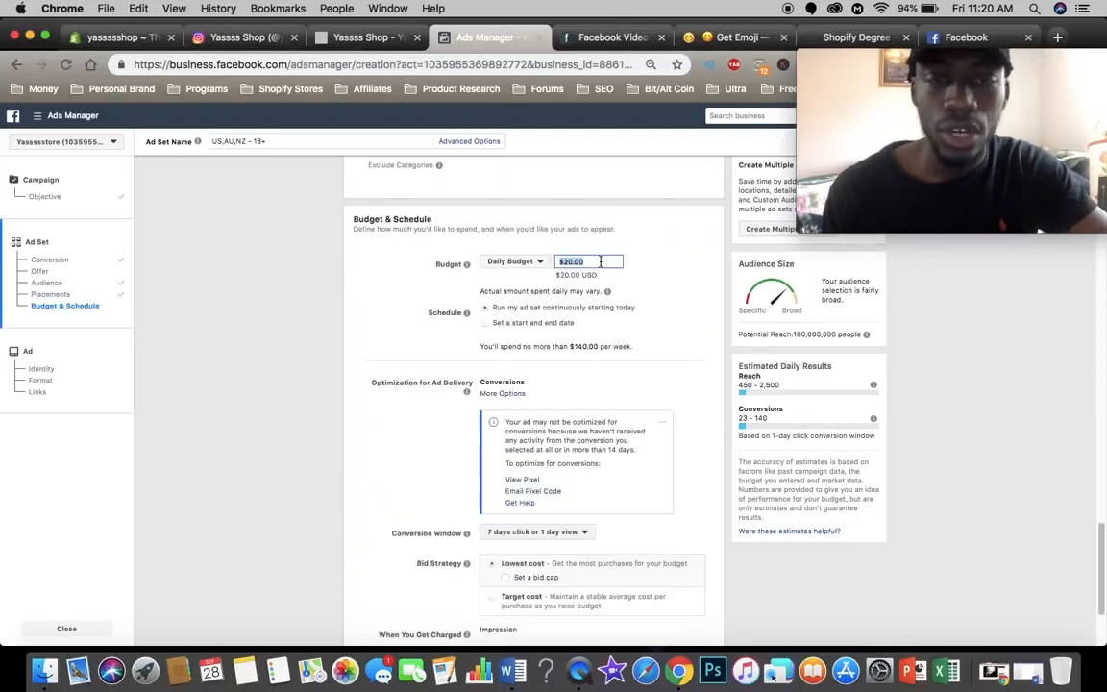
{"action": "type", "text": "10"}
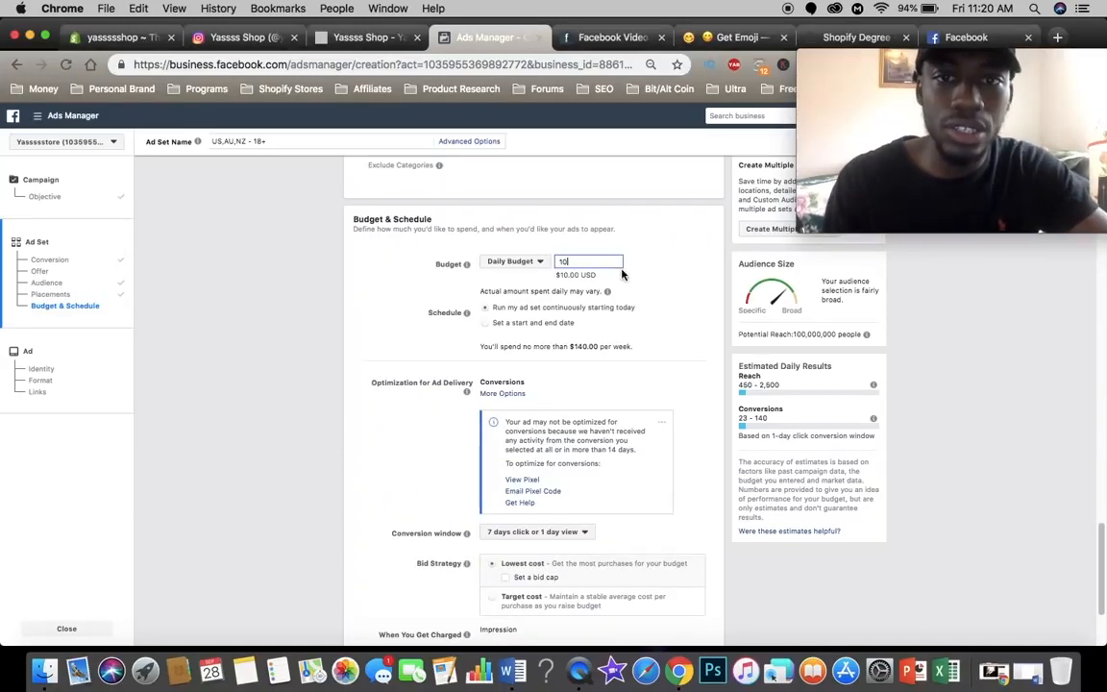
{"action": "key", "text": "BackSpace"}
{"action": "key", "text": "BackSpace"}
{"action": "type", "text": "5"}
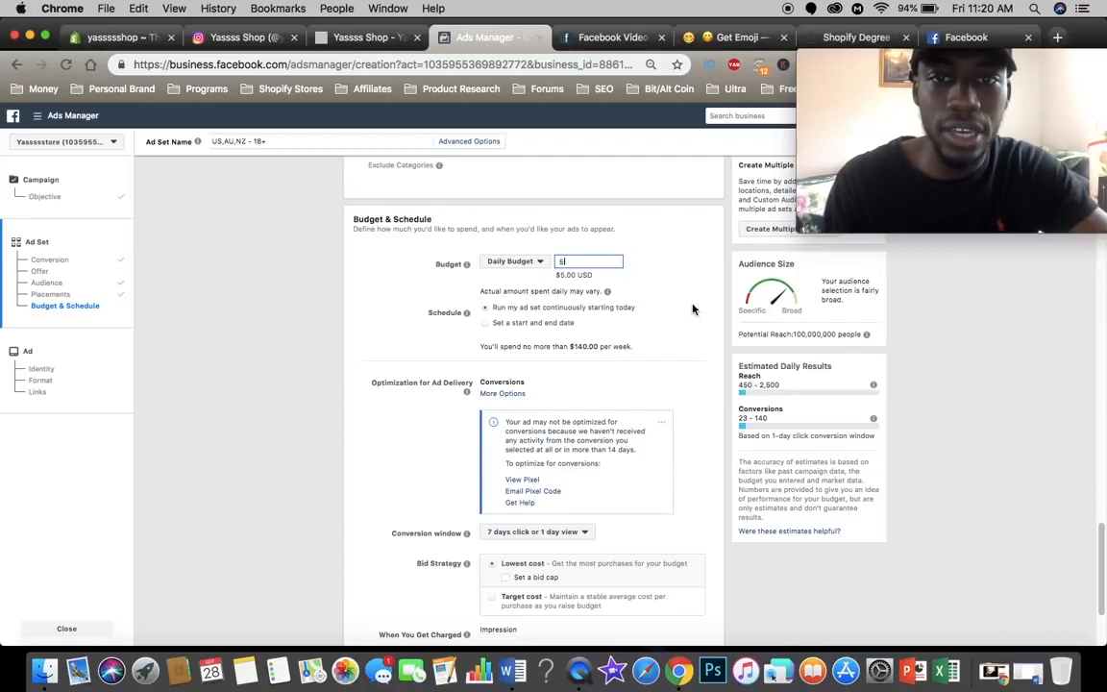
{"action": "left_click", "coordinate": [691, 308]}
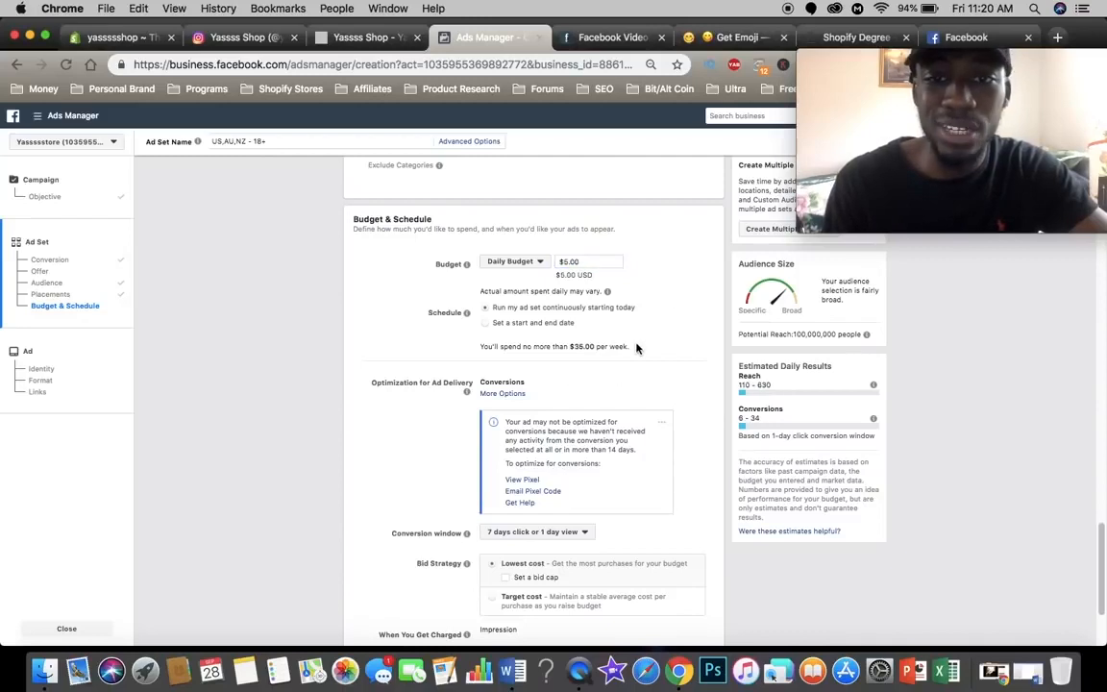
Step: Open the iPhone Makeup Mirror Case page in the Yassss Shop store and examine its options, benefits, description and installation pictures
{"action": "scroll", "coordinate": [636, 347], "scroll_direction": "down", "scroll_amount": 2}
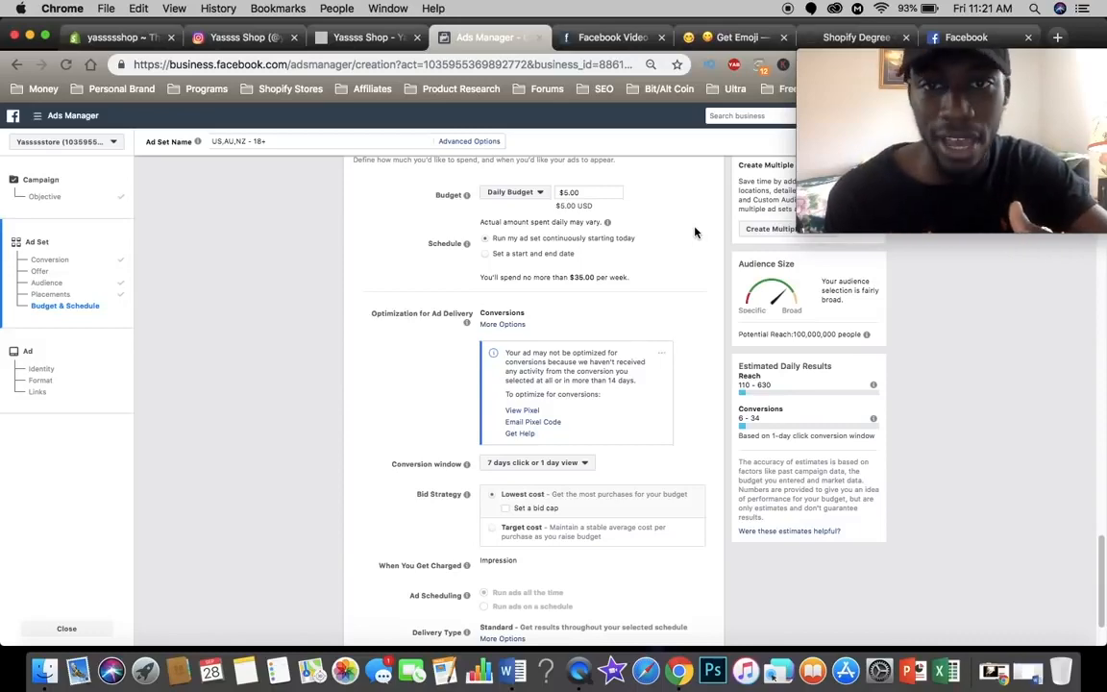
{"action": "scroll", "coordinate": [704, 566], "scroll_direction": "up", "scroll_amount": 10}
{"action": "scroll", "coordinate": [705, 637], "scroll_direction": "down", "scroll_amount": 3}
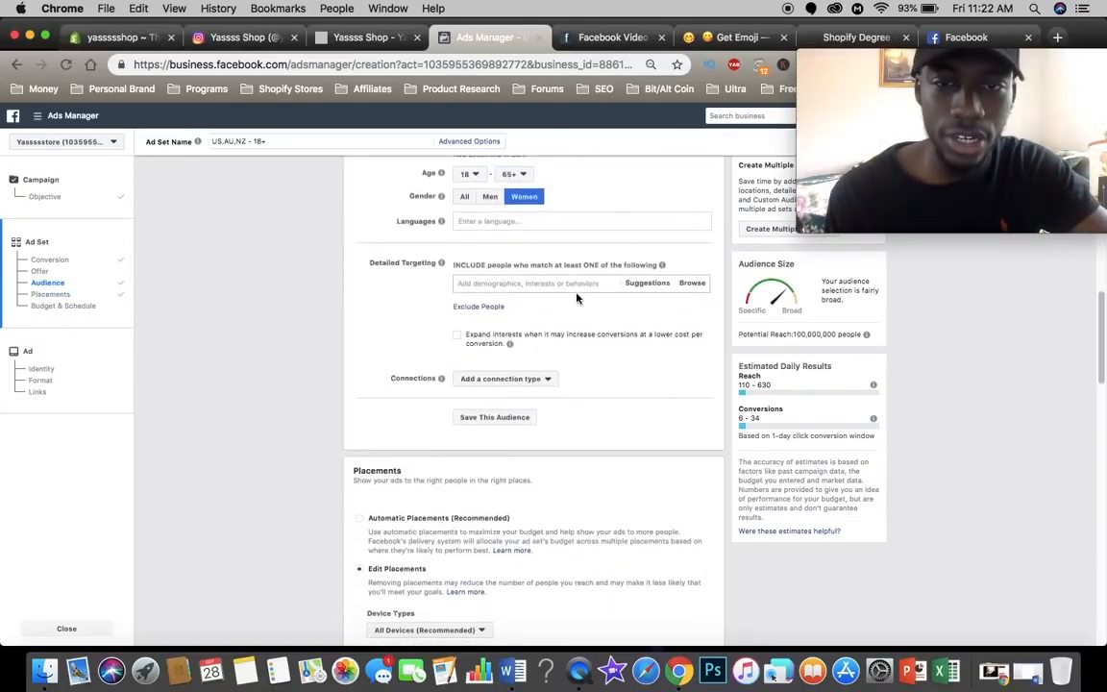
{"action": "left_click", "coordinate": [360, 38]}
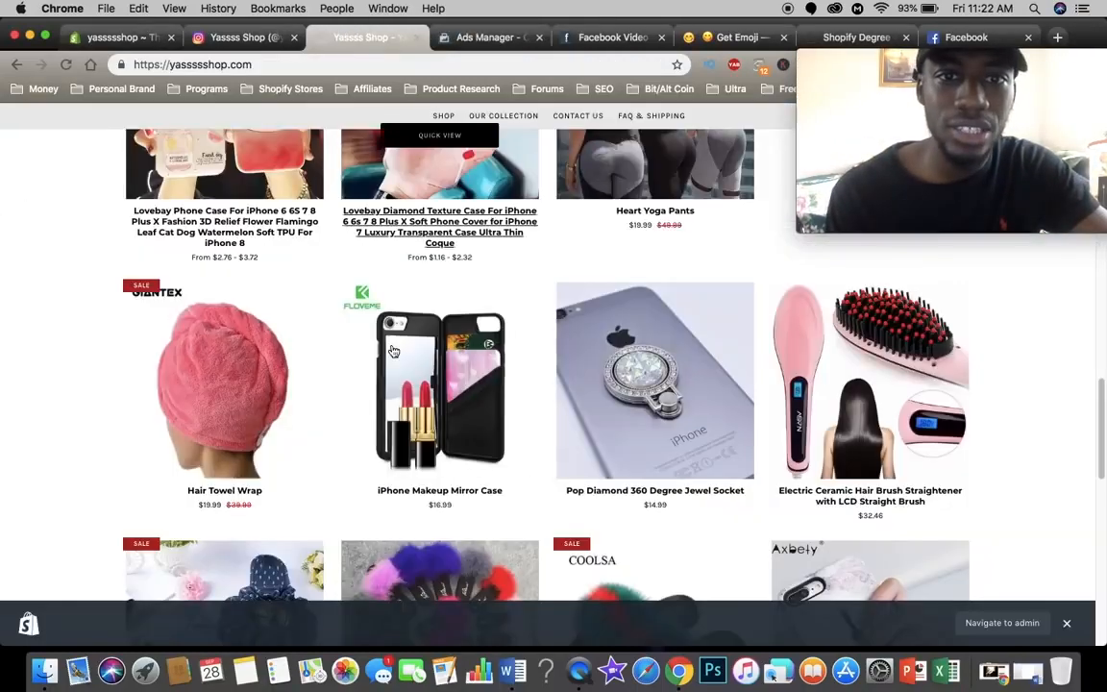
{"action": "scroll", "coordinate": [393, 352], "scroll_direction": "up", "scroll_amount": 2}
{"action": "left_click", "coordinate": [435, 398]}
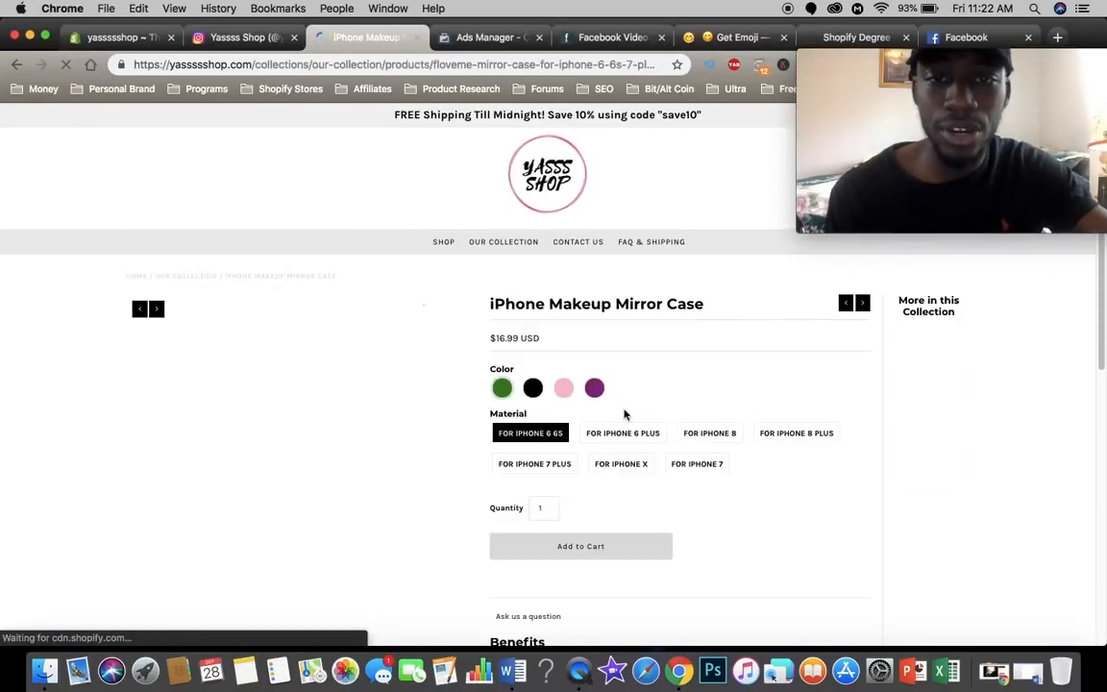
{"action": "scroll", "coordinate": [731, 415], "scroll_direction": "down", "scroll_amount": 3}
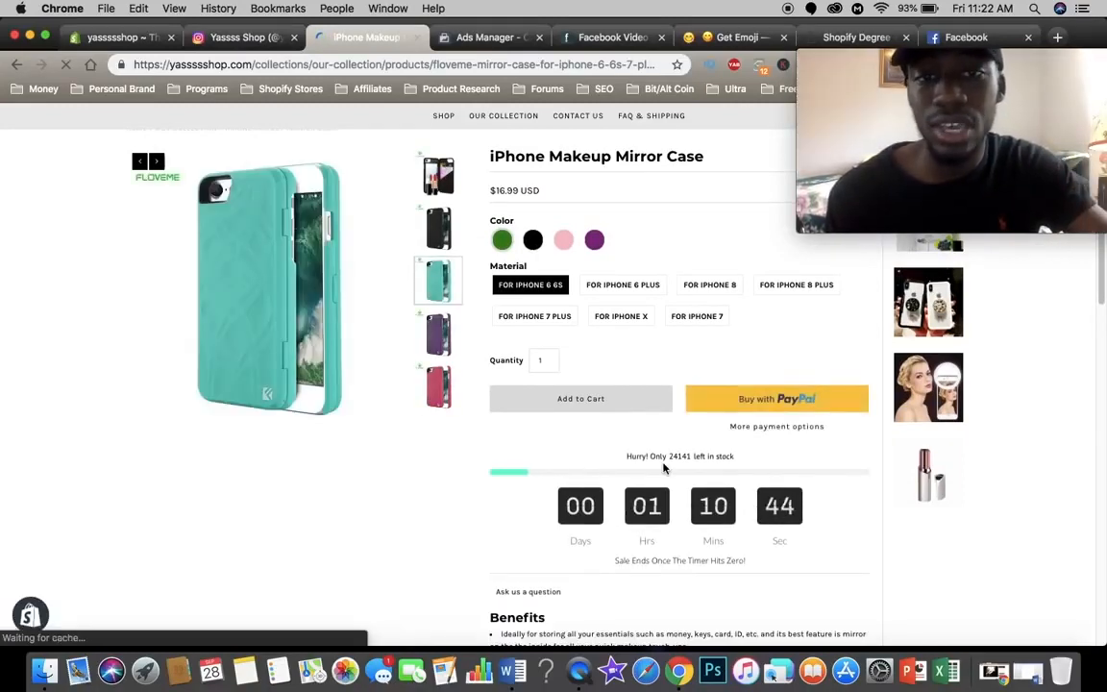
{"action": "left_click", "coordinate": [464, 39]}
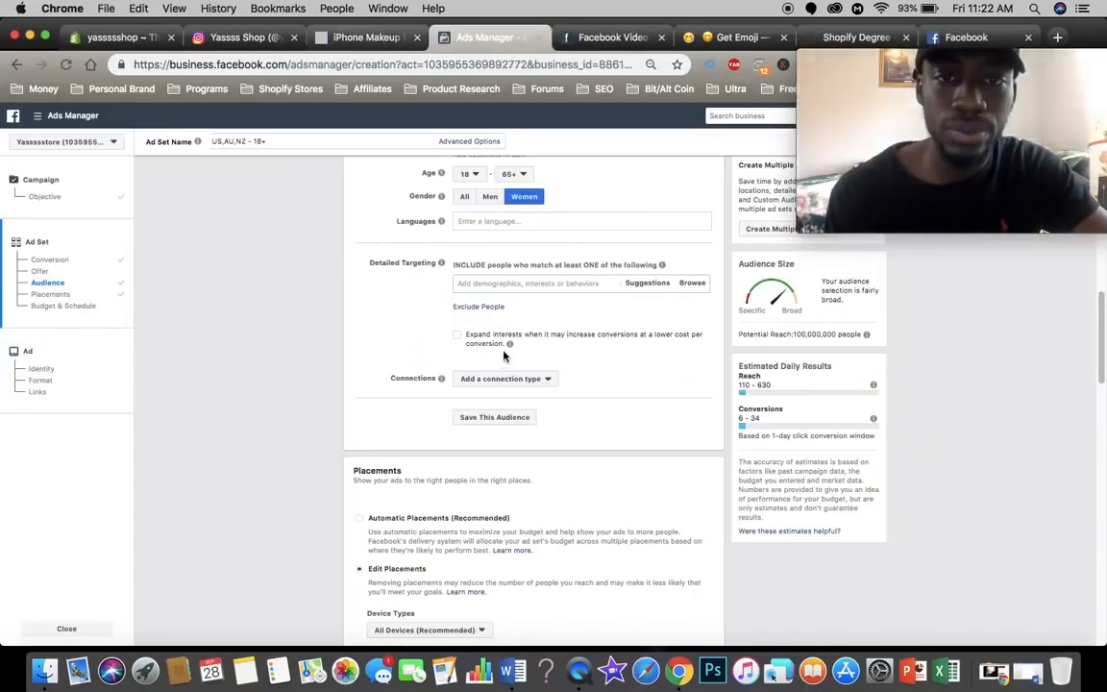
{"action": "key", "text": "ctrl+shift+Tab"}
{"action": "scroll", "coordinate": [585, 362], "scroll_direction": "down", "scroll_amount": 10}
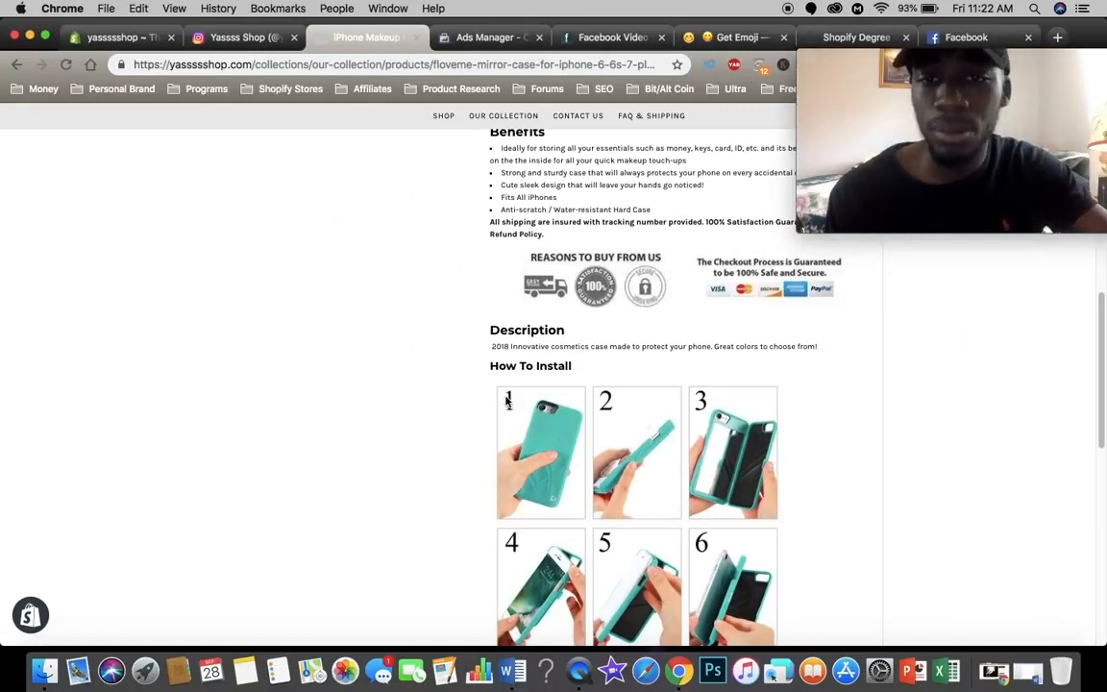
{"action": "scroll", "coordinate": [507, 401], "scroll_direction": "down", "scroll_amount": 8}
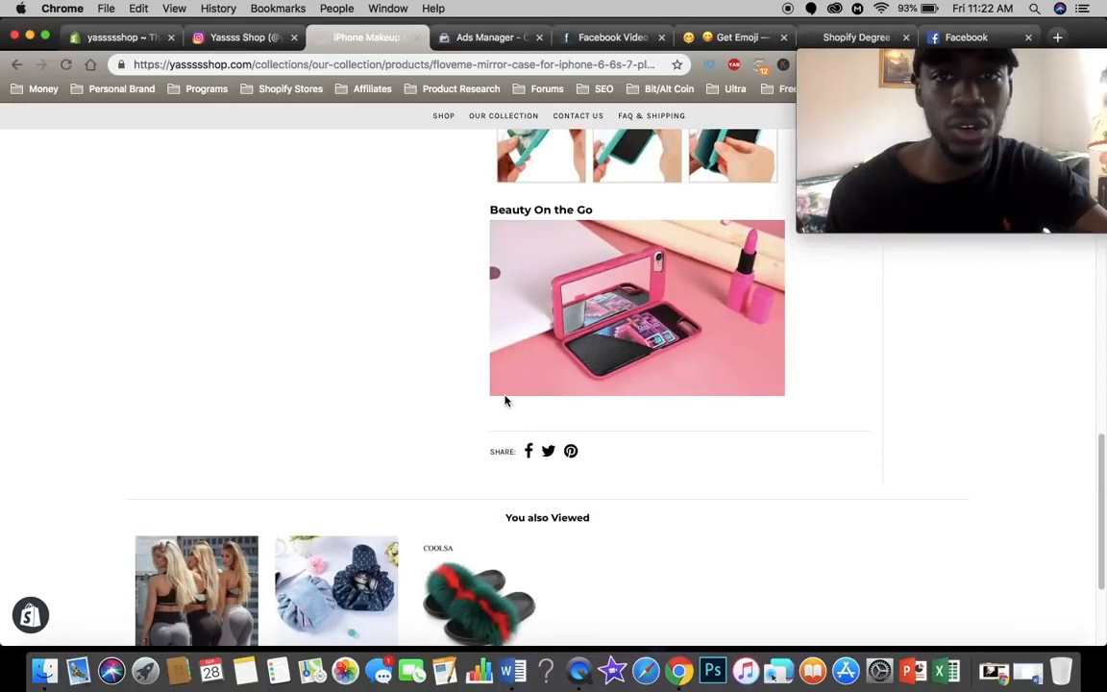
{"action": "scroll", "coordinate": [507, 402], "scroll_direction": "up", "scroll_amount": 8}
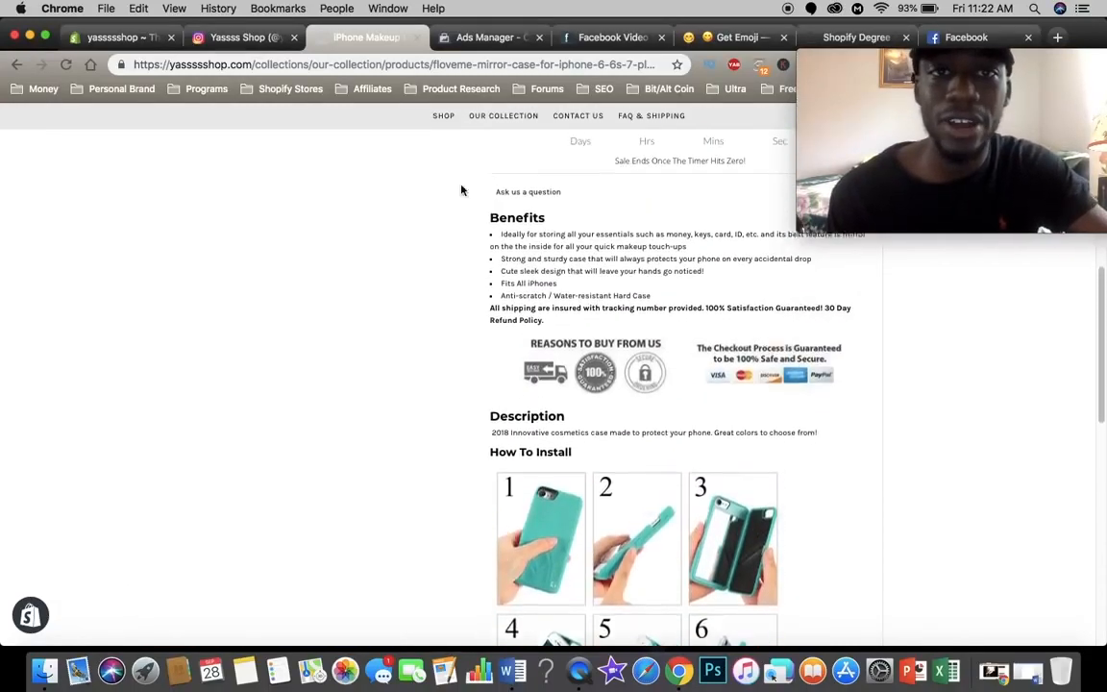
Step: Return to Ads Manager and add the interest Cosmetics to the ad set's detailed targeting
{"action": "left_click", "coordinate": [459, 36]}
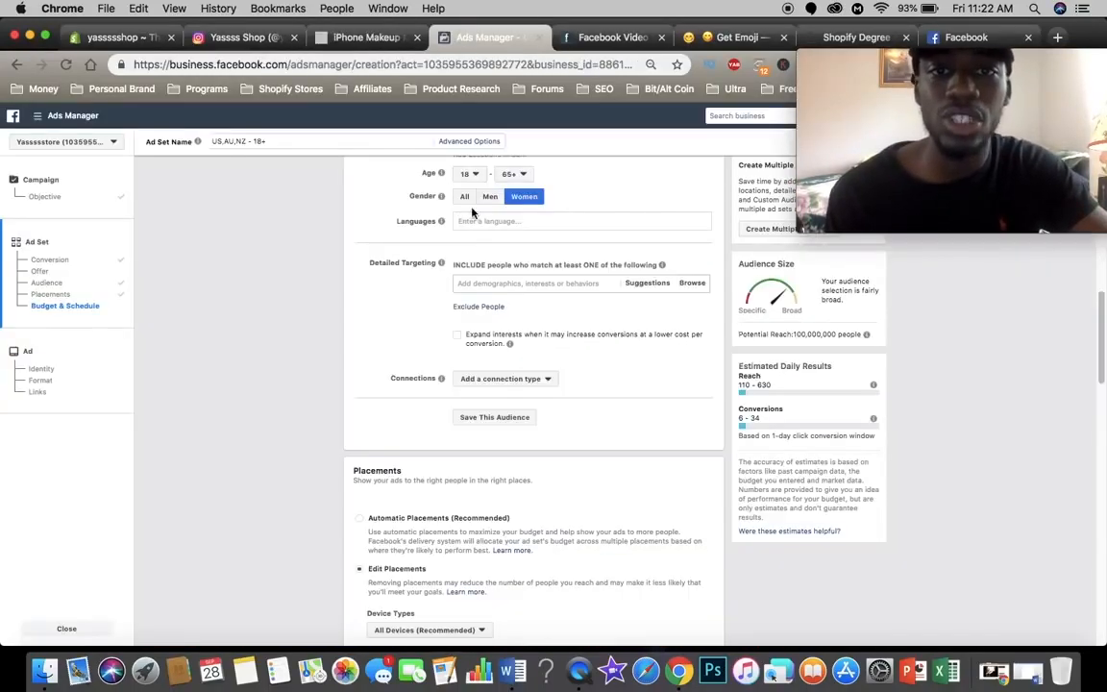
{"action": "left_click", "coordinate": [493, 278]}
{"action": "type", "text": "cosmeti"}
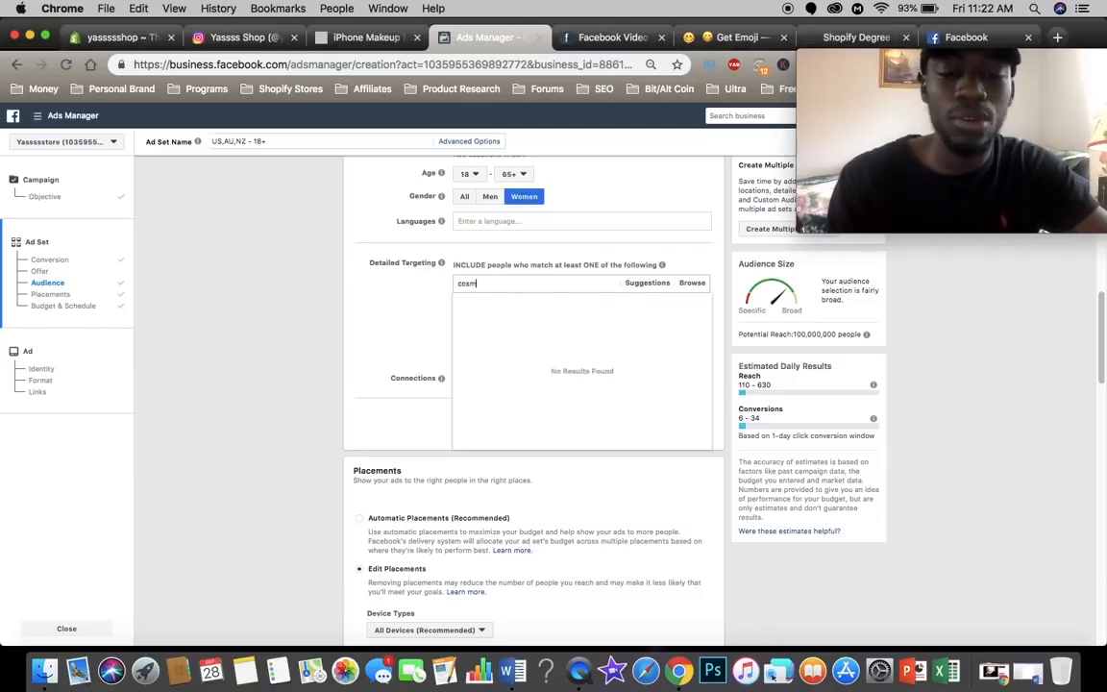
{"action": "type", "text": "c"}
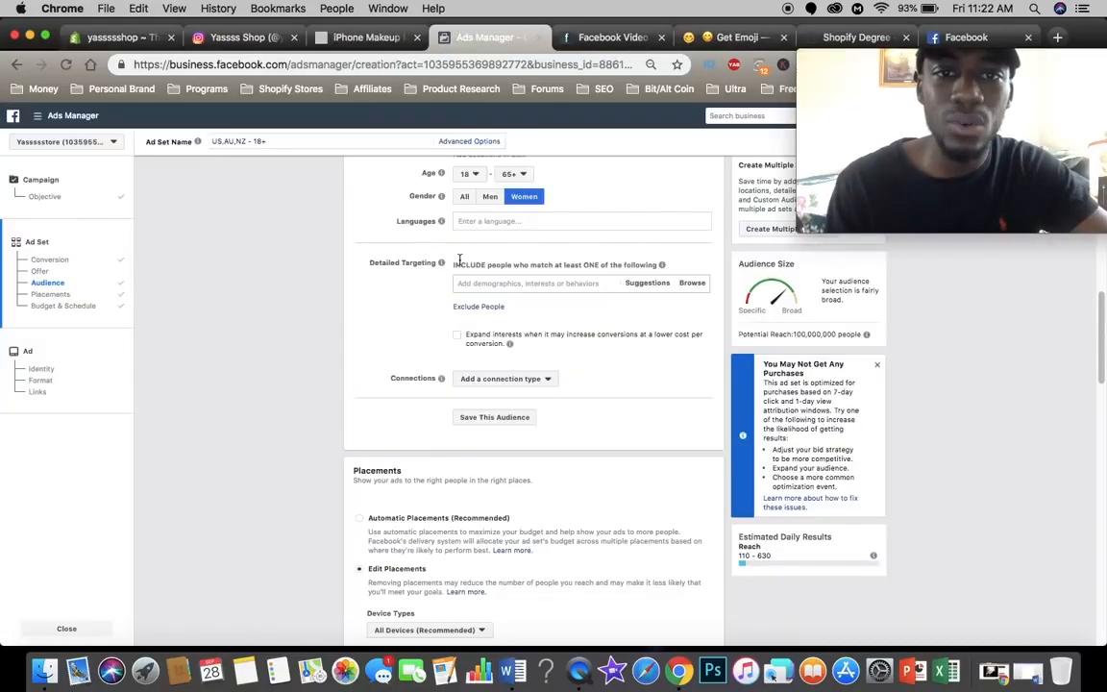
{"action": "left_click", "coordinate": [494, 283]}
{"action": "type", "text": "co"}
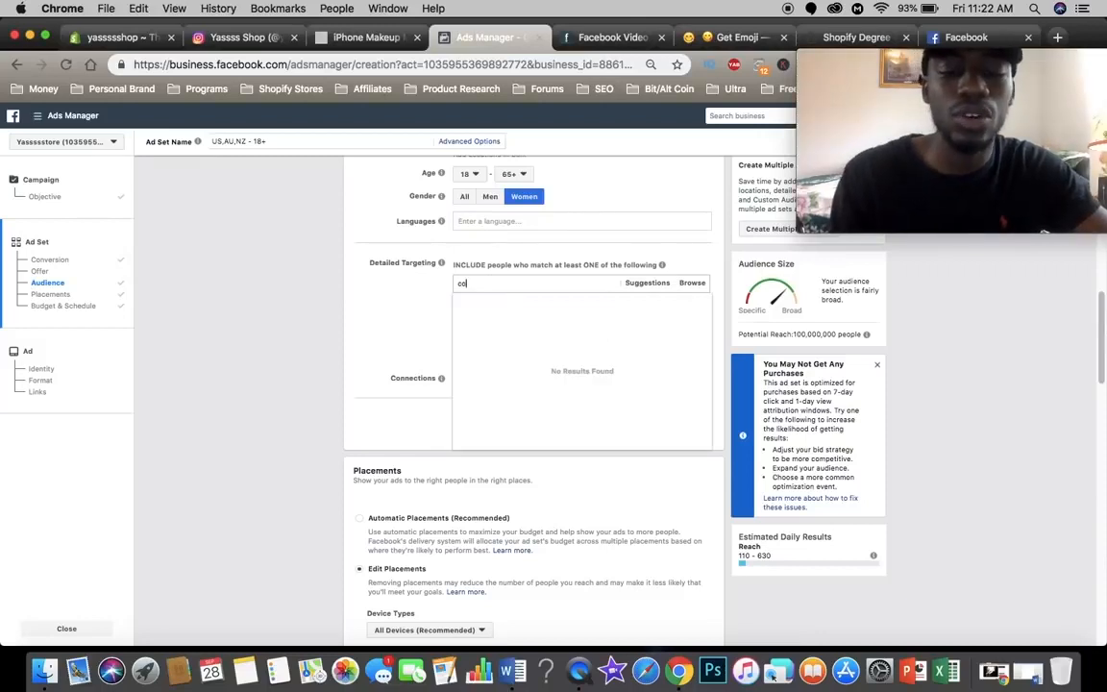
{"action": "type", "text": "smet"}
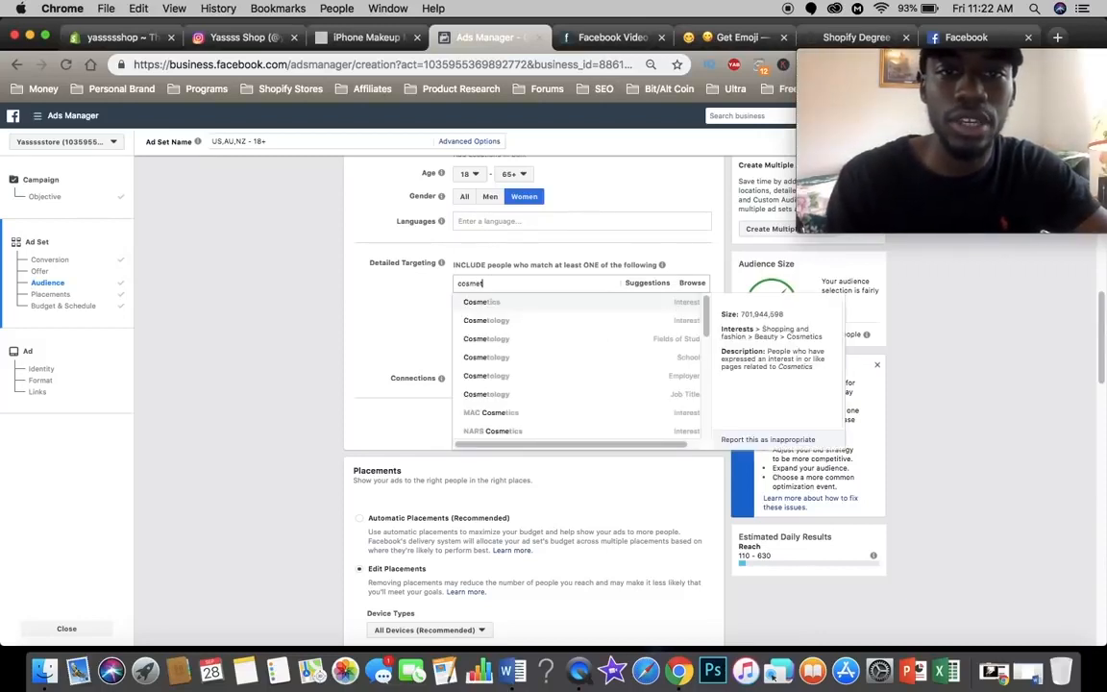
{"action": "left_click", "coordinate": [492, 300]}
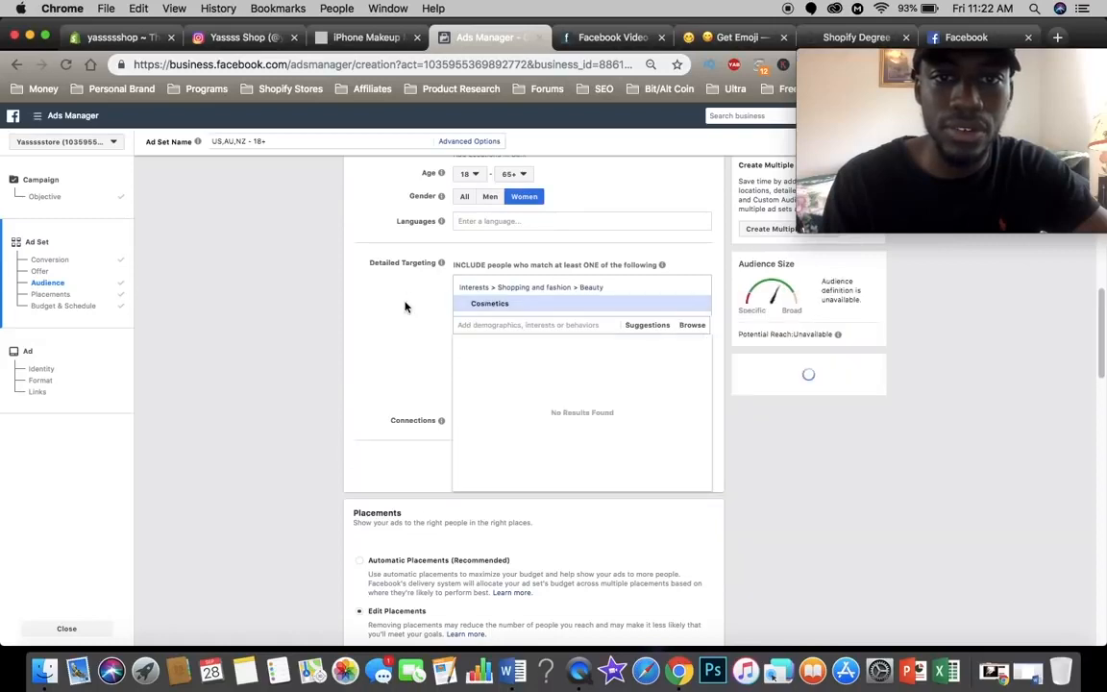
{"action": "left_click", "coordinate": [404, 307]}
{"action": "left_click", "coordinate": [401, 299]}
{"action": "scroll", "coordinate": [400, 299], "scroll_direction": "down", "scroll_amount": 1}
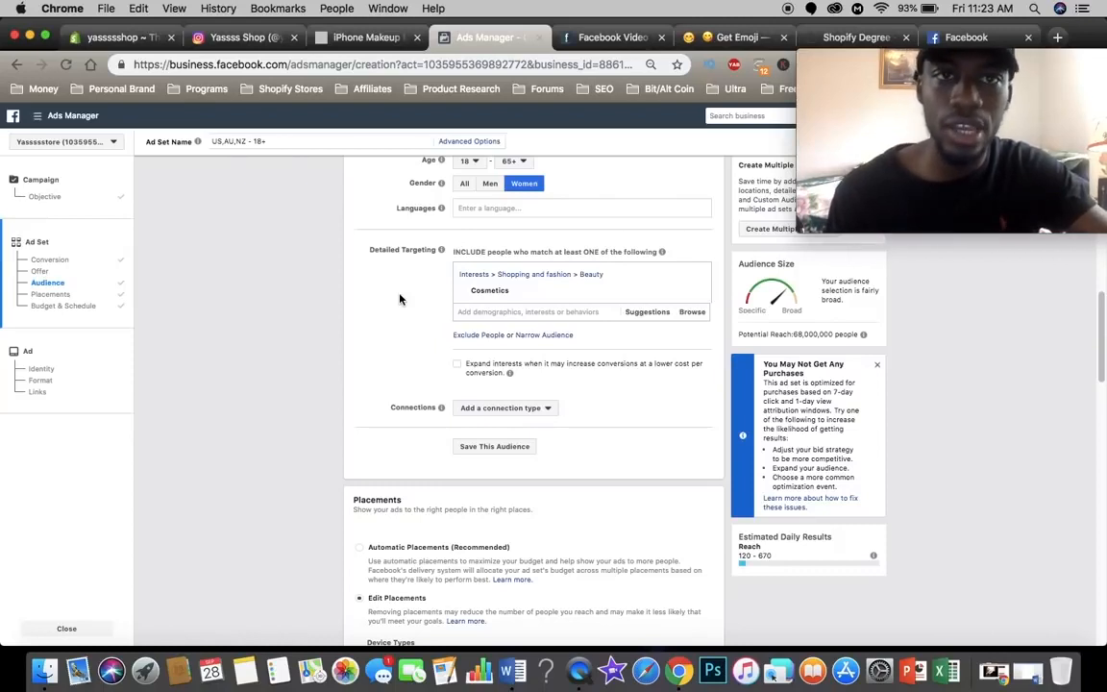
{"action": "left_click", "coordinate": [365, 37]}
{"action": "scroll", "coordinate": [442, 379], "scroll_direction": "down", "scroll_amount": 5}
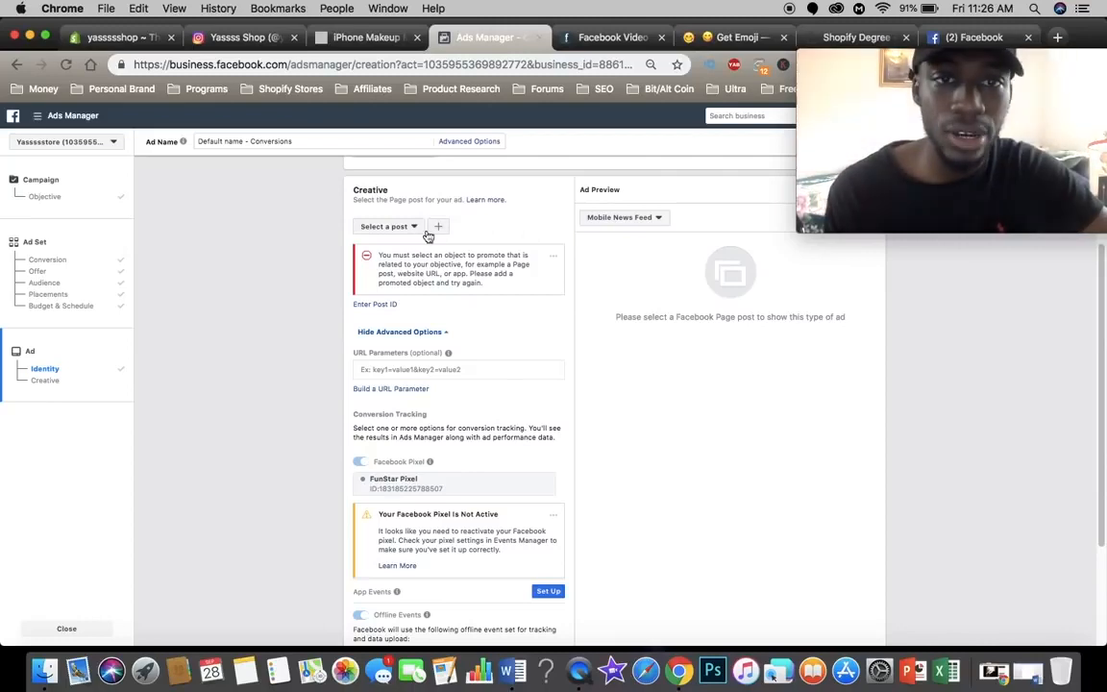
{"action": "scroll", "coordinate": [422, 240], "scroll_direction": "up", "scroll_amount": 5}
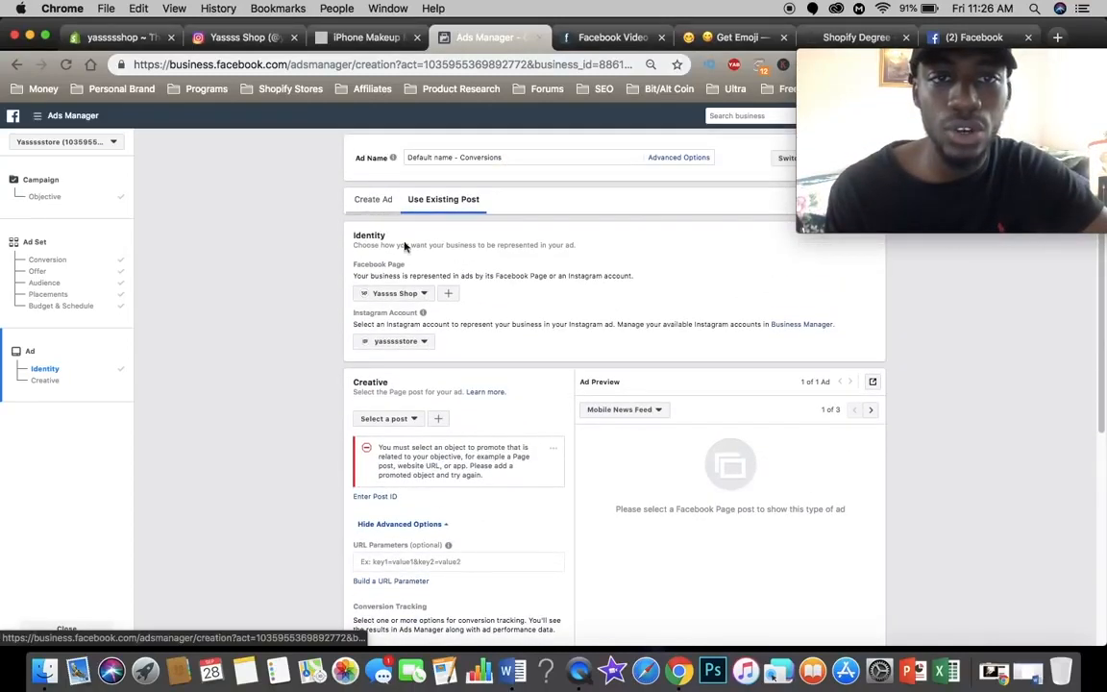
{"action": "scroll", "coordinate": [494, 388], "scroll_direction": "down", "scroll_amount": 1}
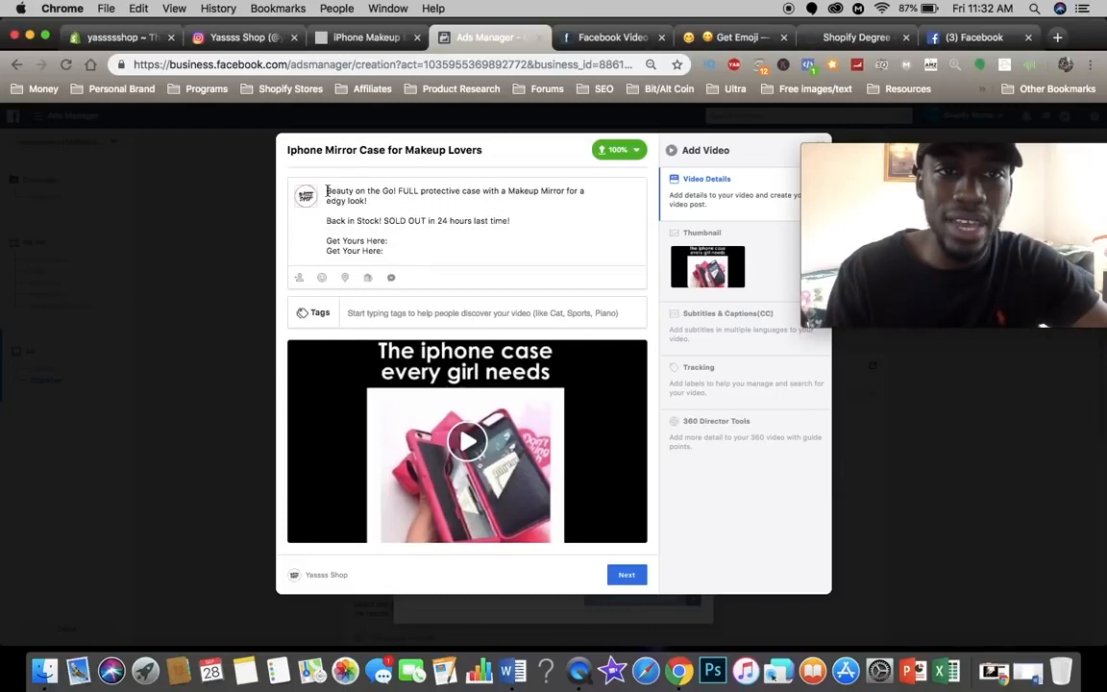
Step: Correct the last line of the video post's text to "Get Yours Here:"
{"action": "left_click_drag", "start_coordinate": [327, 190], "coordinate": [367, 199]}
{"action": "left_click", "coordinate": [359, 225]}
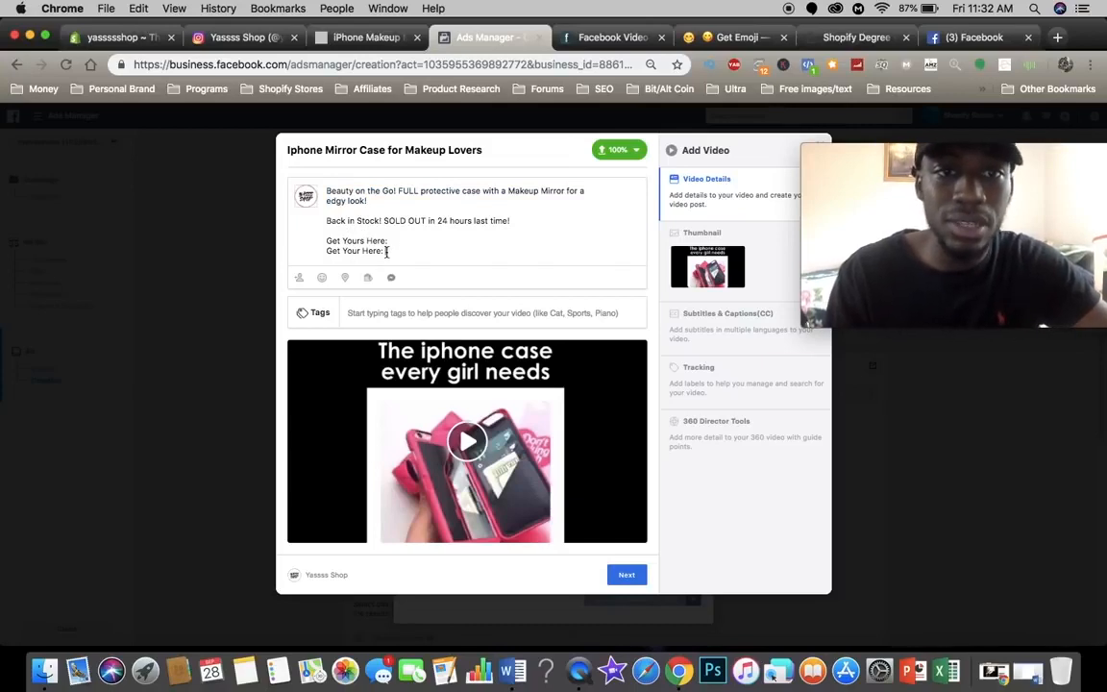
{"action": "left_click", "coordinate": [357, 251]}
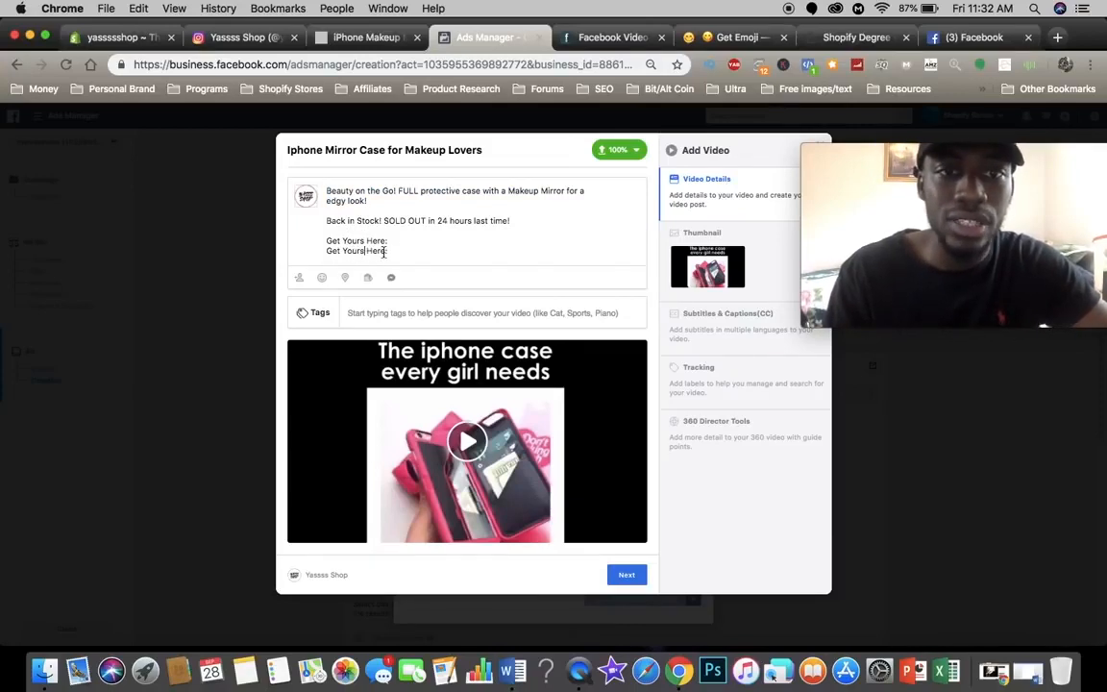
{"action": "type", "text": "s"}
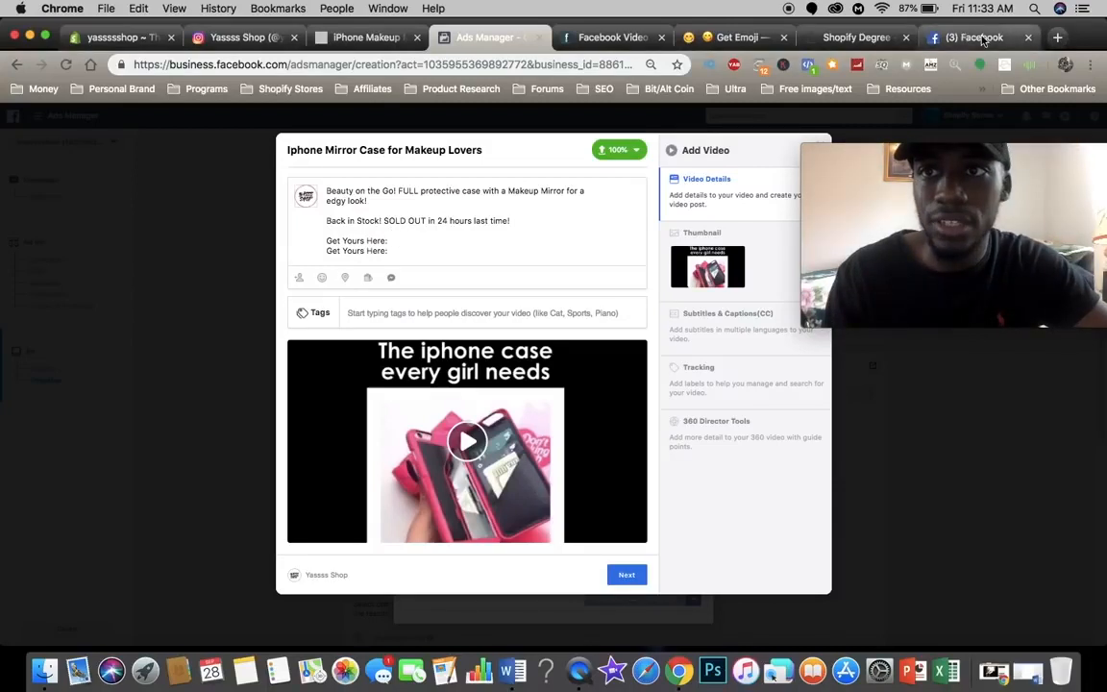
Step: Copy the mirror case product page's URL, shorten it on Bitly and copy the short link
{"action": "key", "text": "super+c"}
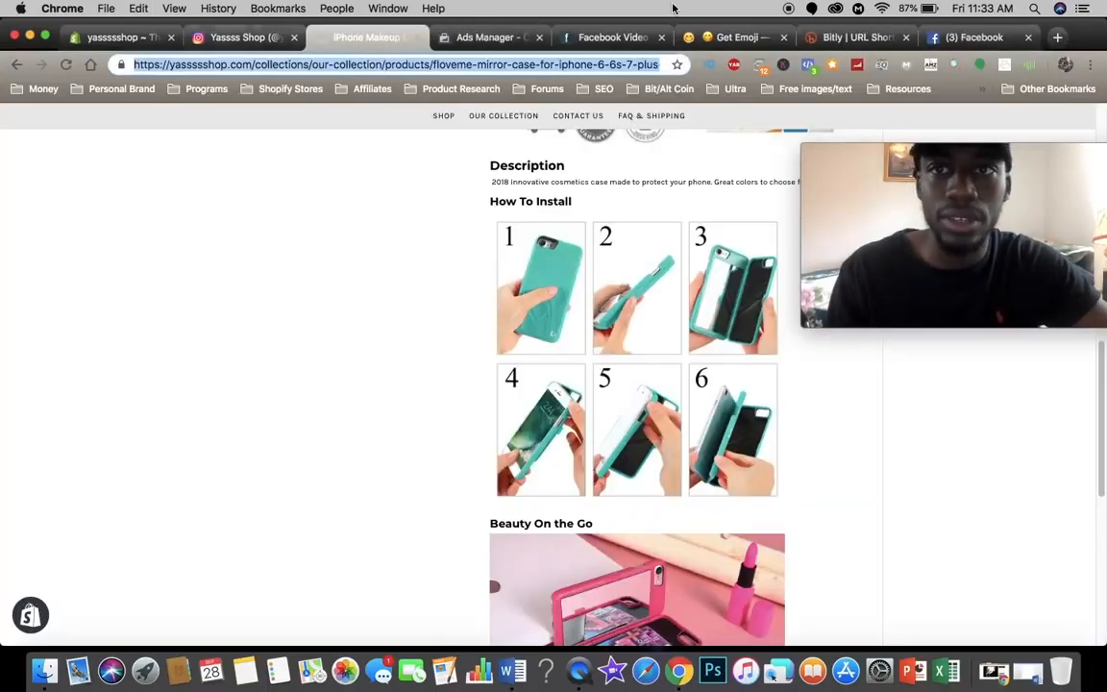
{"action": "left_click", "coordinate": [822, 39]}
{"action": "left_click", "coordinate": [481, 382]}
{"action": "key", "text": "super+v"}
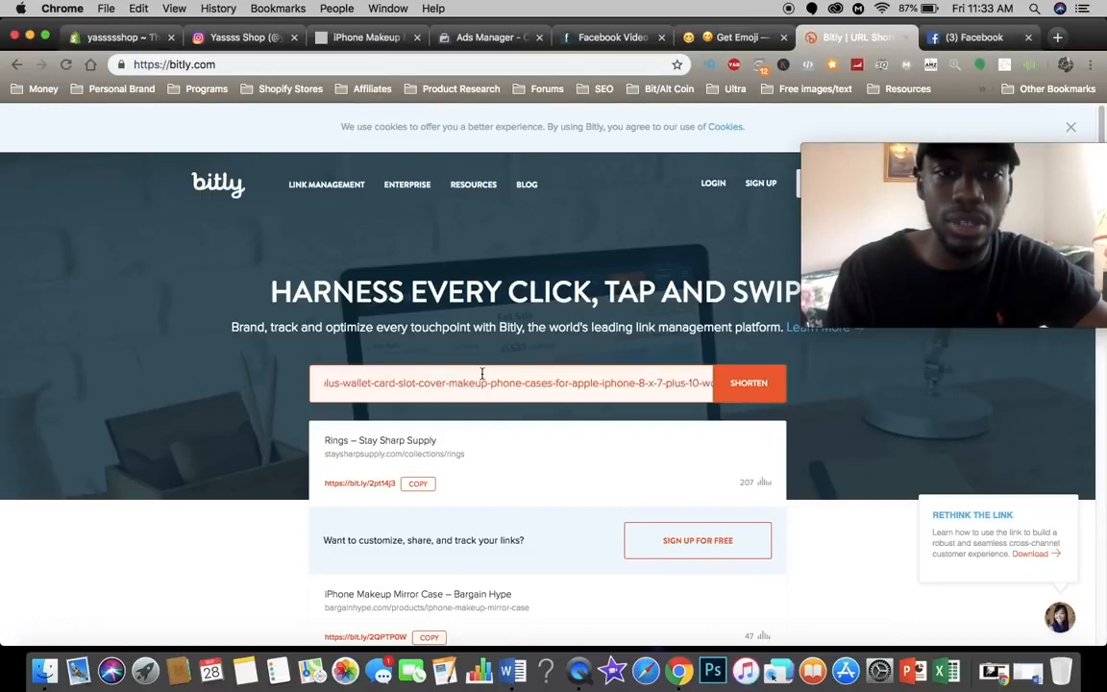
{"action": "left_click", "coordinate": [750, 384]}
{"action": "left_click", "coordinate": [430, 483]}
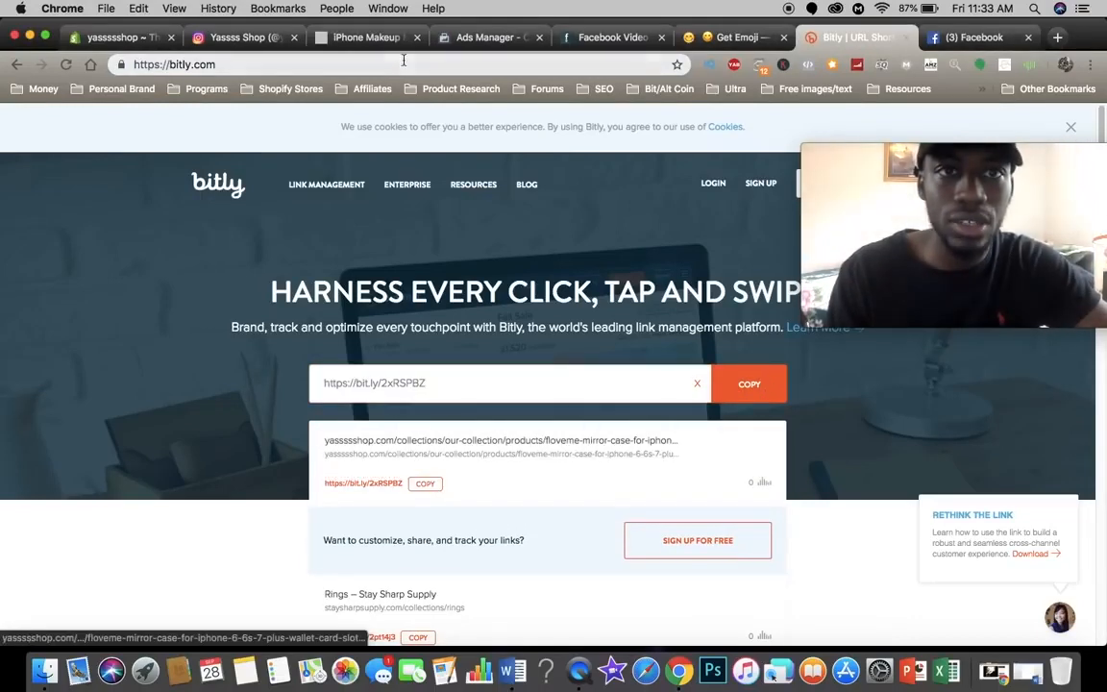
{"action": "left_click", "coordinate": [483, 36]}
{"action": "key", "text": "super+v"}
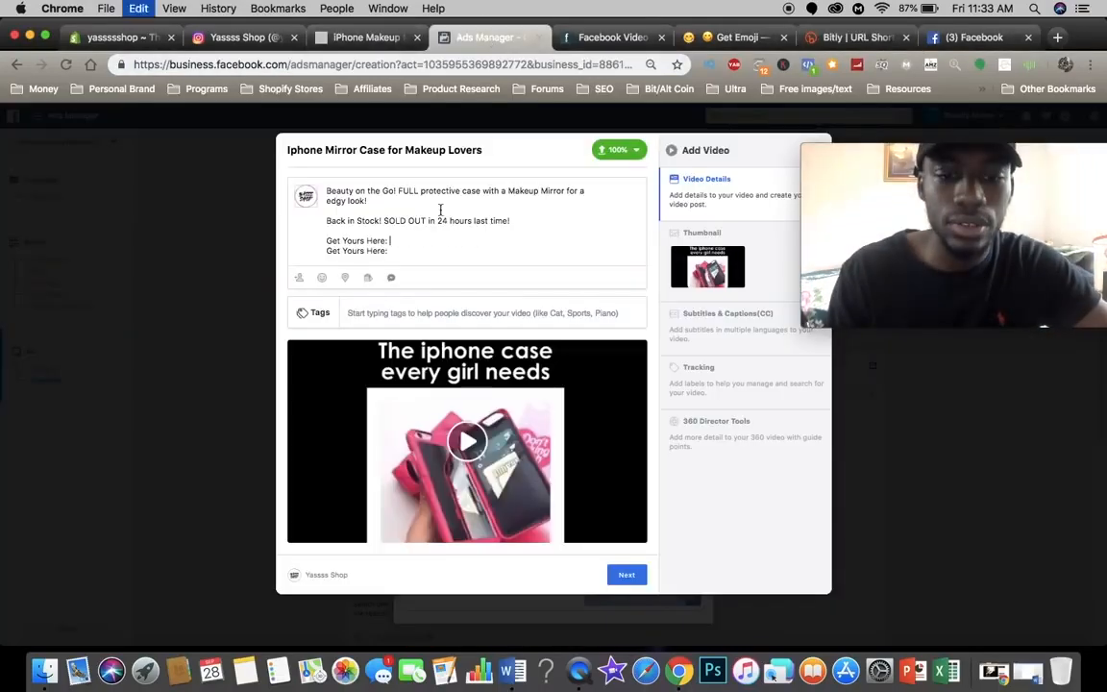
{"action": "left_click", "coordinate": [410, 252]}
{"action": "key", "text": "super+v"}
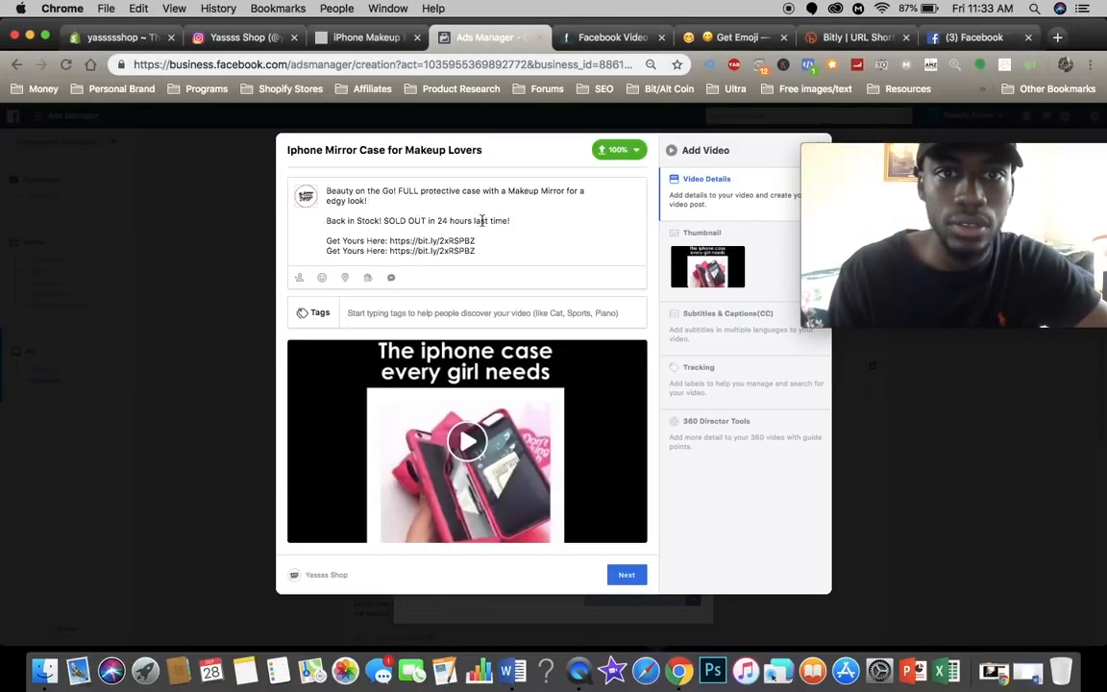
Step: Copy the lipstick emoji from getemoji.com and insert it before "Beauty on the Go!" in the video post's text
{"action": "left_click", "coordinate": [730, 37]}
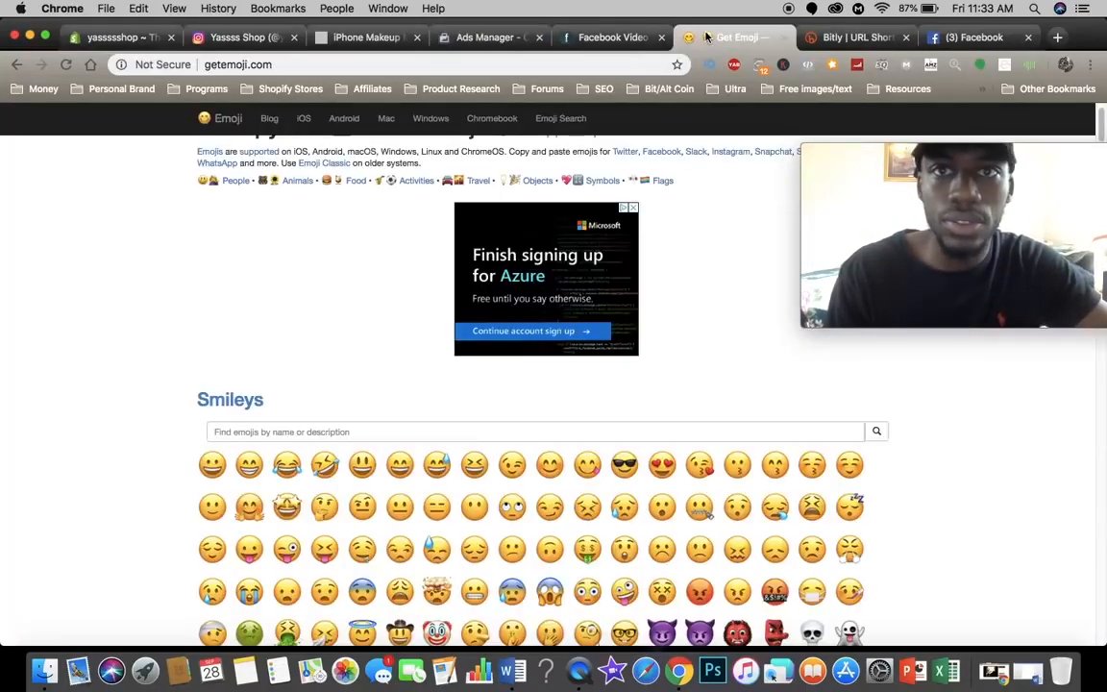
{"action": "scroll", "coordinate": [424, 393], "scroll_direction": "down", "scroll_amount": 5}
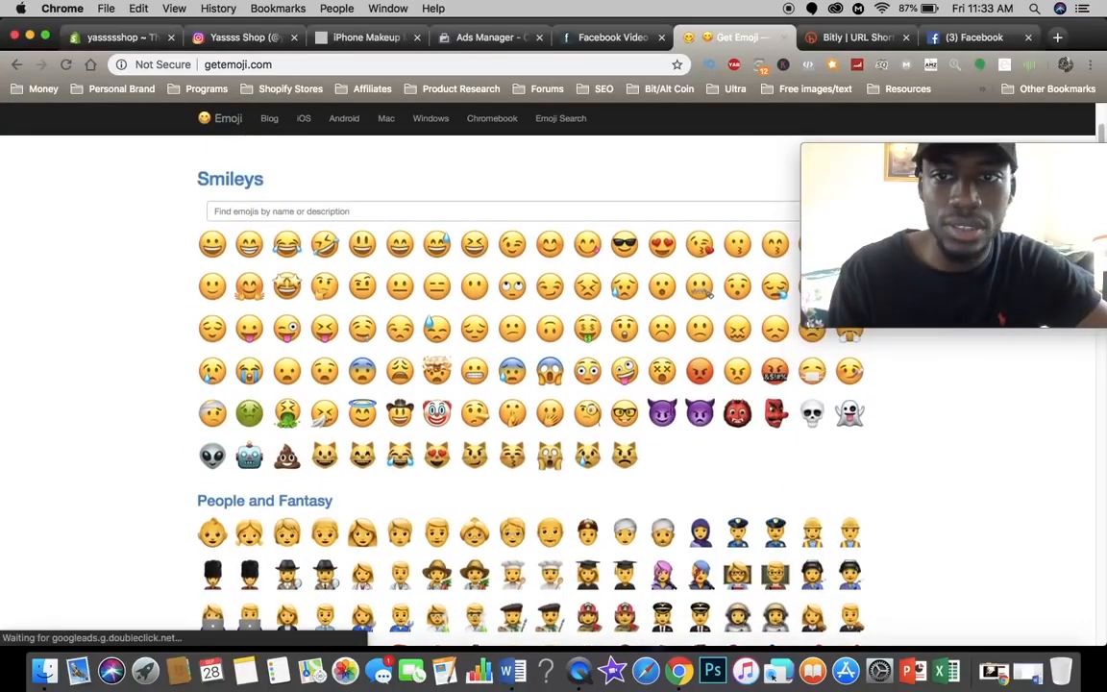
{"action": "scroll", "coordinate": [510, 441], "scroll_direction": "down", "scroll_amount": 10}
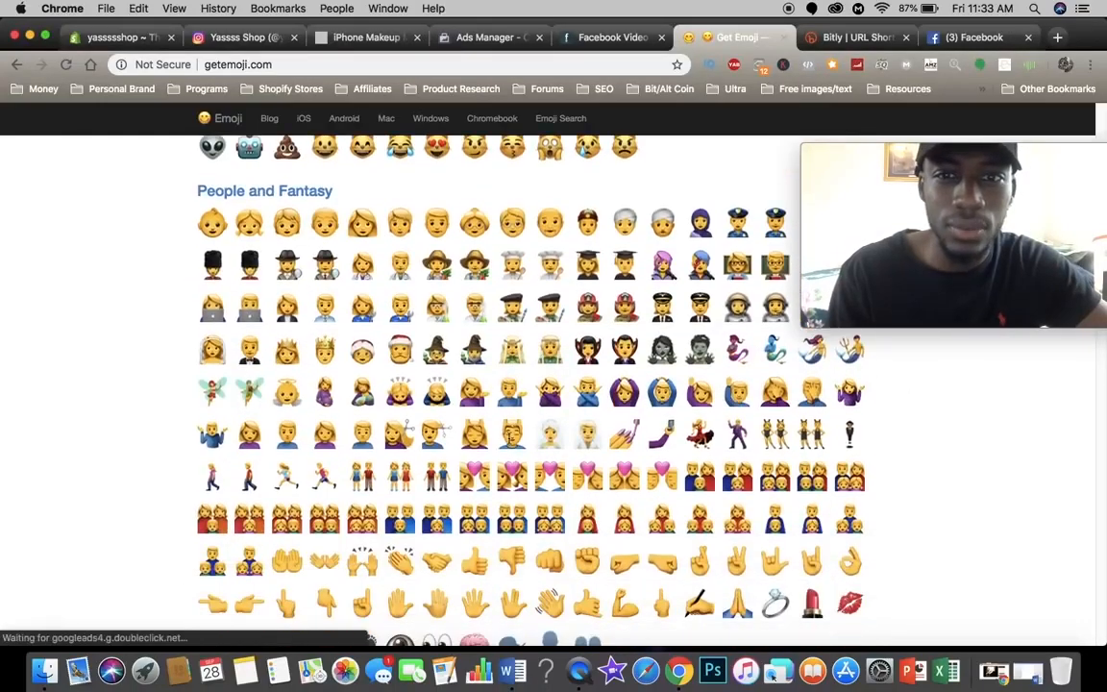
{"action": "scroll", "coordinate": [490, 384], "scroll_direction": "up", "scroll_amount": 2}
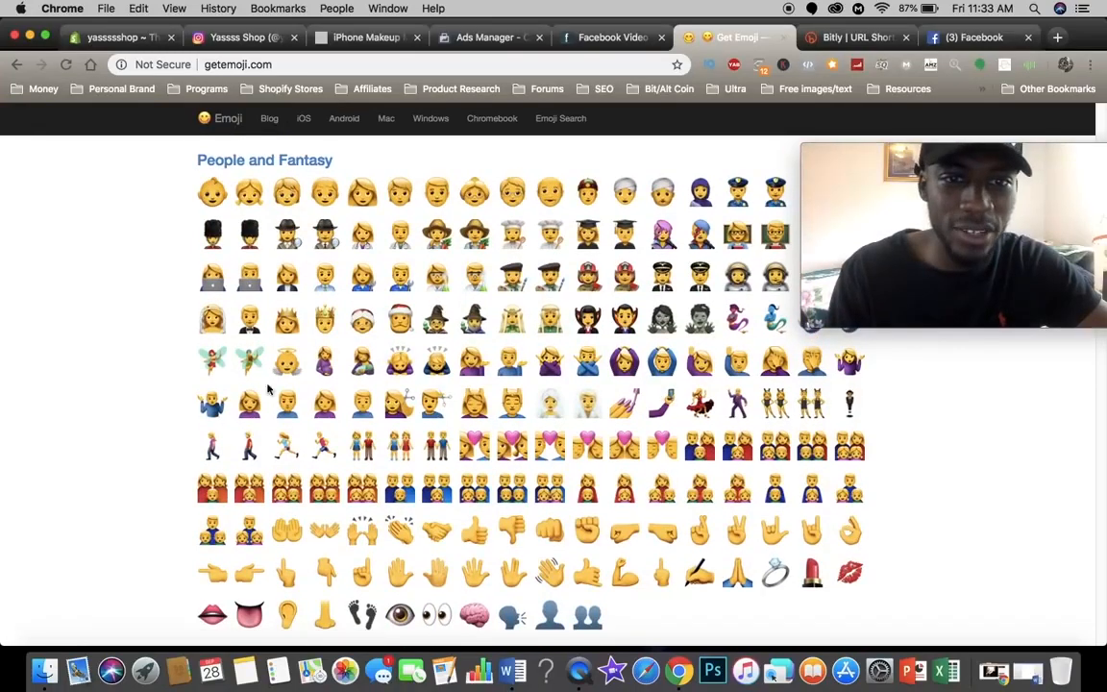
{"action": "scroll", "coordinate": [576, 346], "scroll_direction": "up", "scroll_amount": 3}
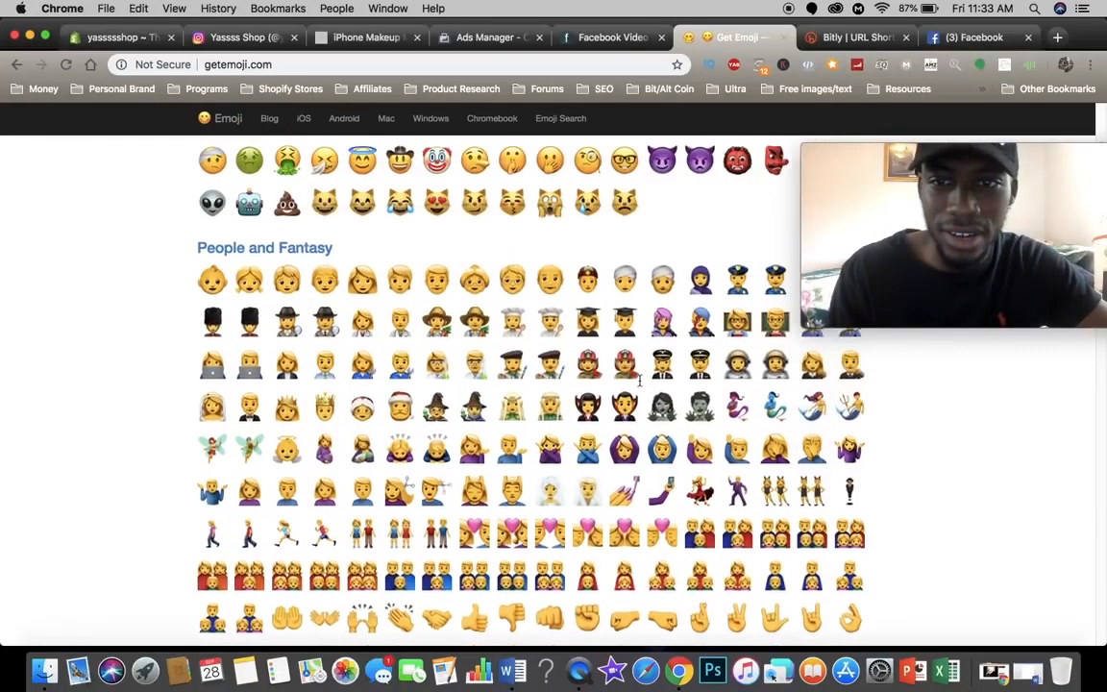
{"action": "scroll", "coordinate": [638, 382], "scroll_direction": "down", "scroll_amount": 2}
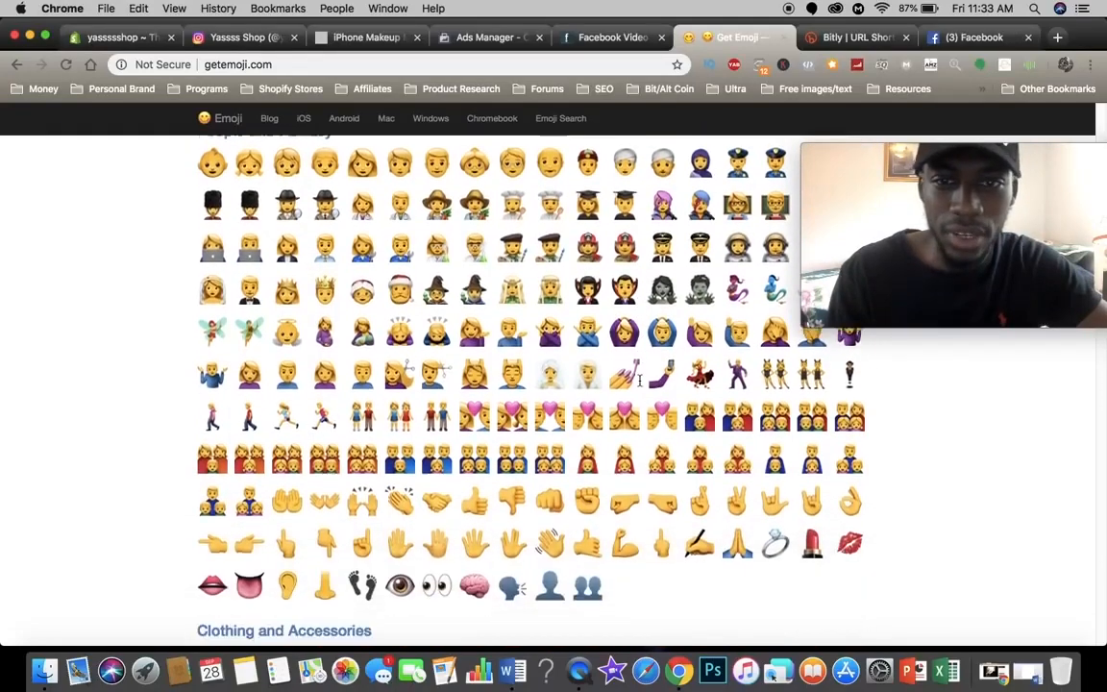
{"action": "scroll", "coordinate": [653, 413], "scroll_direction": "up", "scroll_amount": 1}
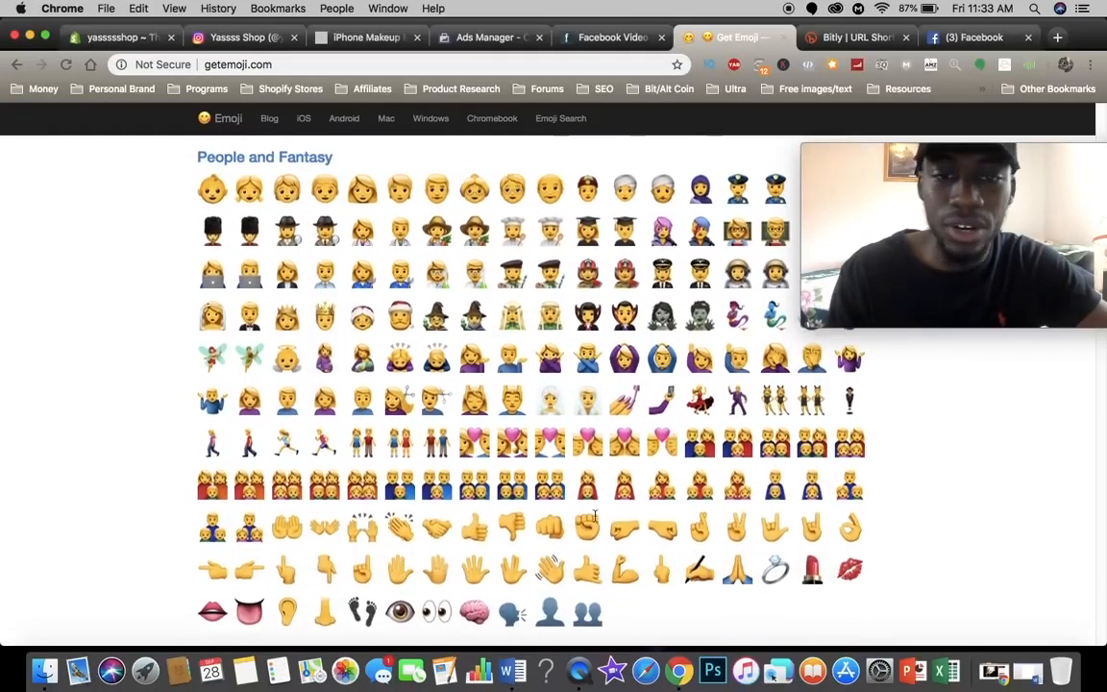
{"action": "scroll", "coordinate": [596, 516], "scroll_direction": "down", "scroll_amount": 3}
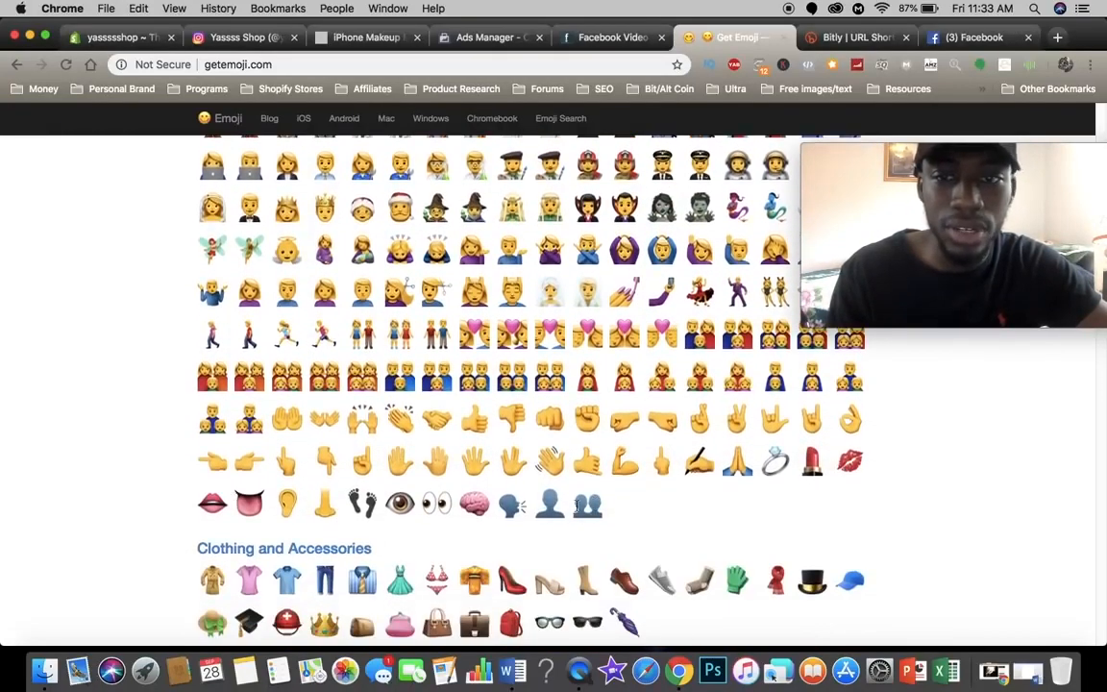
{"action": "left_click", "coordinate": [802, 466]}
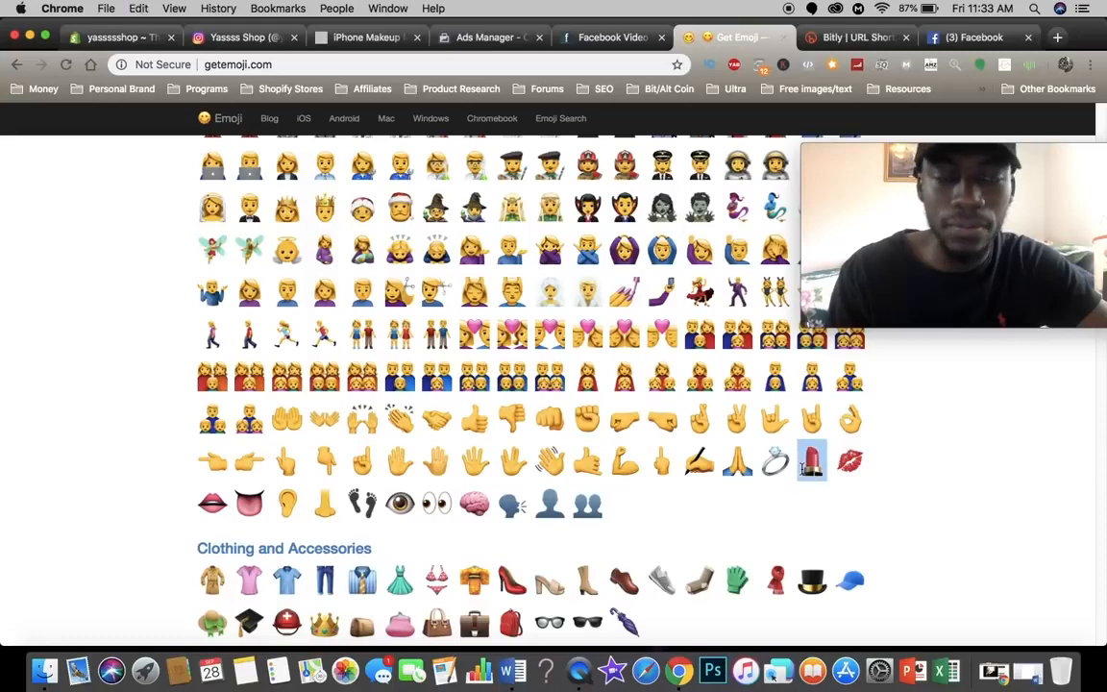
{"action": "left_click", "coordinate": [354, 38]}
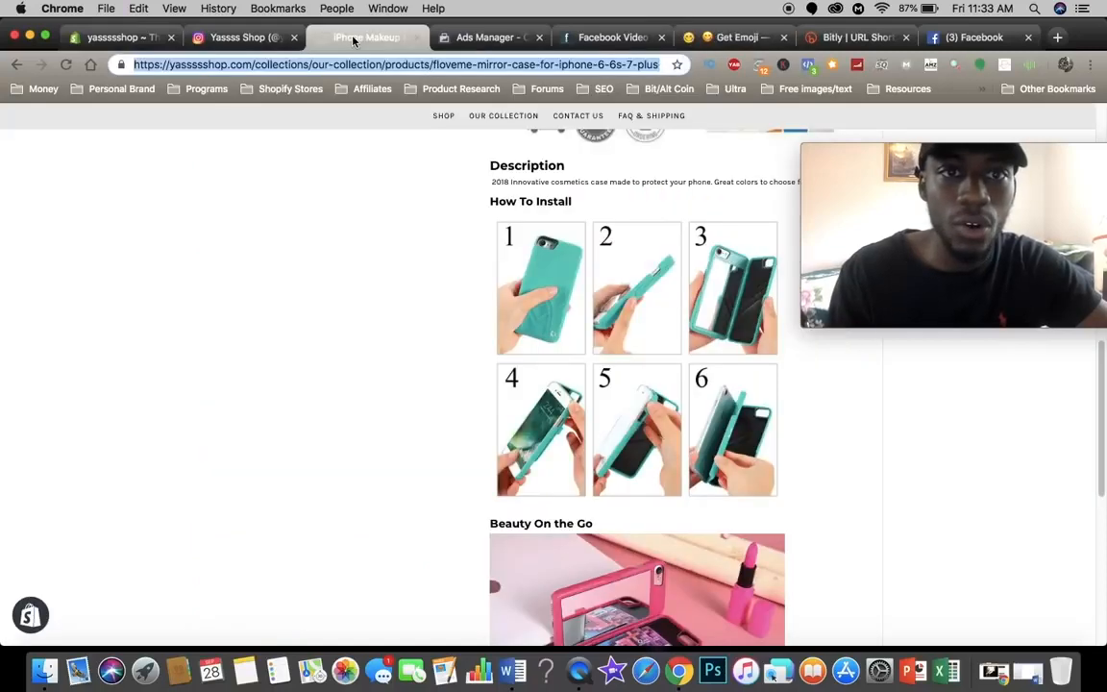
{"action": "left_click", "coordinate": [491, 36]}
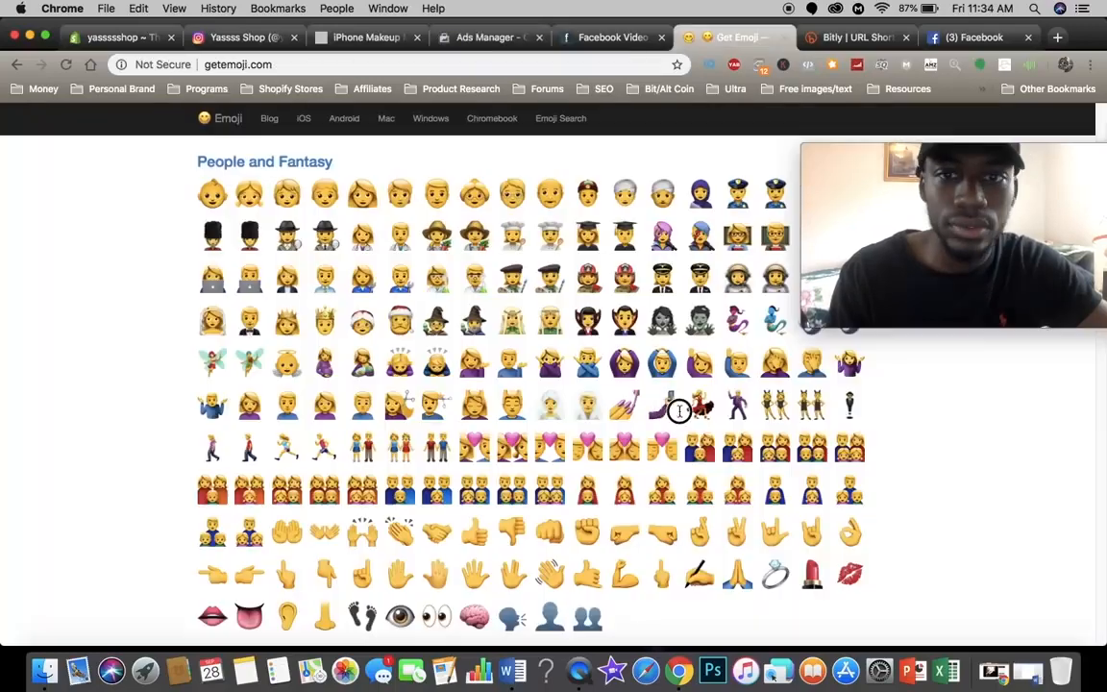
Step: Copy the selfie emoji from getemoji.com and insert it after "edgy look!" in the video post's text
{"action": "left_click_drag", "start_coordinate": [679, 411], "coordinate": [647, 410]}
{"action": "key", "text": "super+c"}
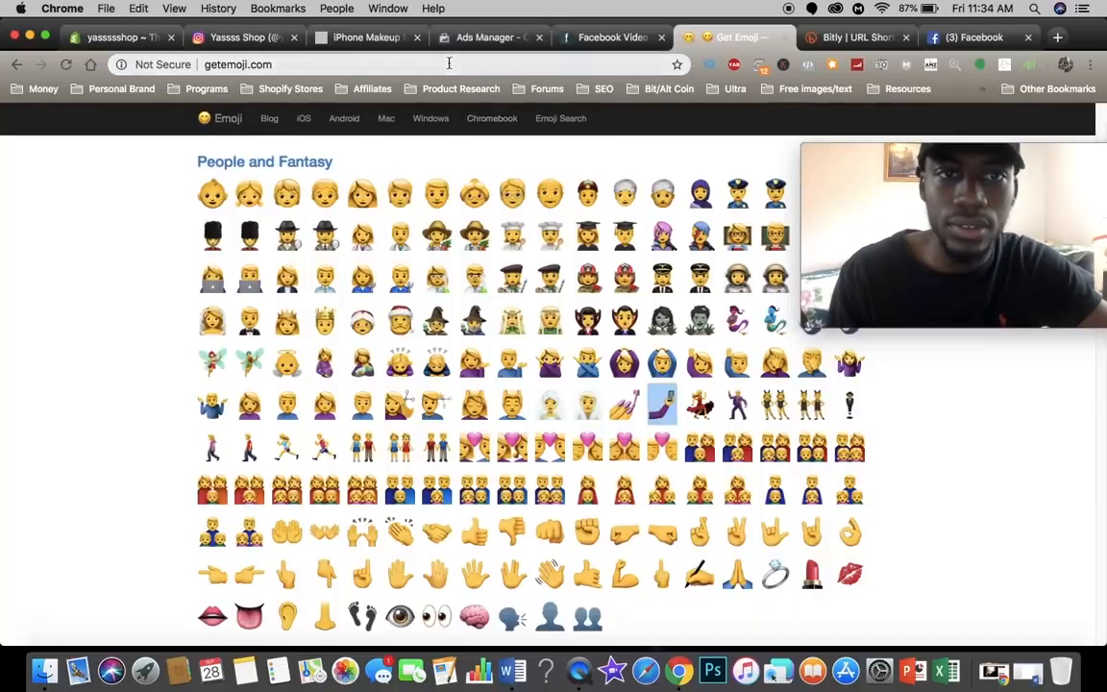
{"action": "left_click", "coordinate": [355, 38]}
{"action": "left_click", "coordinate": [469, 37]}
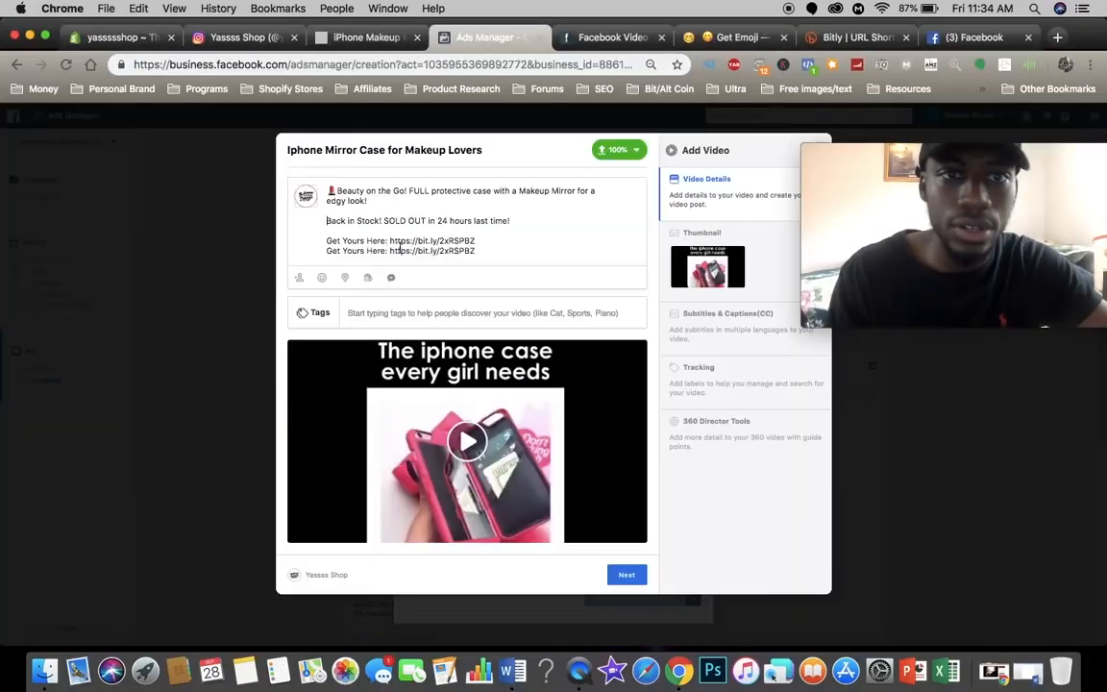
{"action": "left_click", "coordinate": [391, 203]}
{"action": "key", "text": "super+v"}
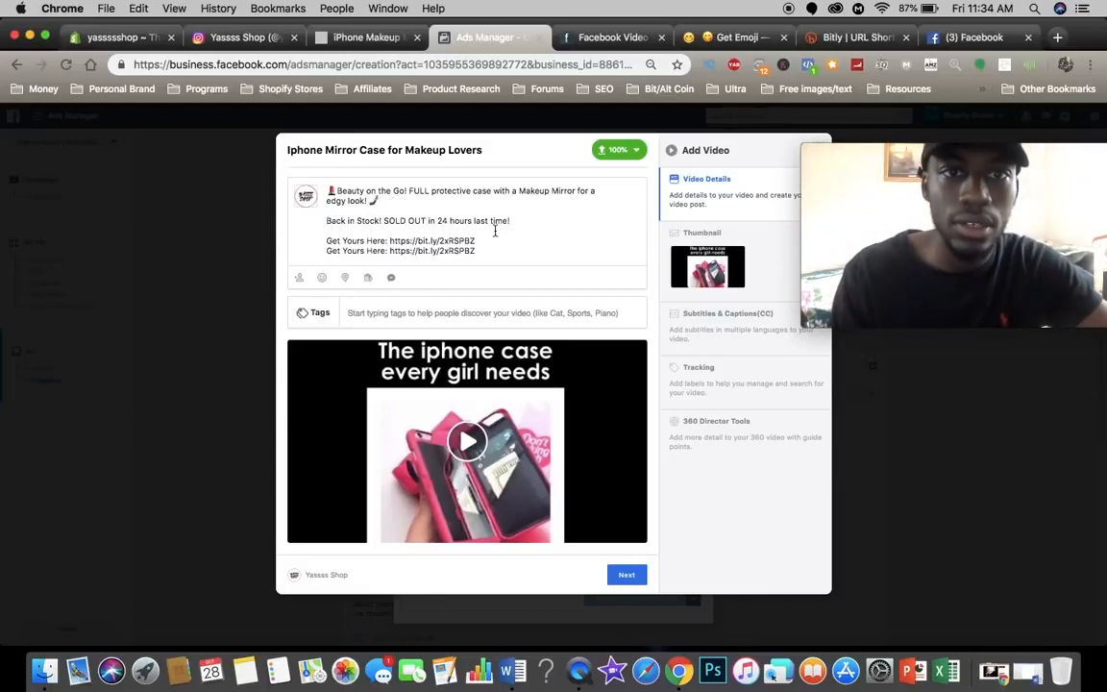
Step: Add a package emoji before "Back in Stock!", replace the colons before both links with right-arrow emojis, and continue past the video details
{"action": "left_click", "coordinate": [608, 37]}
{"action": "left_click", "coordinate": [732, 37]}
{"action": "scroll", "coordinate": [555, 358], "scroll_direction": "down", "scroll_amount": 1}
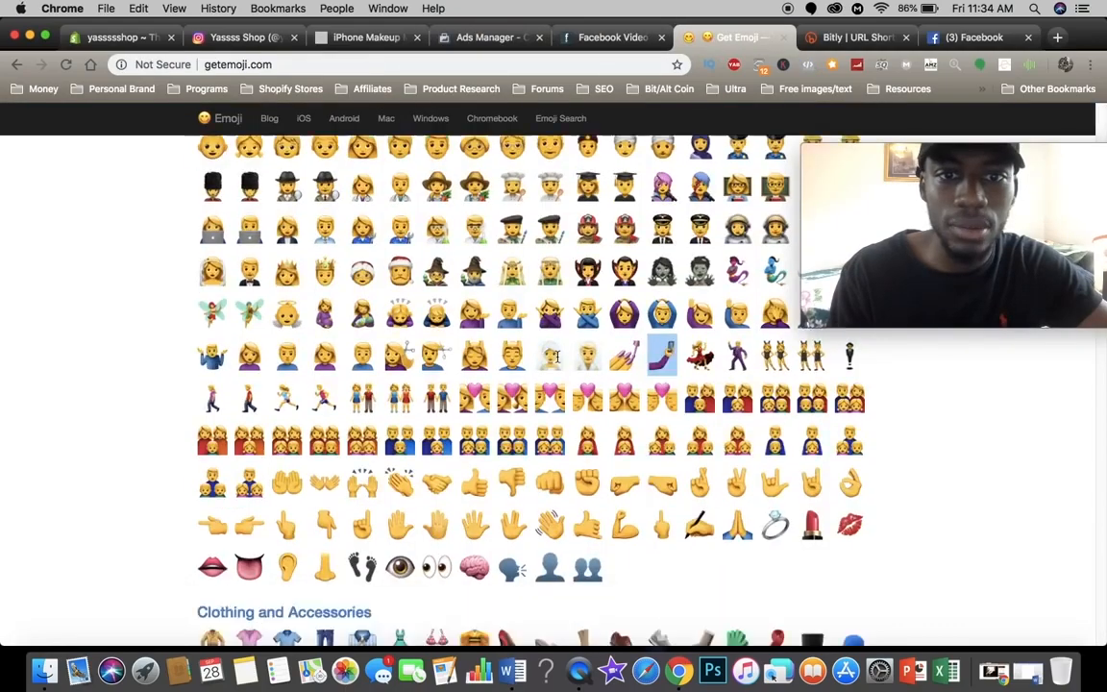
{"action": "scroll", "coordinate": [555, 357], "scroll_direction": "down", "scroll_amount": 10}
{"action": "left_click", "coordinate": [490, 37]}
{"action": "left_click_drag", "start_coordinate": [486, 250], "coordinate": [326, 185]}
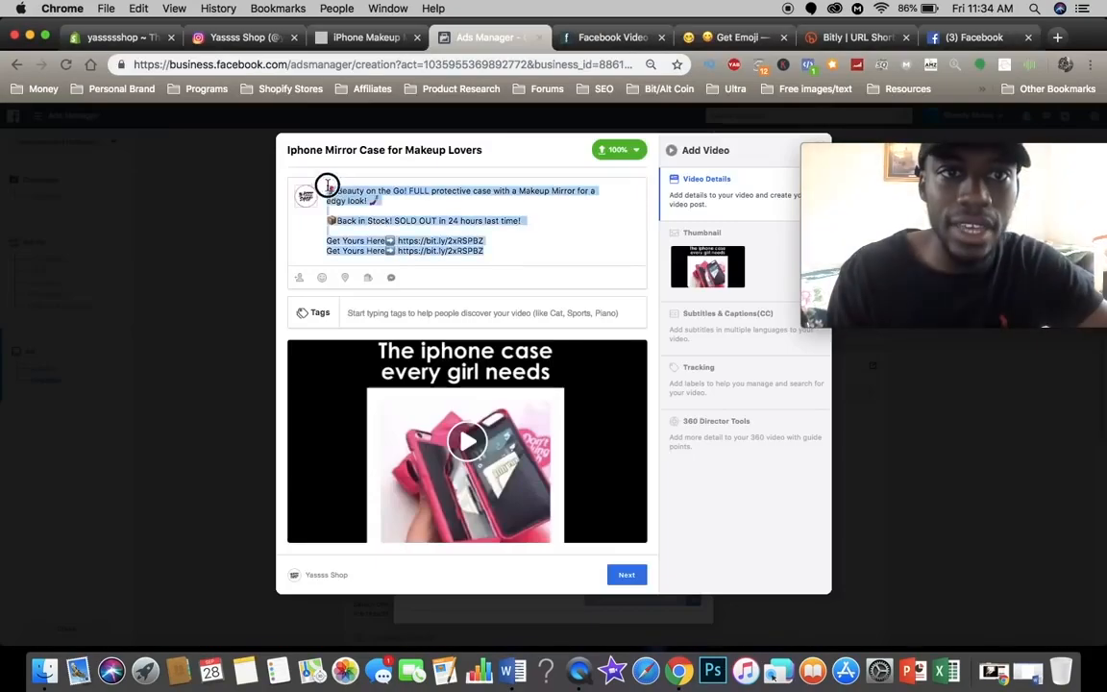
{"action": "left_click", "coordinate": [634, 580]}
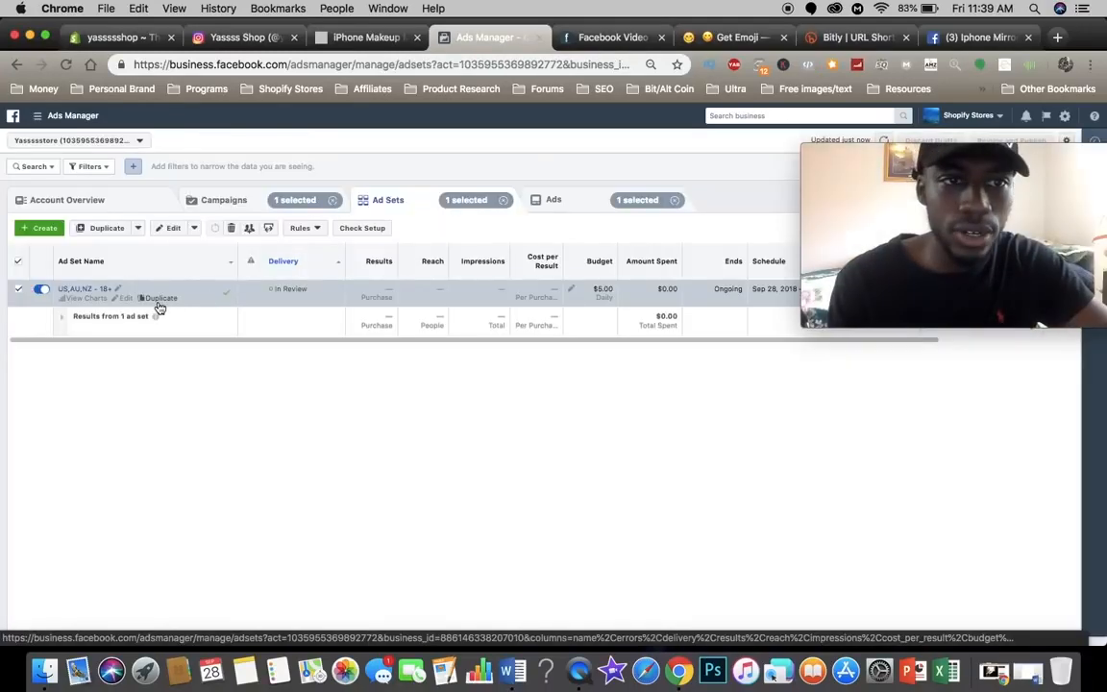
Step: Duplicate the US,AU,NZ - 18+ ad set within its original campaign, making 10 copies
{"action": "left_click", "coordinate": [159, 301]}
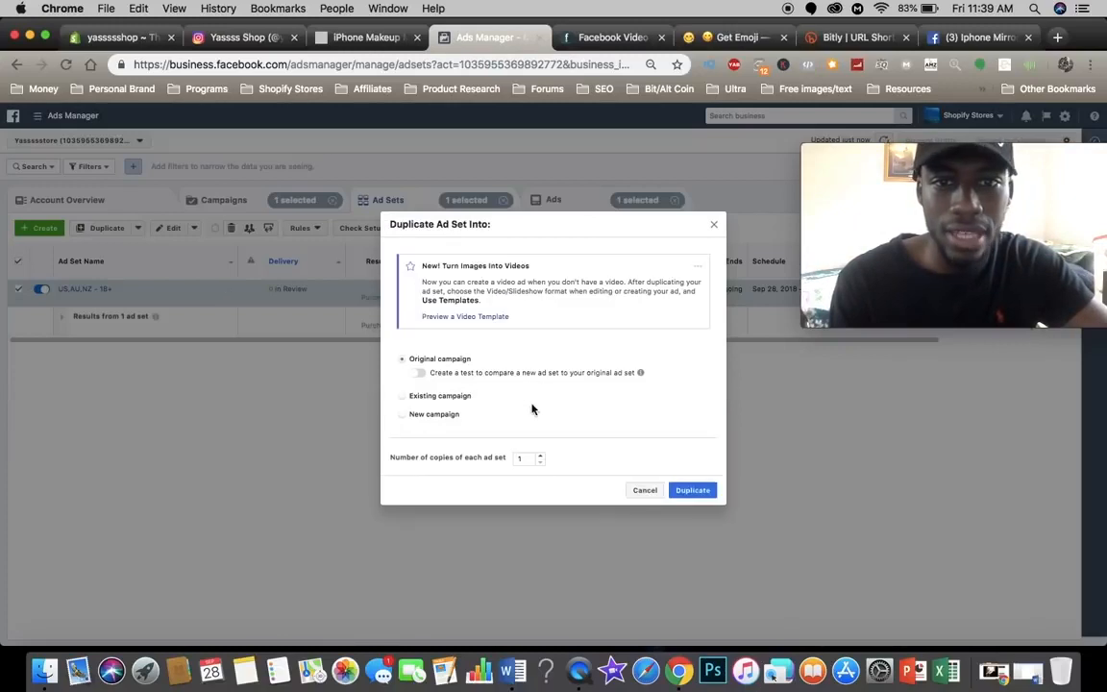
{"action": "double_click", "coordinate": [541, 456]}
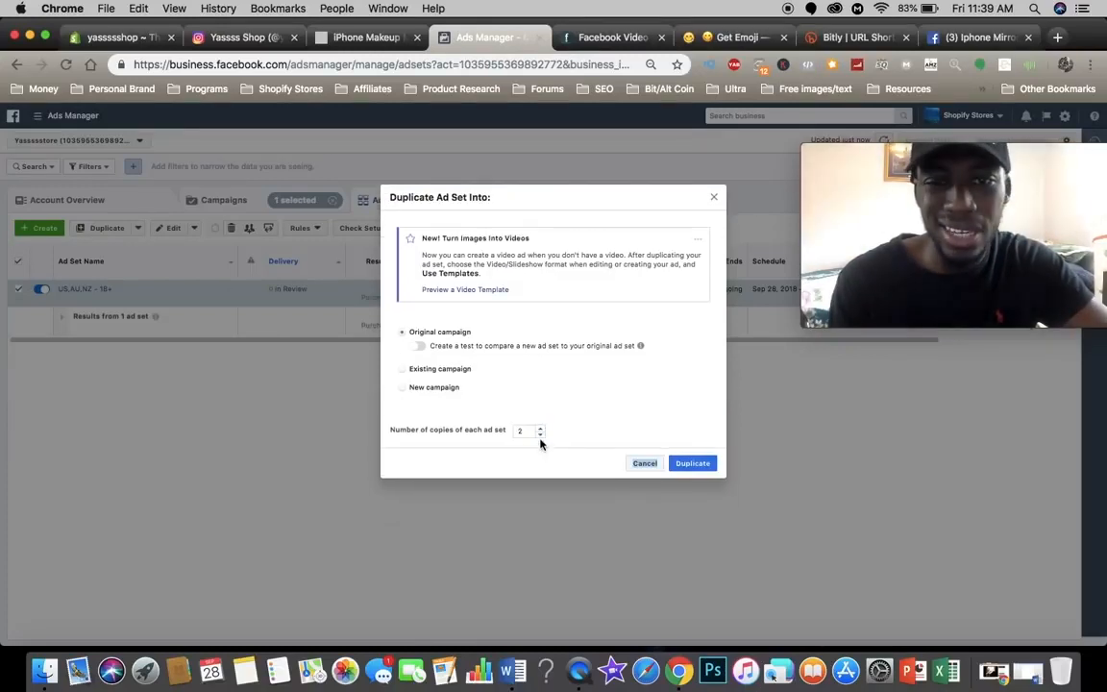
{"action": "left_click", "coordinate": [540, 432]}
{"action": "left_click", "coordinate": [540, 432]}
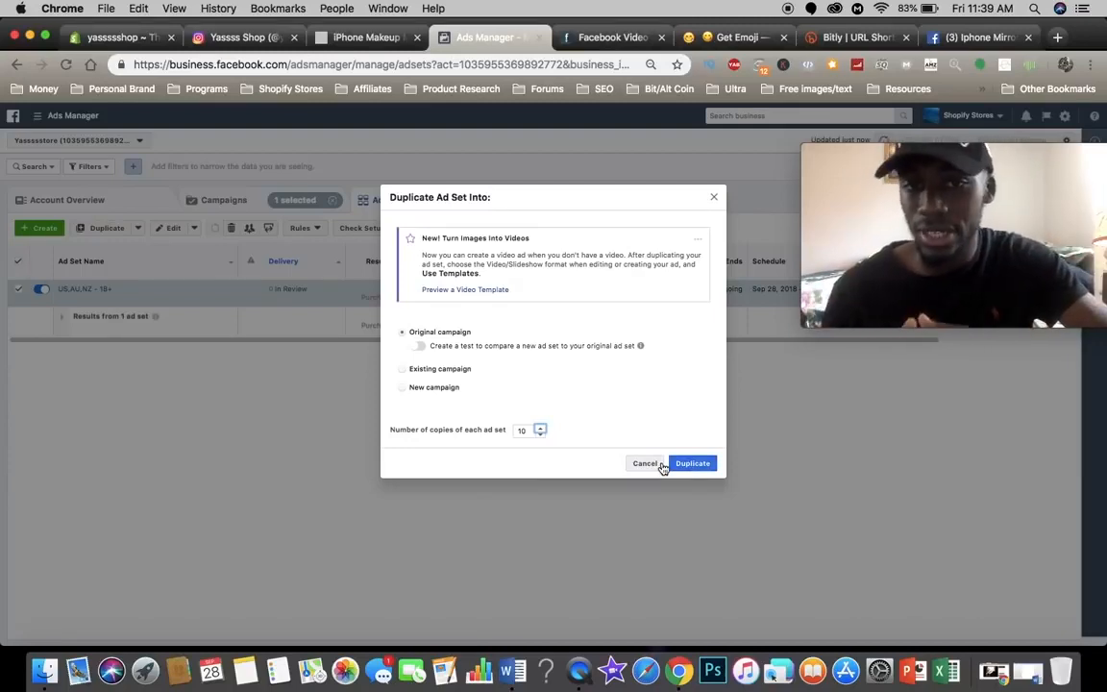
{"action": "left_click", "coordinate": [698, 463]}
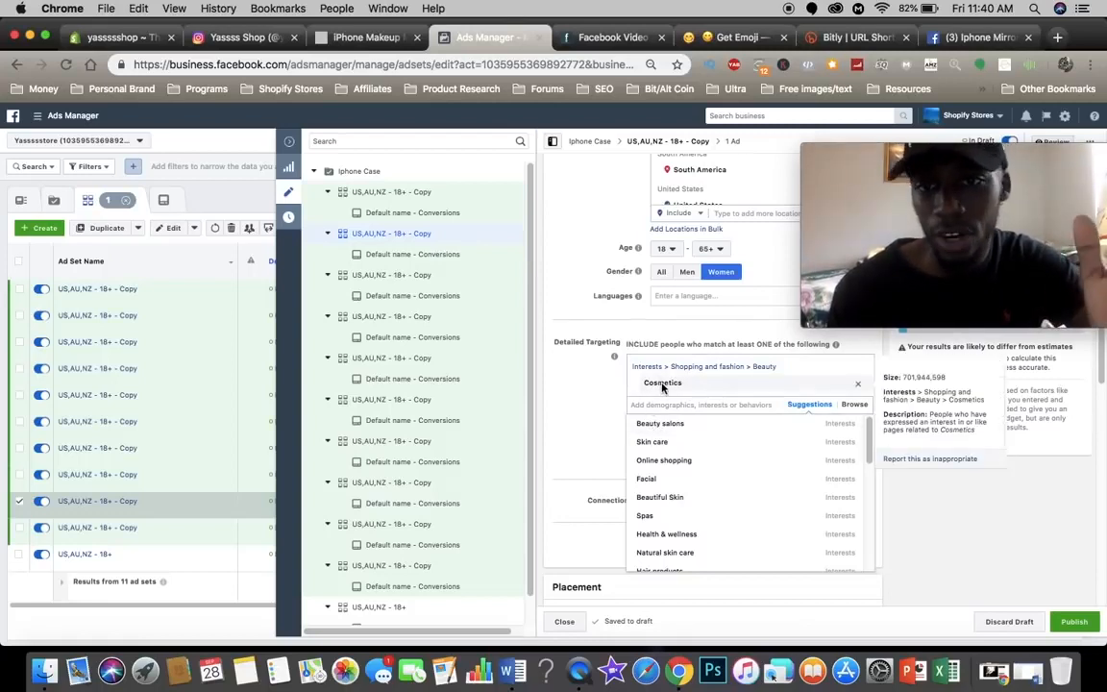
Step: Replace the Cosmetics interest with Spas in the campaign tree's third ad set copy and with Cosmetology in the fourth
{"action": "scroll", "coordinate": [659, 467], "scroll_direction": "down", "scroll_amount": 3}
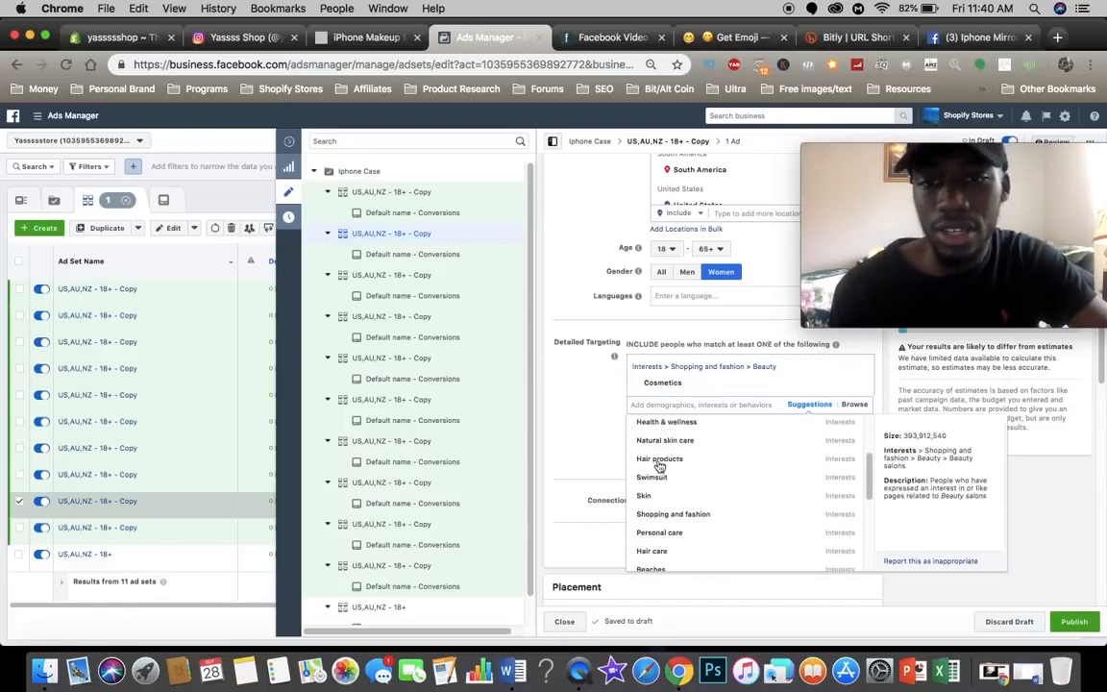
{"action": "scroll", "coordinate": [661, 467], "scroll_direction": "up", "scroll_amount": 3}
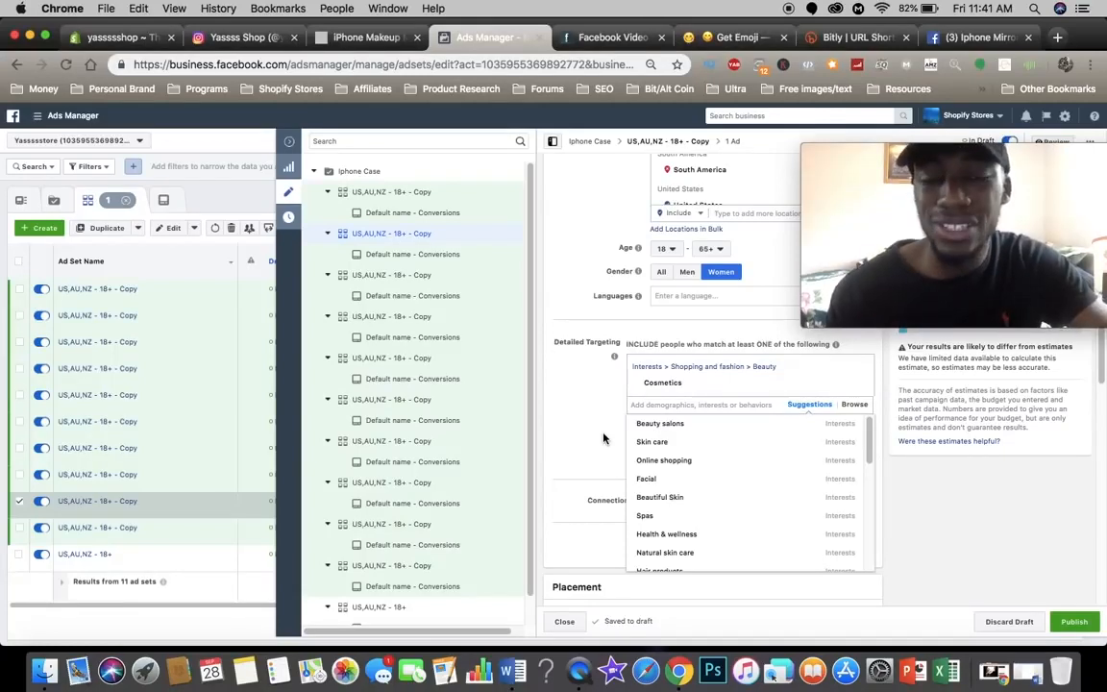
{"action": "mouse_move", "coordinate": [643, 435]}
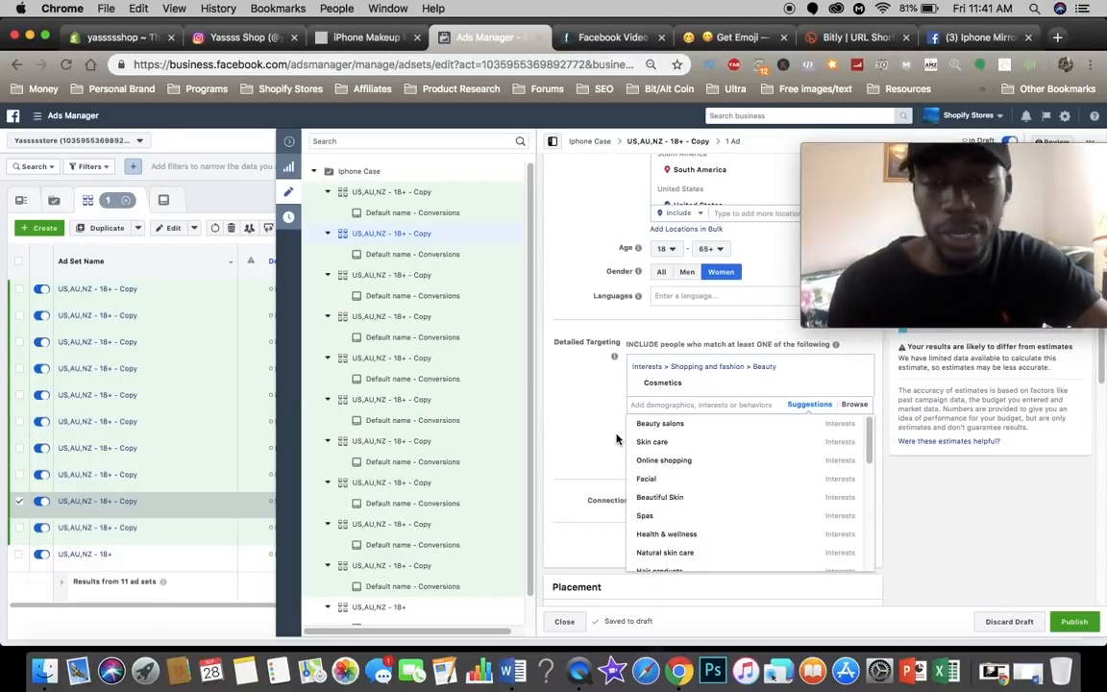
{"action": "left_click", "coordinate": [662, 515]}
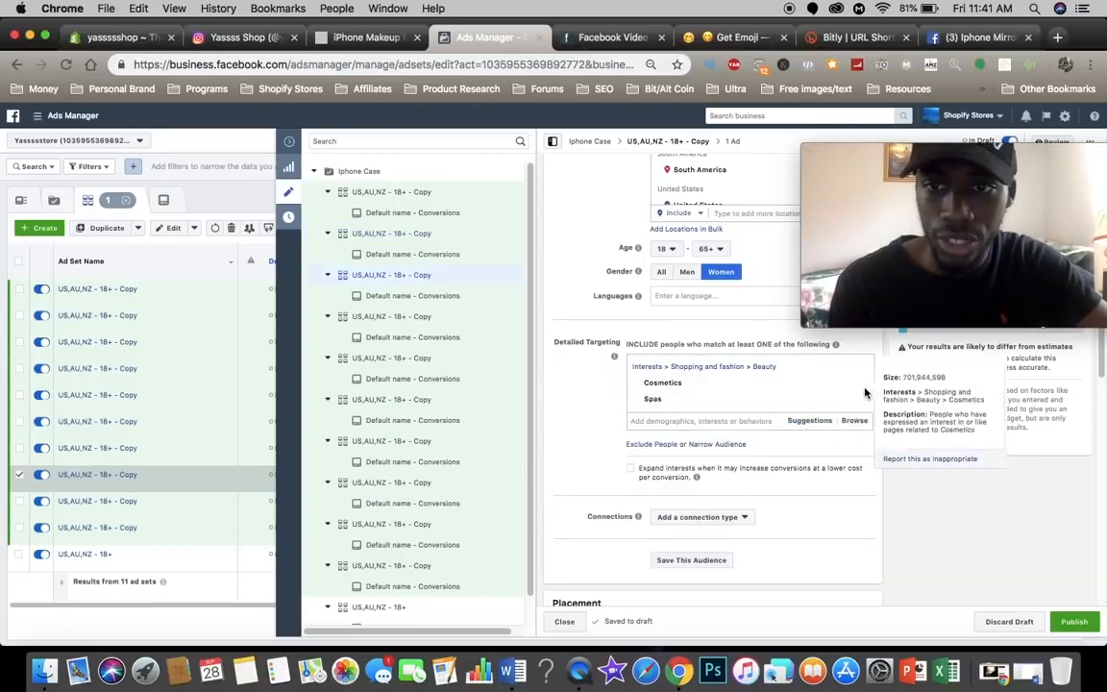
{"action": "left_click", "coordinate": [857, 382]}
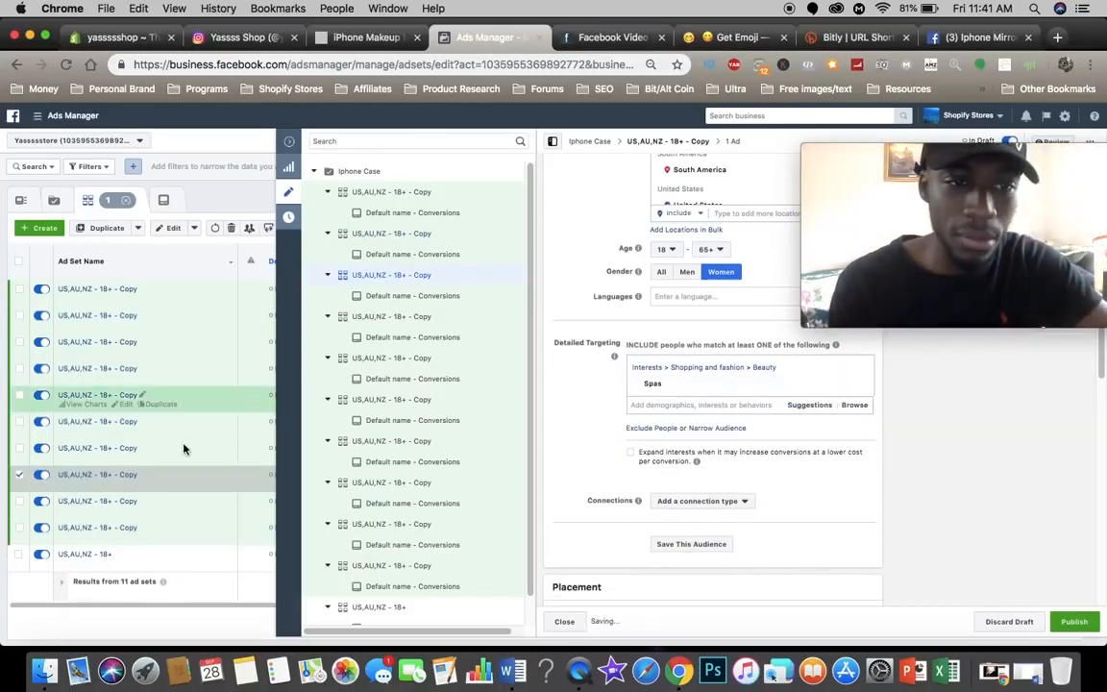
{"action": "left_click", "coordinate": [124, 461]}
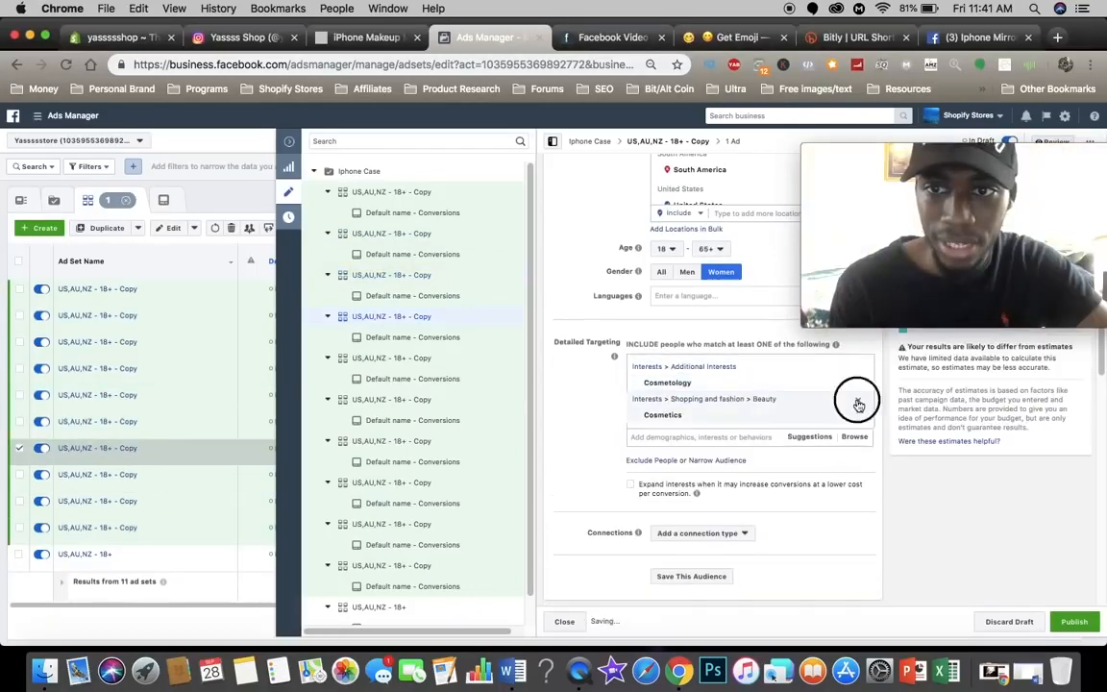
Step: Examine the suggested detailed targeting interests for the fifth ad set copy in the campaign tree
{"action": "left_click", "coordinate": [126, 432]}
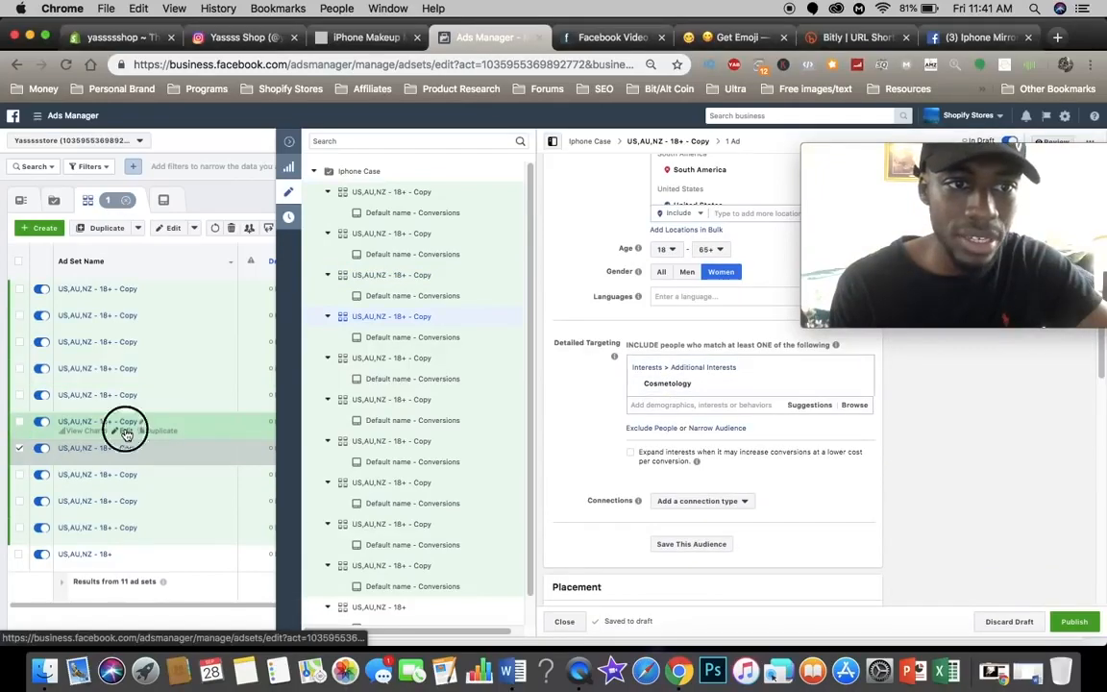
{"action": "left_click", "coordinate": [808, 406]}
{"action": "scroll", "coordinate": [747, 496], "scroll_direction": "down", "scroll_amount": 4}
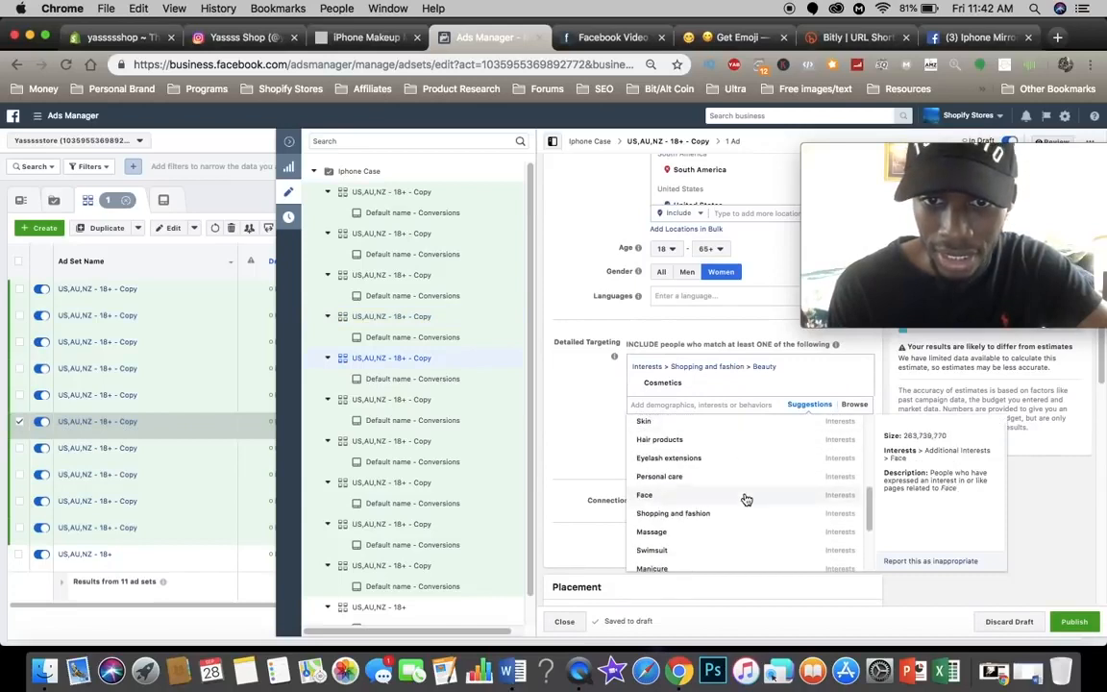
{"action": "scroll", "coordinate": [704, 488], "scroll_direction": "down", "scroll_amount": 2}
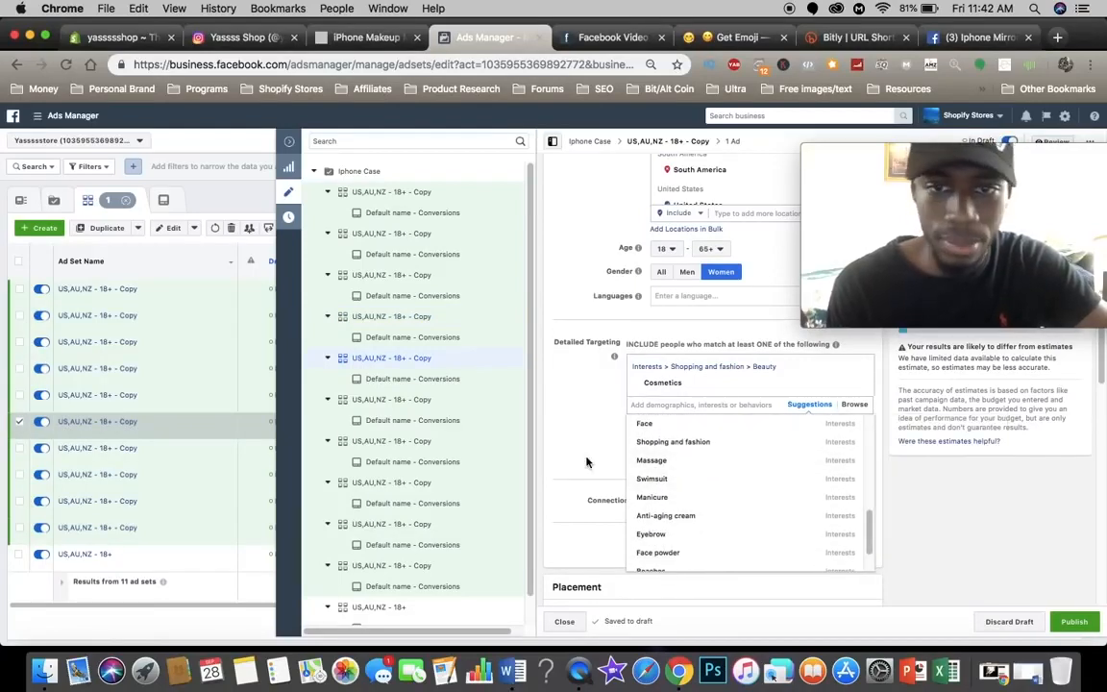
{"action": "scroll", "coordinate": [695, 500], "scroll_direction": "up", "scroll_amount": 1}
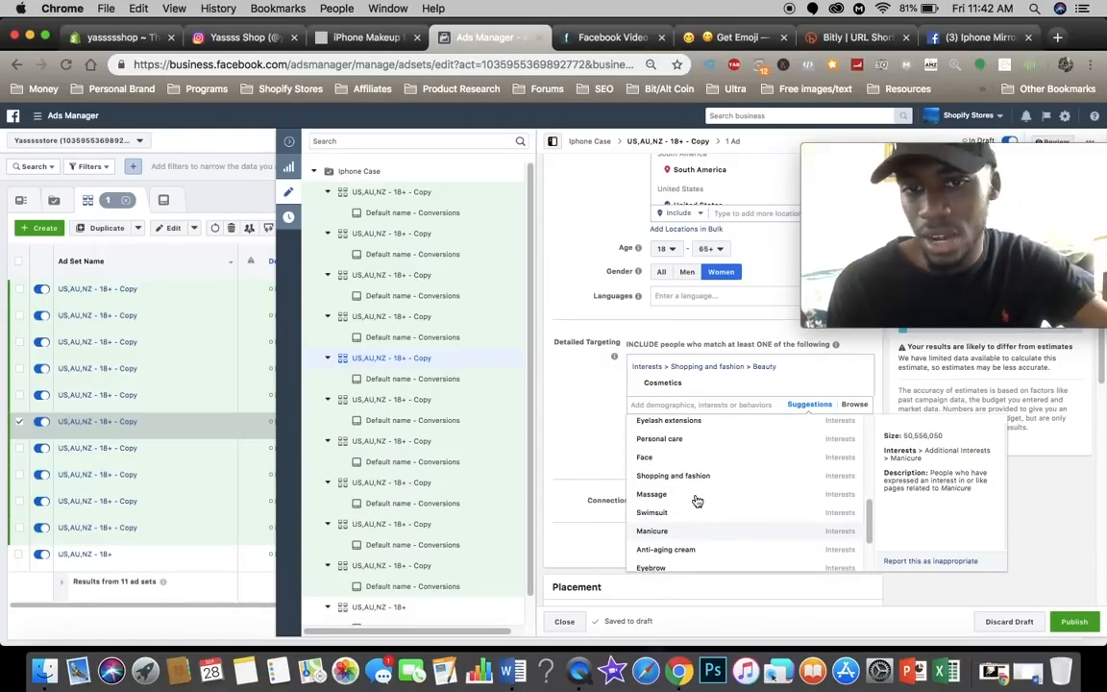
{"action": "scroll", "coordinate": [697, 501], "scroll_direction": "up", "scroll_amount": 2}
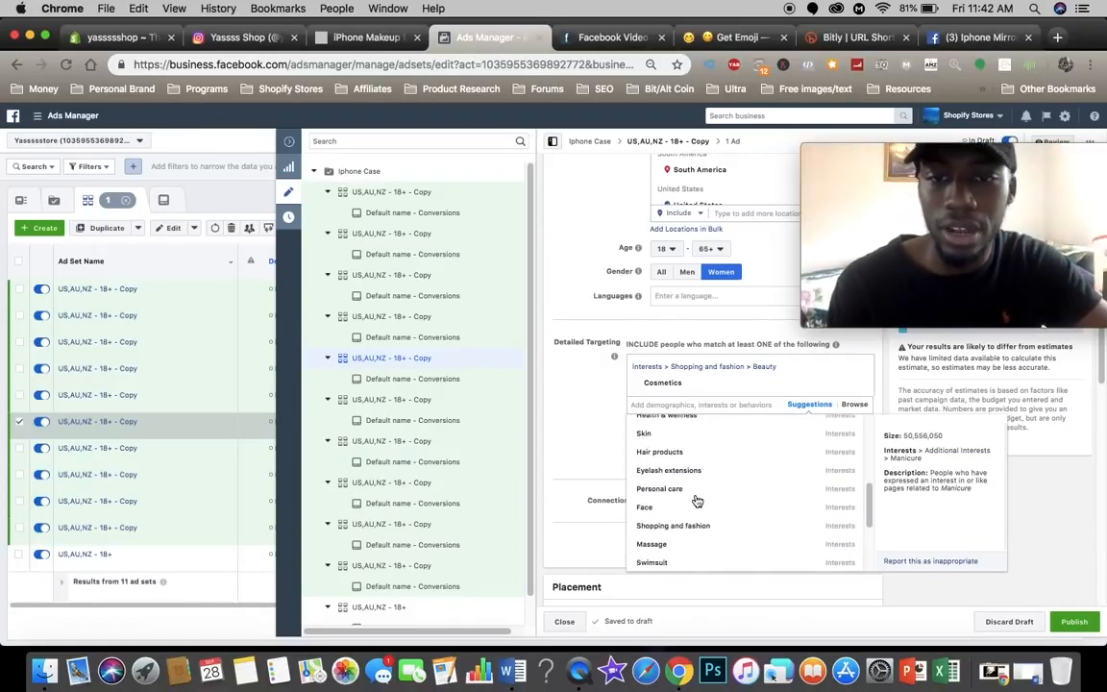
{"action": "scroll", "coordinate": [698, 500], "scroll_direction": "up", "scroll_amount": 4}
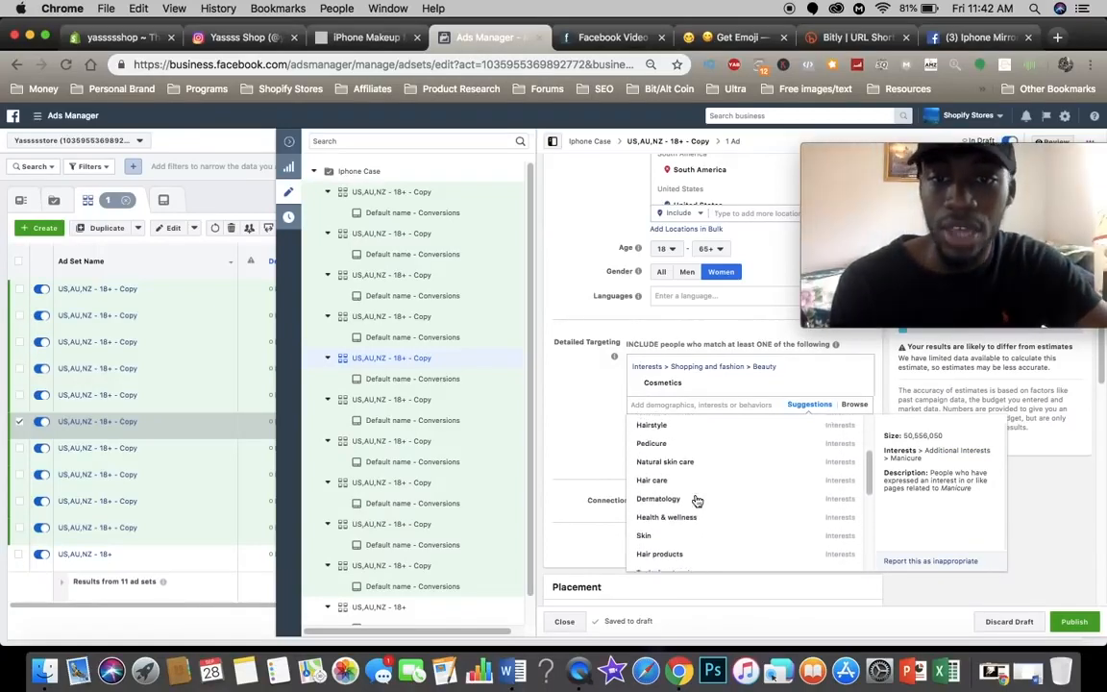
{"action": "scroll", "coordinate": [697, 501], "scroll_direction": "up", "scroll_amount": 2}
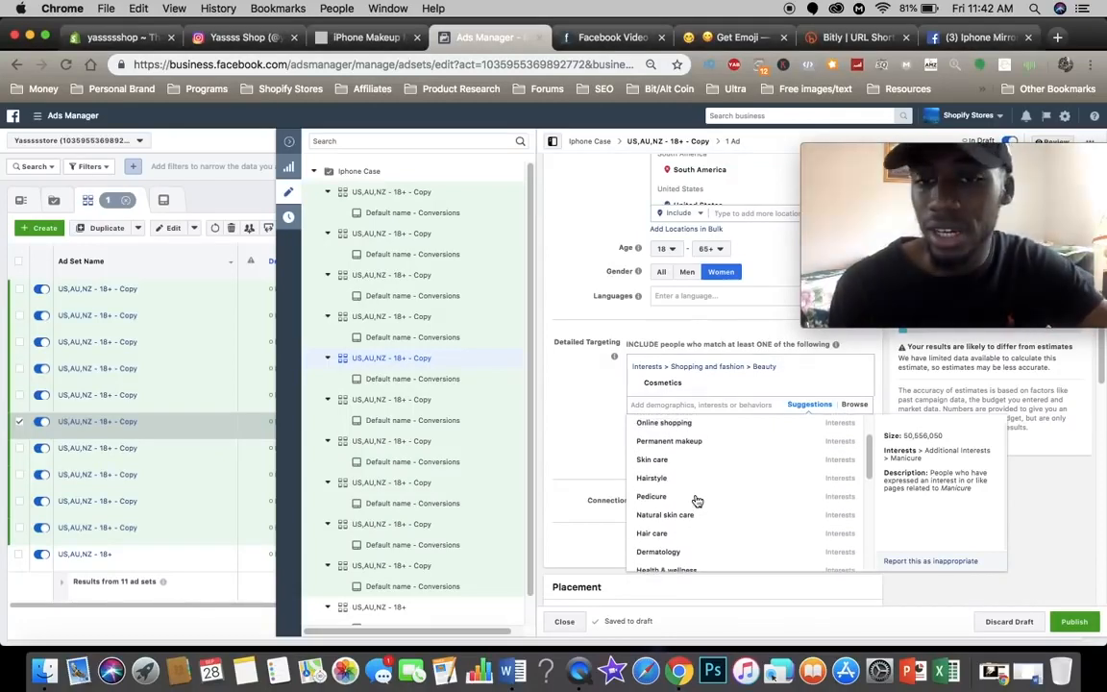
{"action": "scroll", "coordinate": [697, 448], "scroll_direction": "up", "scroll_amount": 2}
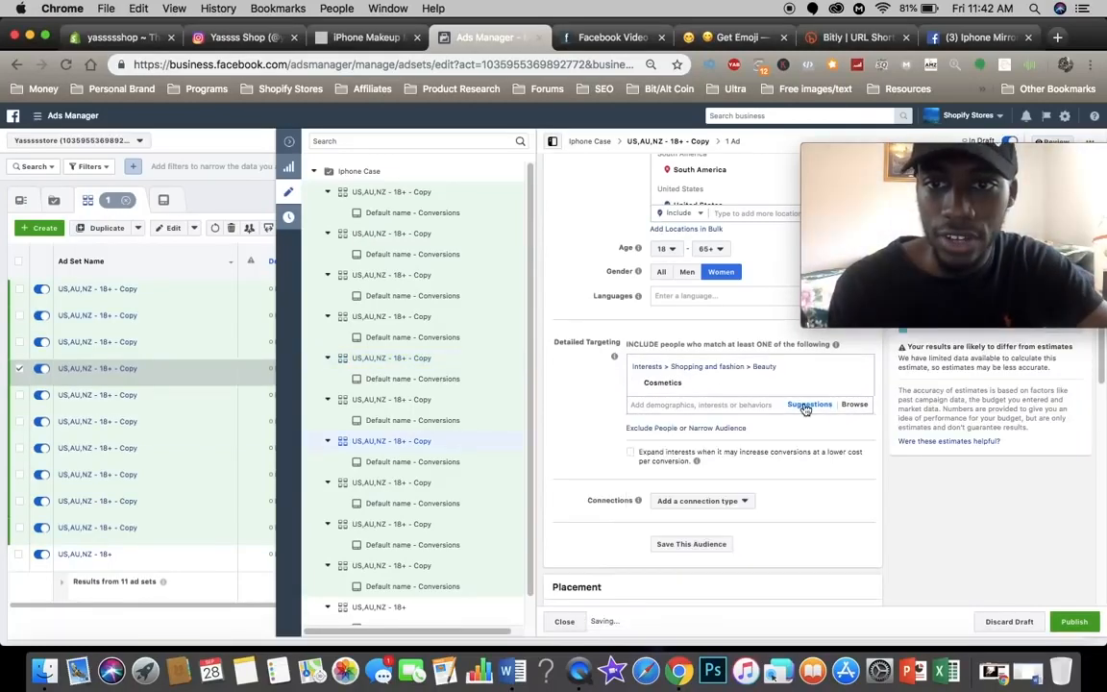
Step: Replace the Cosmetics interest with Mascara in the detailed targeting of the campaign tree's seventh ad set copy
{"action": "left_click", "coordinate": [805, 407]}
{"action": "scroll", "coordinate": [745, 462], "scroll_direction": "down", "scroll_amount": 3}
{"action": "scroll", "coordinate": [740, 471], "scroll_direction": "down", "scroll_amount": 5}
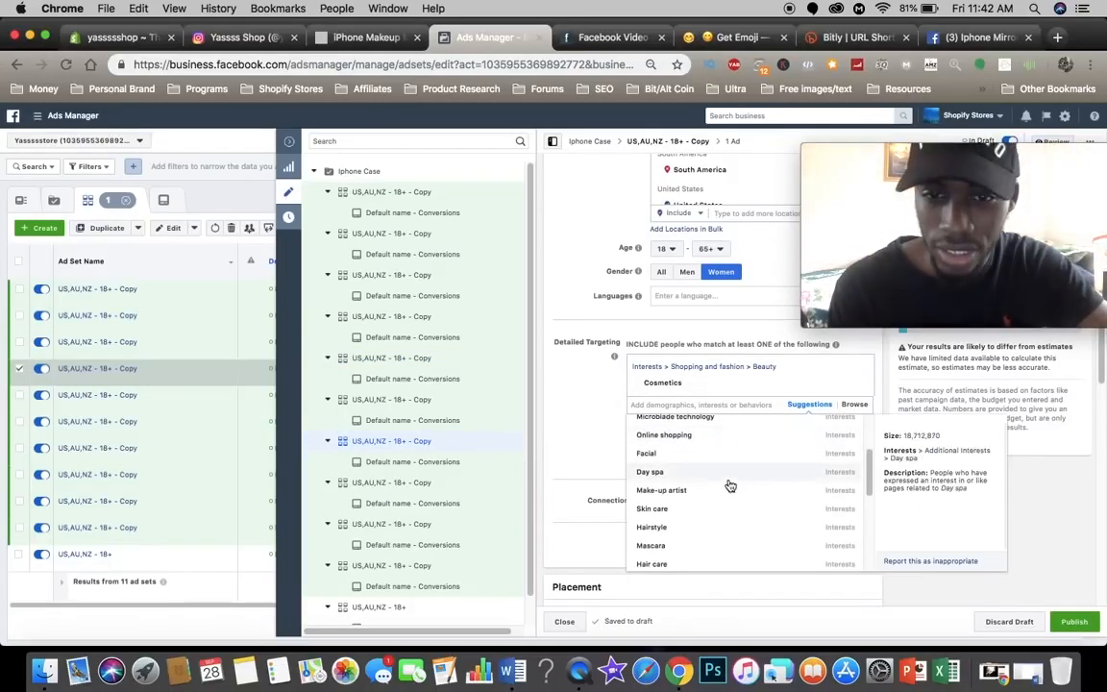
{"action": "scroll", "coordinate": [730, 485], "scroll_direction": "down", "scroll_amount": 1}
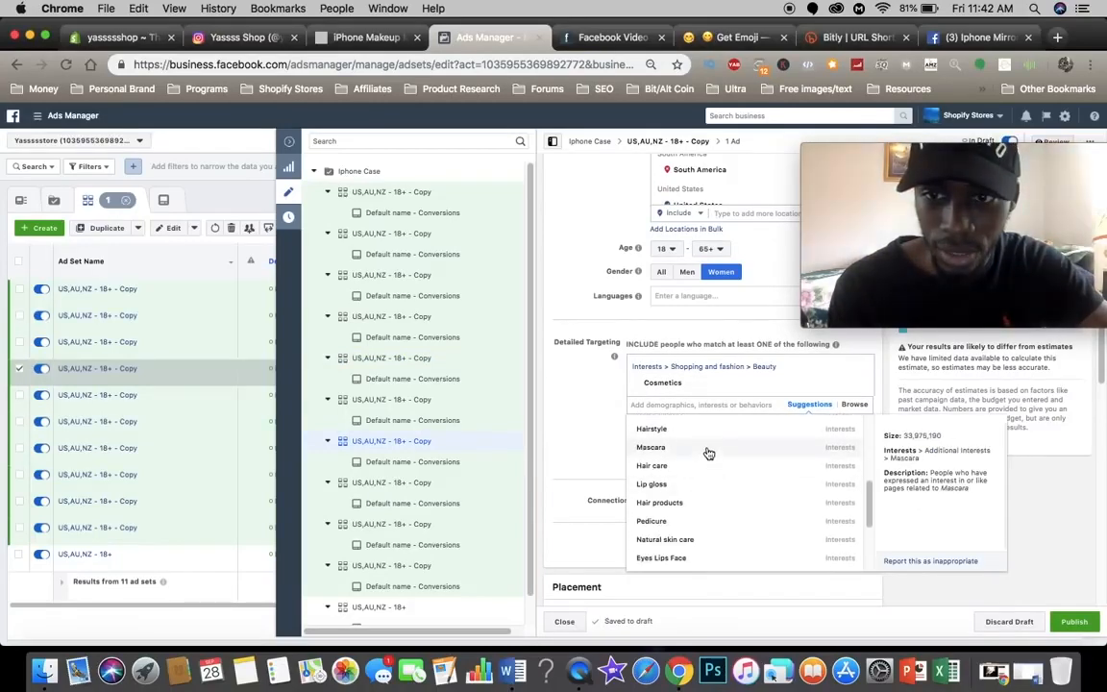
{"action": "left_click", "coordinate": [677, 451]}
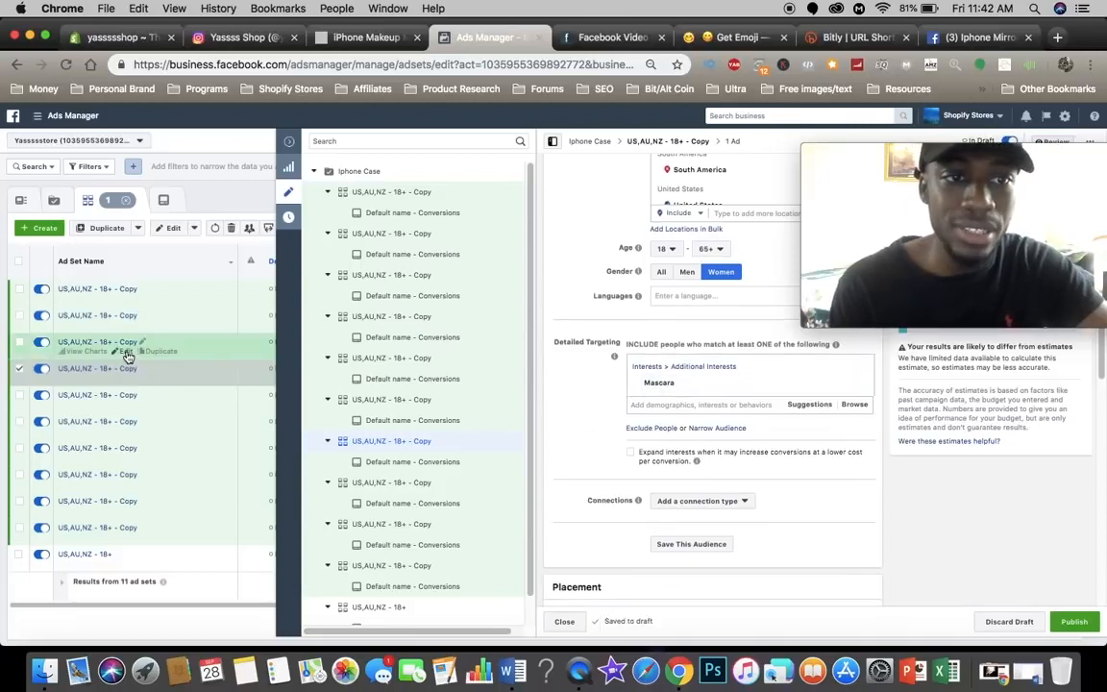
Step: Replace the Cosmetics interest with Eye shadow in the detailed targeting of the campaign tree's eighth ad set copy
{"action": "left_click", "coordinate": [809, 405]}
{"action": "left_click", "coordinate": [678, 423]}
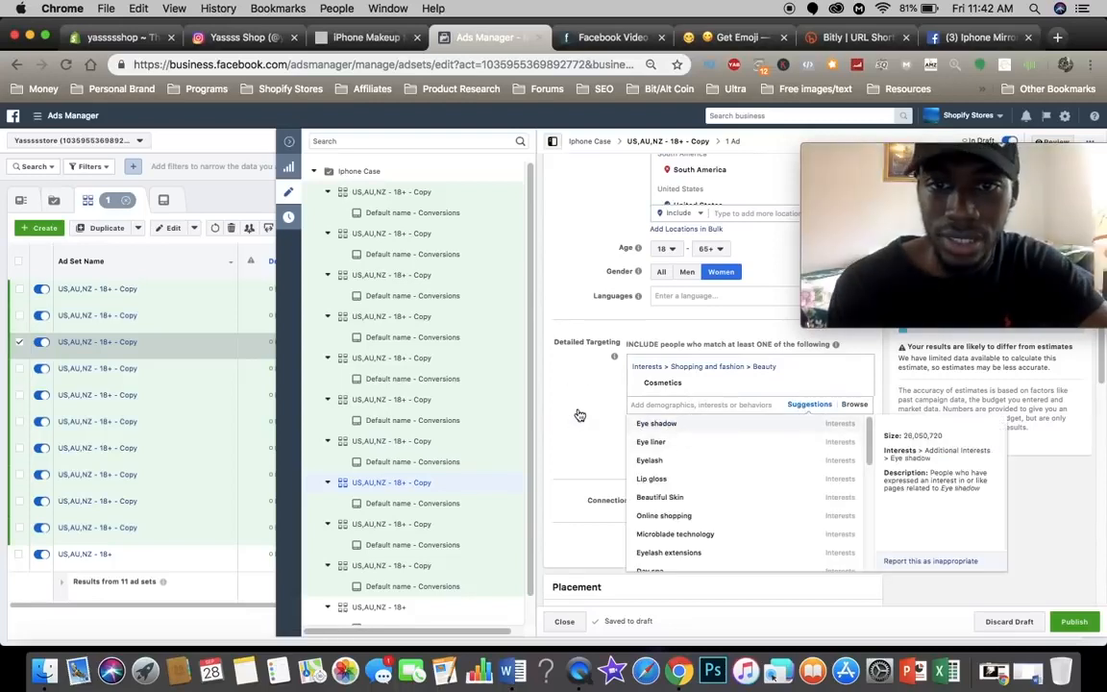
{"action": "left_click", "coordinate": [857, 416]}
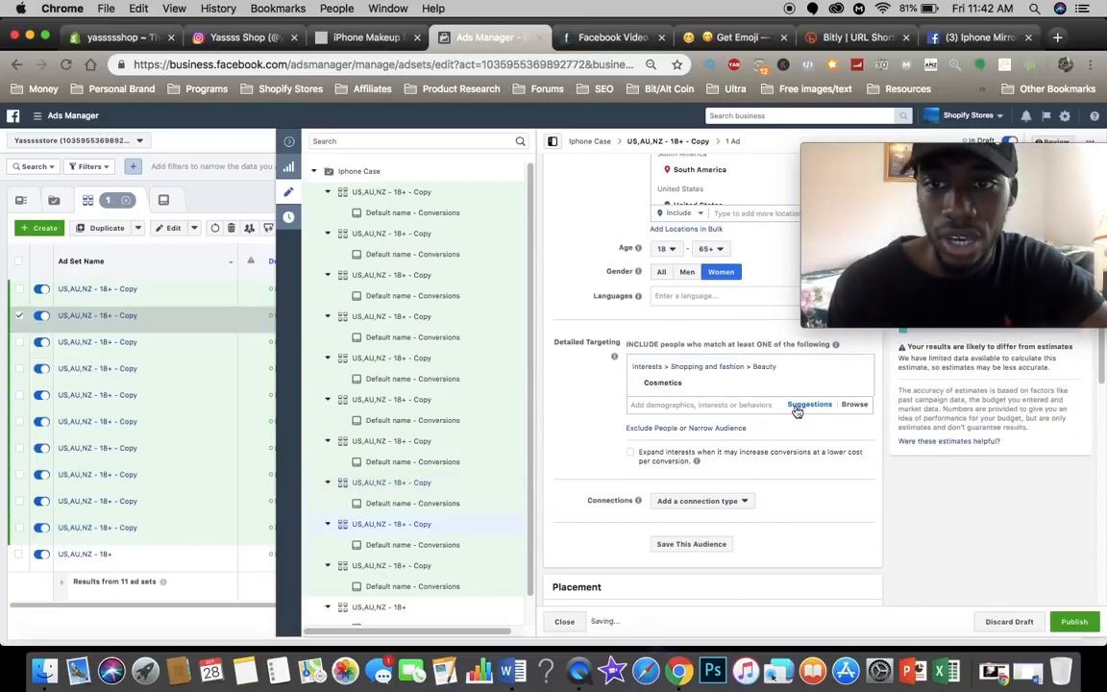
Step: Replace the Cosmetics interest with Concealer in the detailed targeting of the campaign tree's ninth ad set copy
{"action": "left_click", "coordinate": [804, 405]}
{"action": "scroll", "coordinate": [754, 449], "scroll_direction": "down", "scroll_amount": 3}
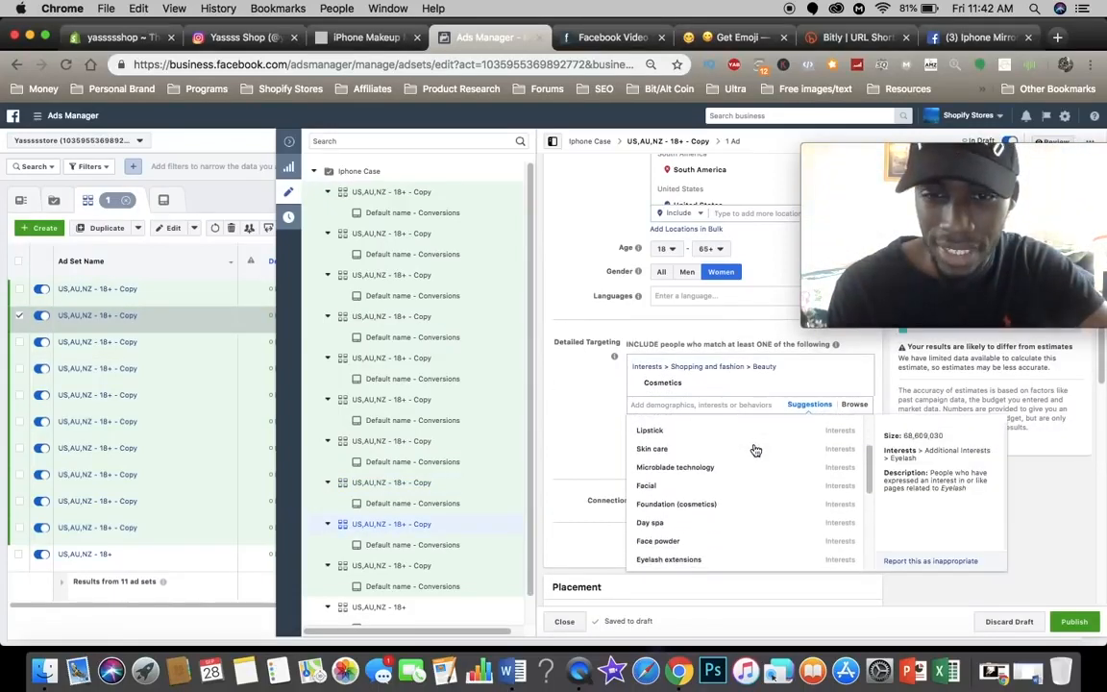
{"action": "scroll", "coordinate": [711, 501], "scroll_direction": "down", "scroll_amount": 2}
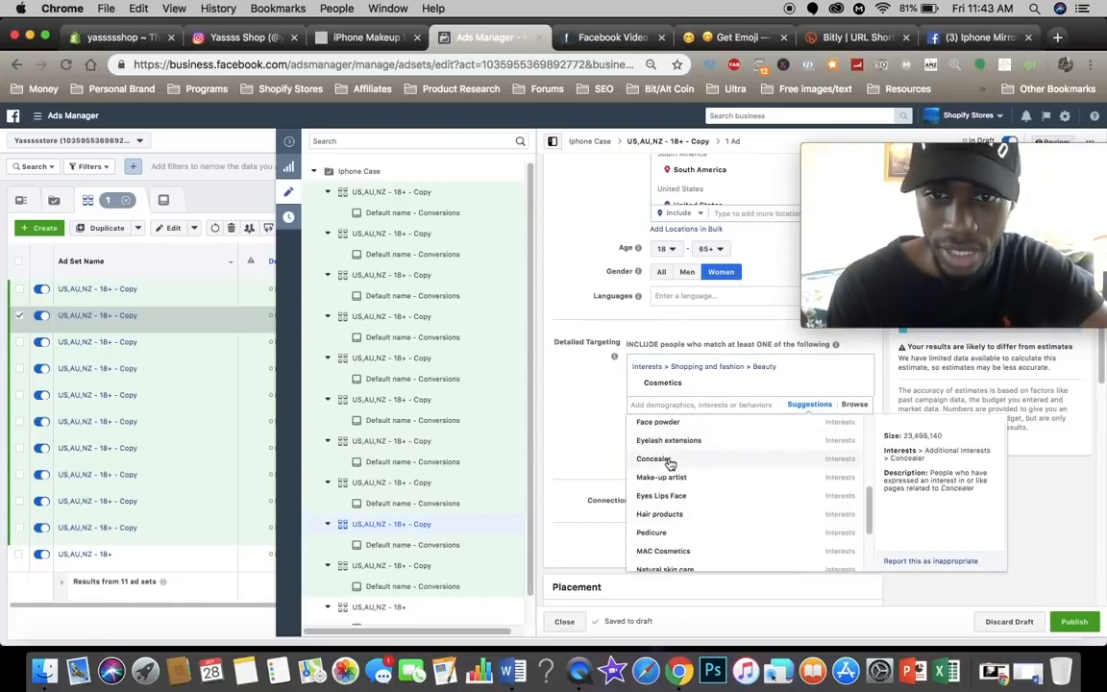
{"action": "left_click", "coordinate": [670, 461]}
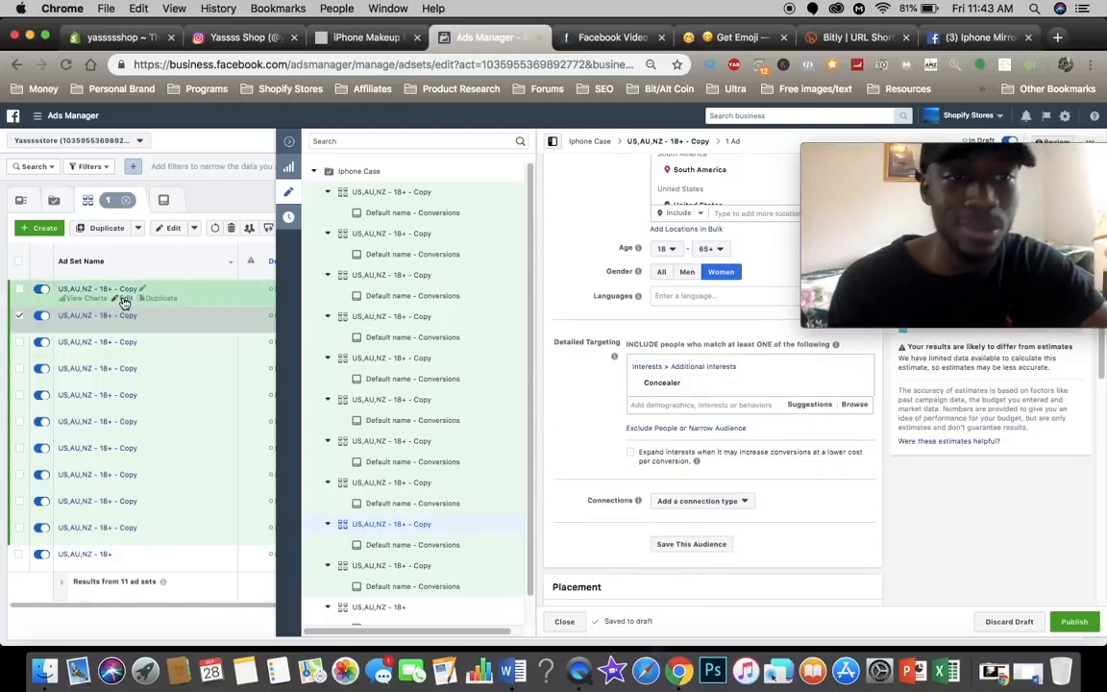
Step: Replace the Cosmetics interest with Lip gloss in the detailed targeting of the campaign tree's tenth ad set copy
{"action": "left_click", "coordinate": [803, 405]}
{"action": "scroll", "coordinate": [730, 461], "scroll_direction": "down", "scroll_amount": 3}
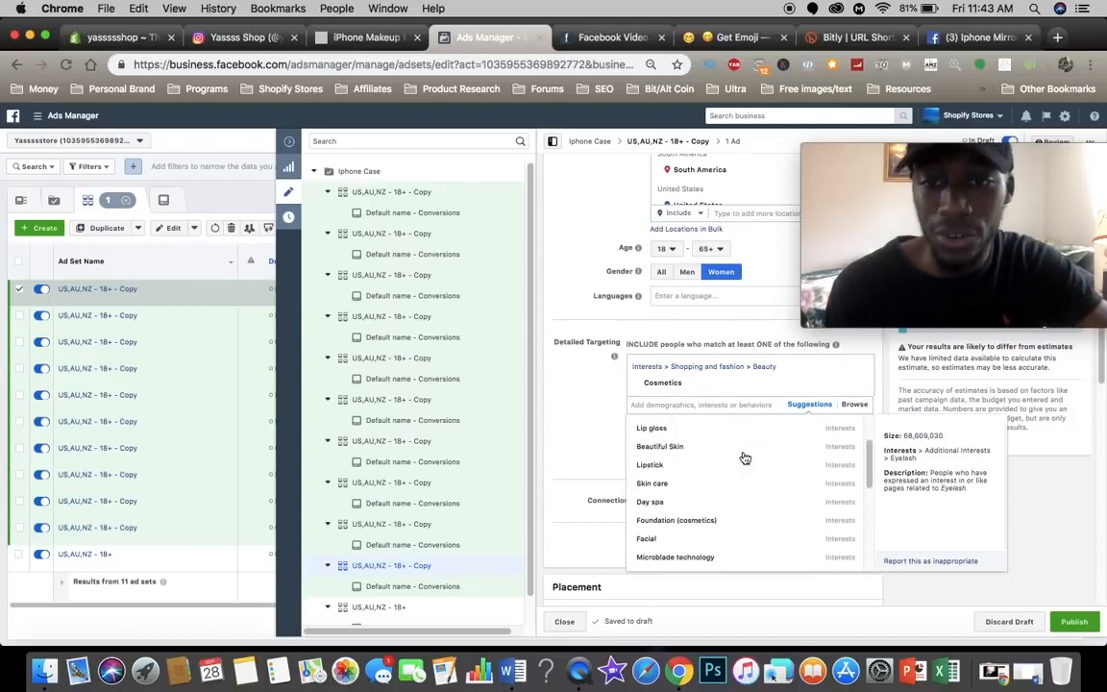
{"action": "scroll", "coordinate": [683, 465], "scroll_direction": "up", "scroll_amount": 1}
{"action": "left_click", "coordinate": [680, 451]}
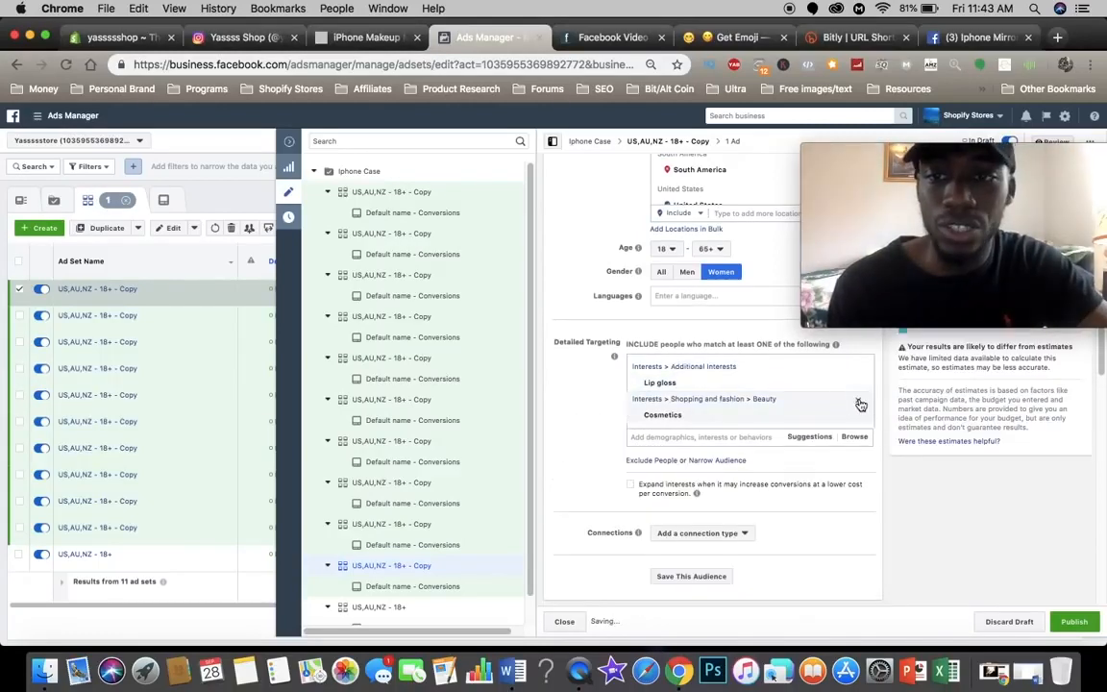
{"action": "left_click", "coordinate": [788, 407]}
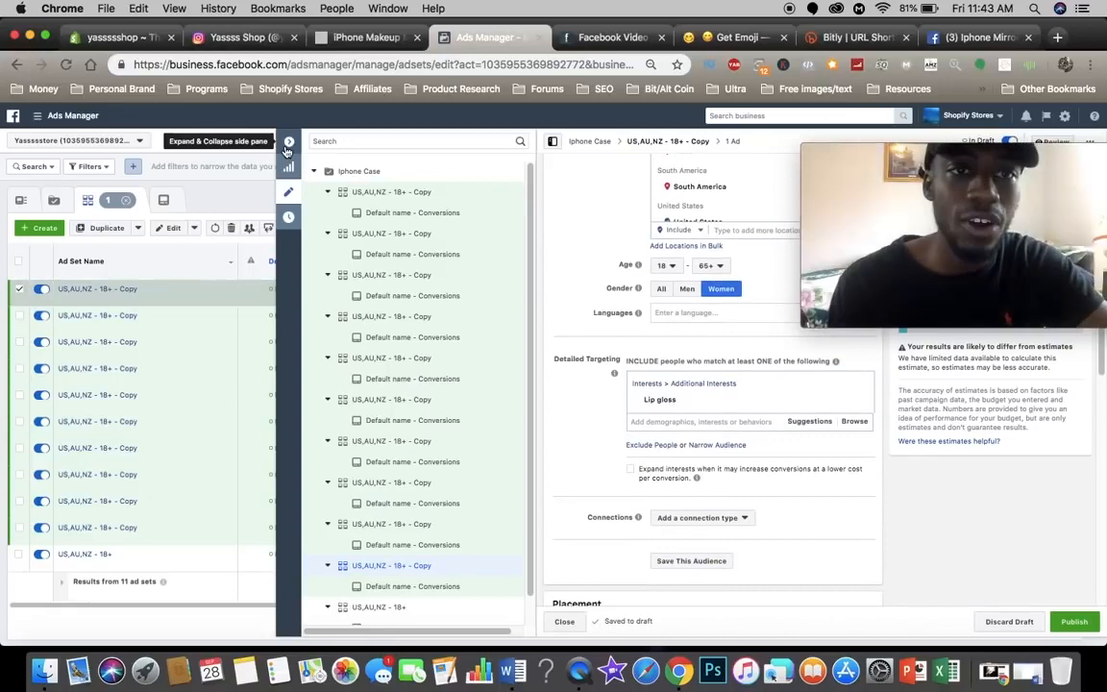
Step: Close the ad set editor, then review and publish all the drafted ad set copies and their ads
{"action": "left_click", "coordinate": [285, 146]}
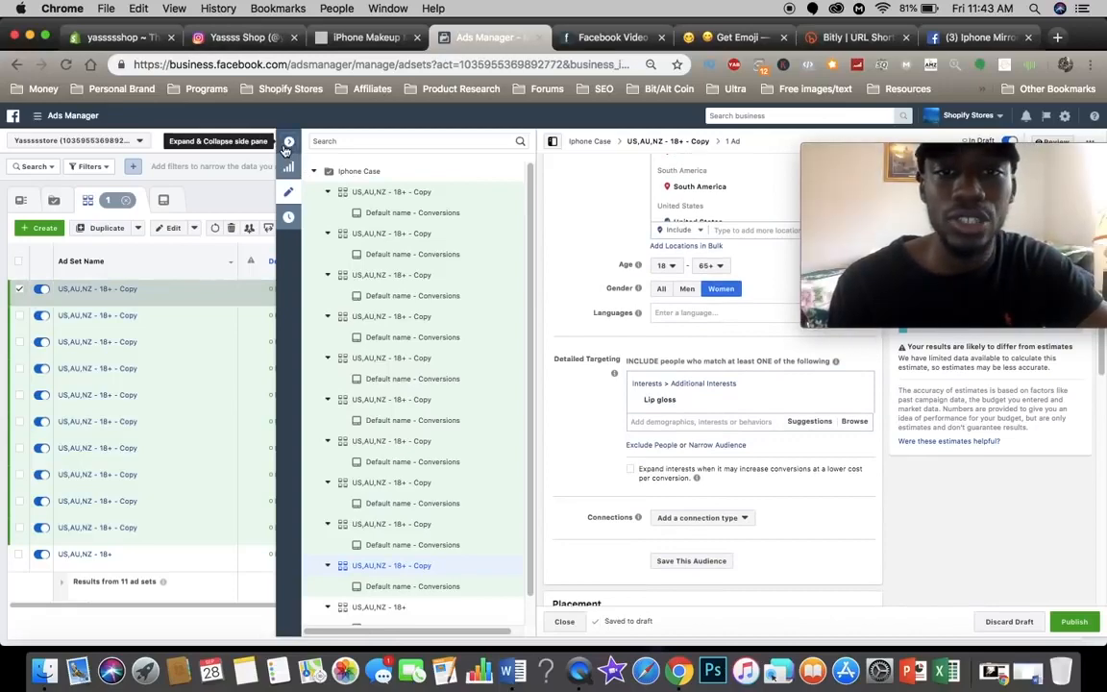
{"action": "left_click_drag", "start_coordinate": [931, 152], "coordinate": [930, 182]}
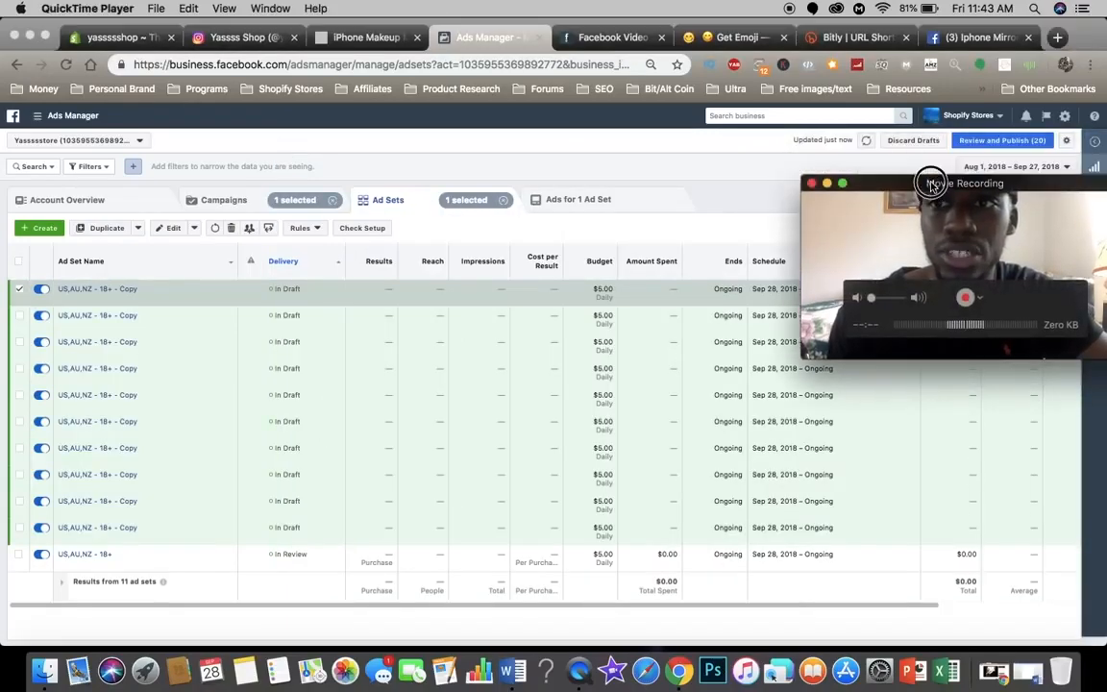
{"action": "left_click", "coordinate": [1005, 141]}
{"action": "left_click", "coordinate": [980, 143]}
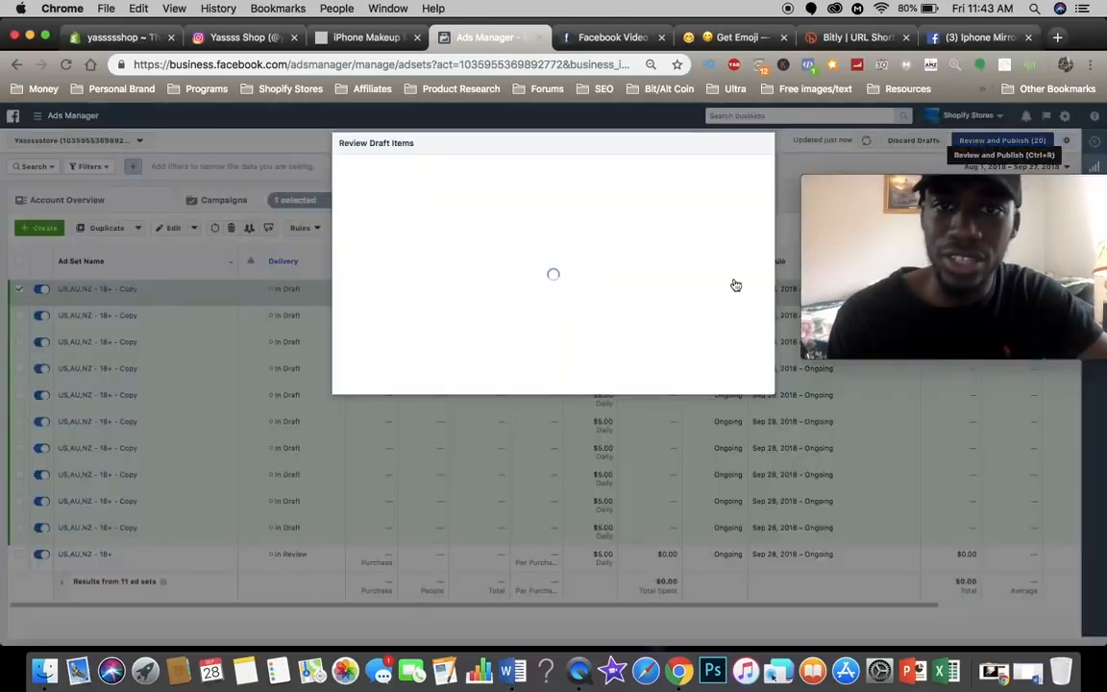
{"action": "left_click", "coordinate": [742, 531]}
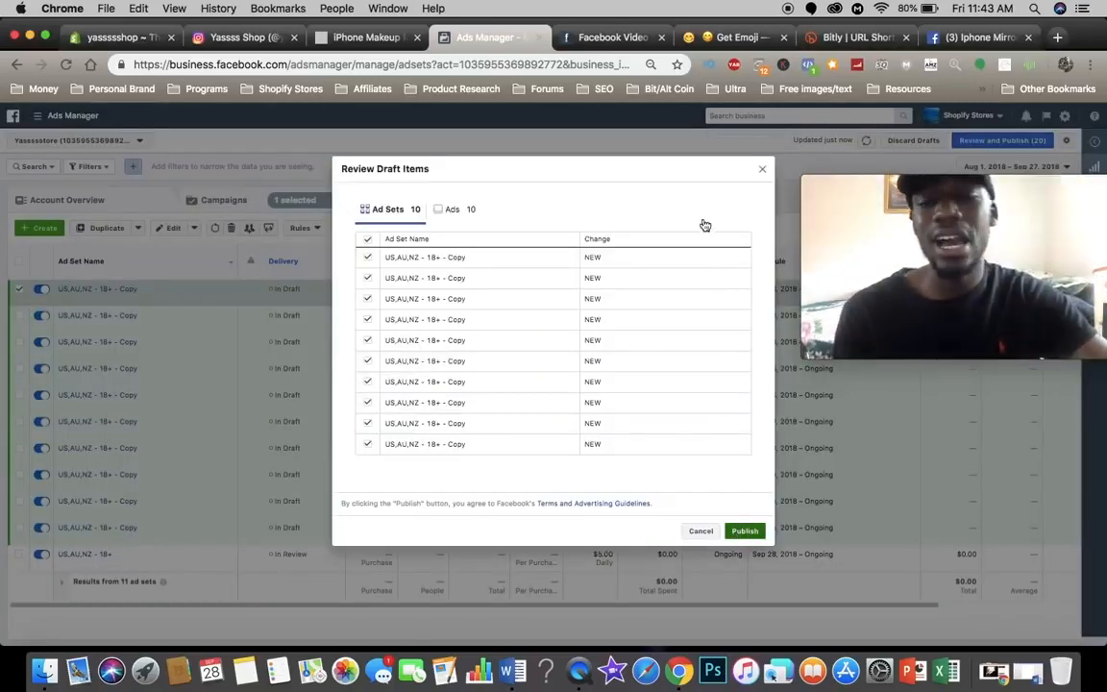